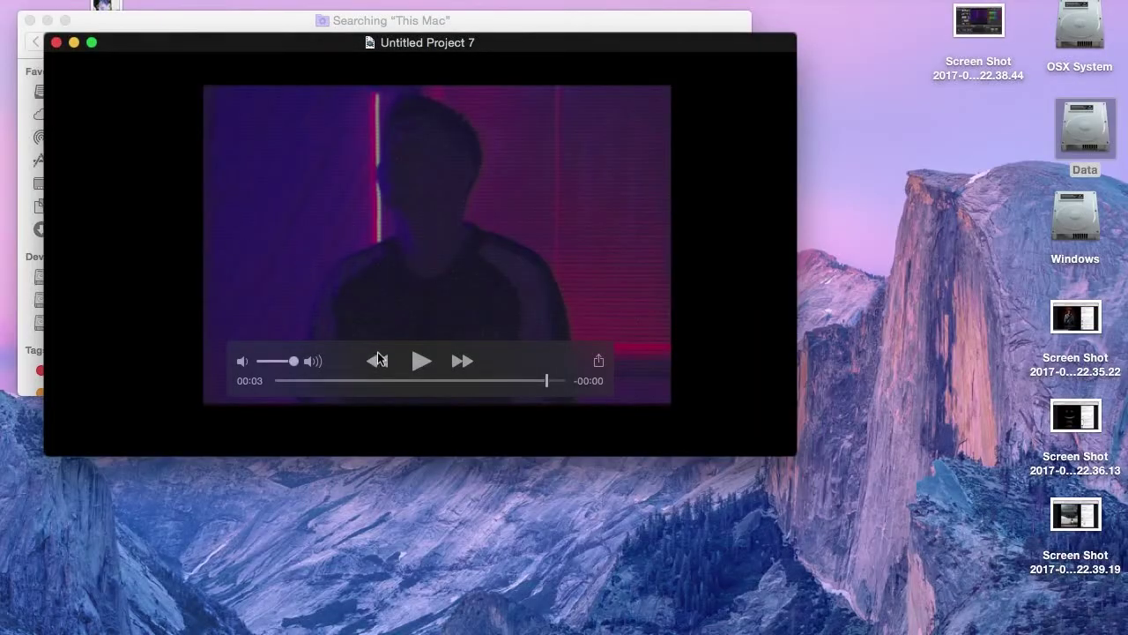
Play the exported Untitled Project 7 clip in QuickTime, enlarge the window and scrub toward its end.
click(421, 364)
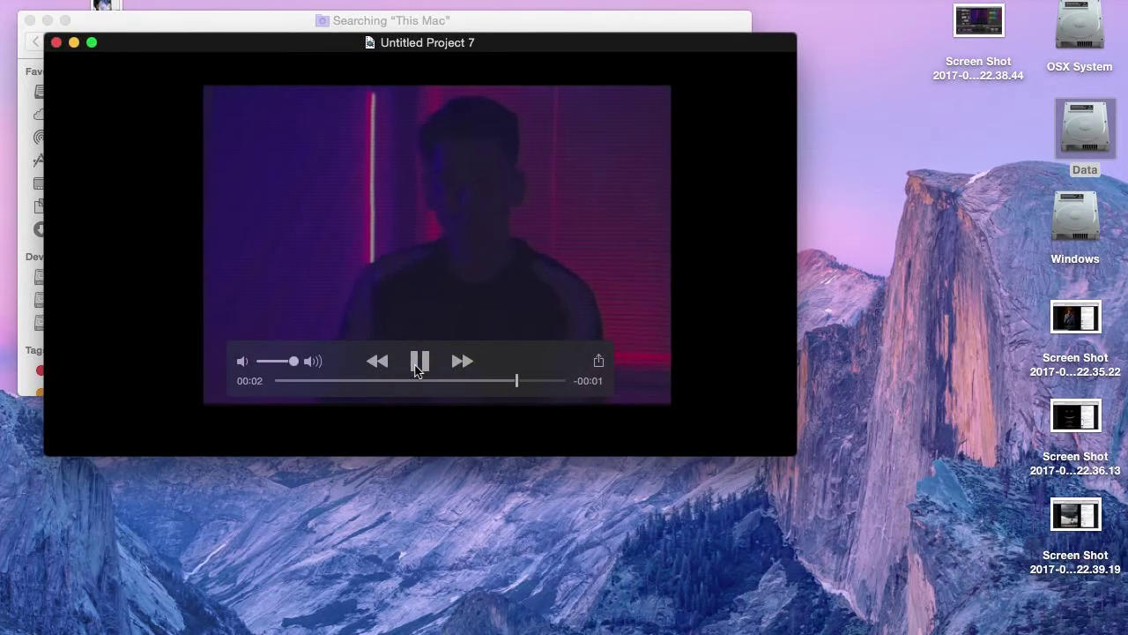
drag(479, 380, 485, 385)
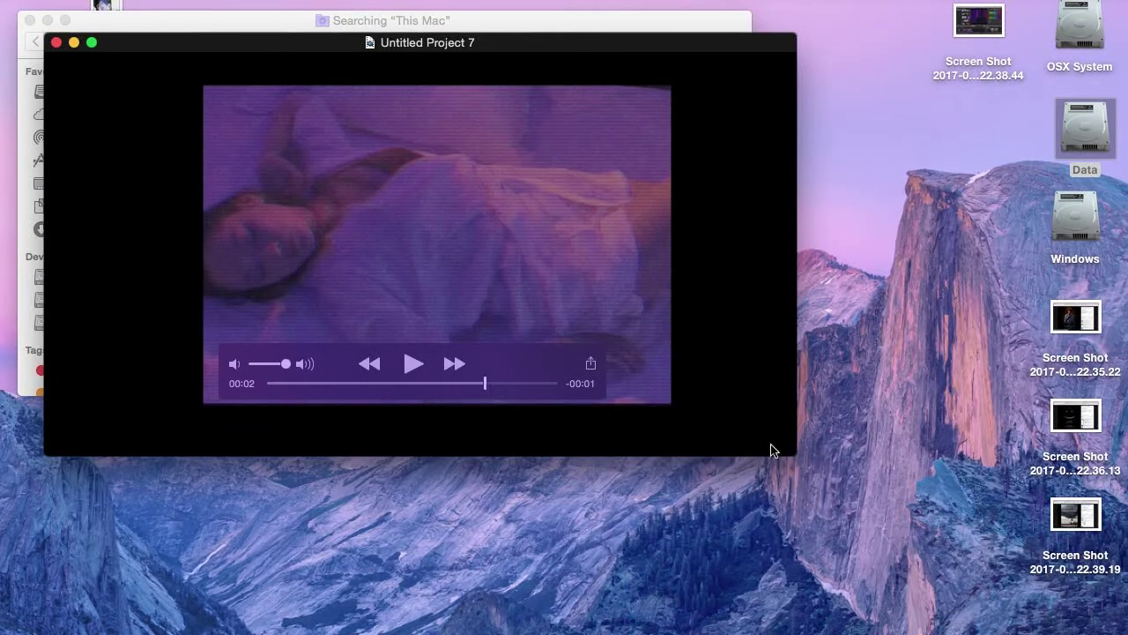
key(super+equal)
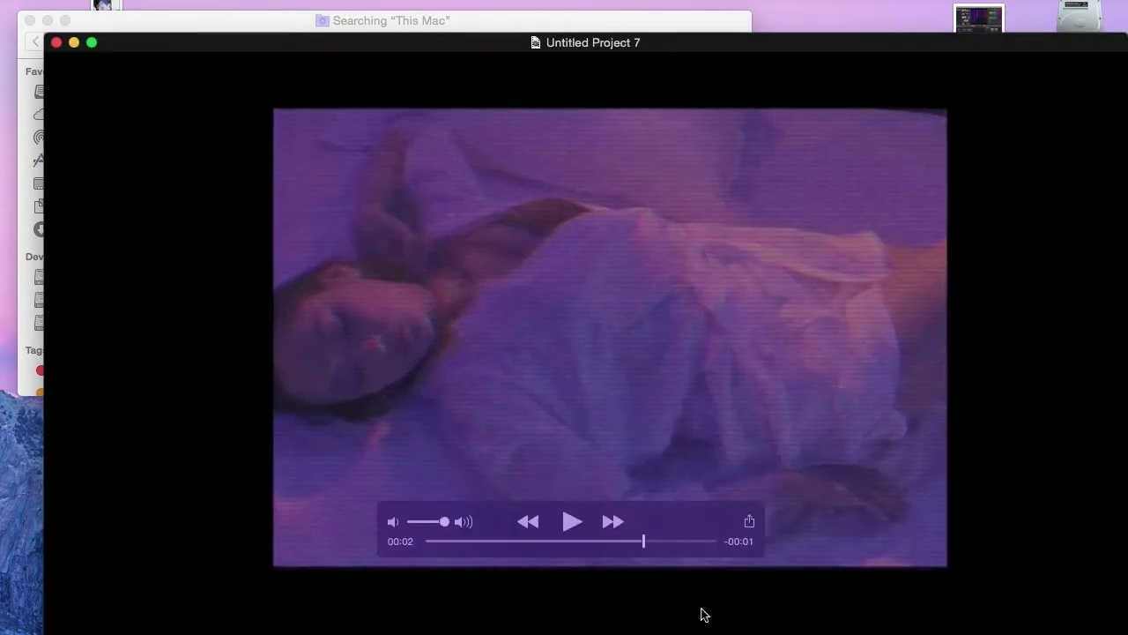
mouse_move(649, 546)
mouse_down()
mouse_move(656, 556)
mouse_move(671, 549)
mouse_move(442, 547)
mouse_up()
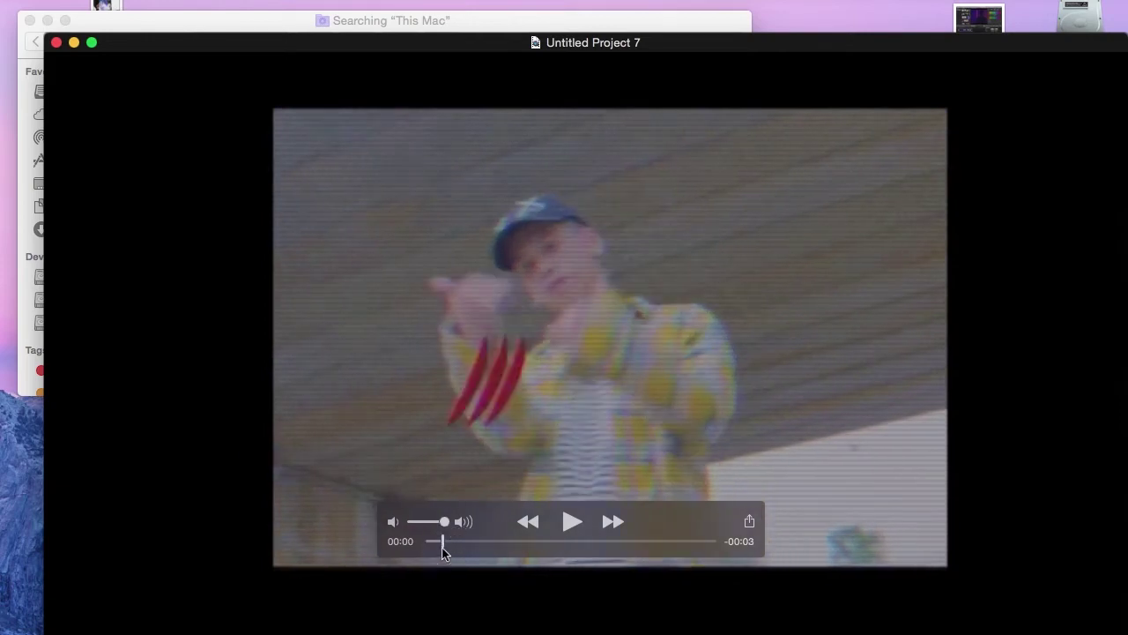
Switch to Final Cut Pro, skim the second and third timeline clips, and select the fourth clip.
mouse_move(614, 619)
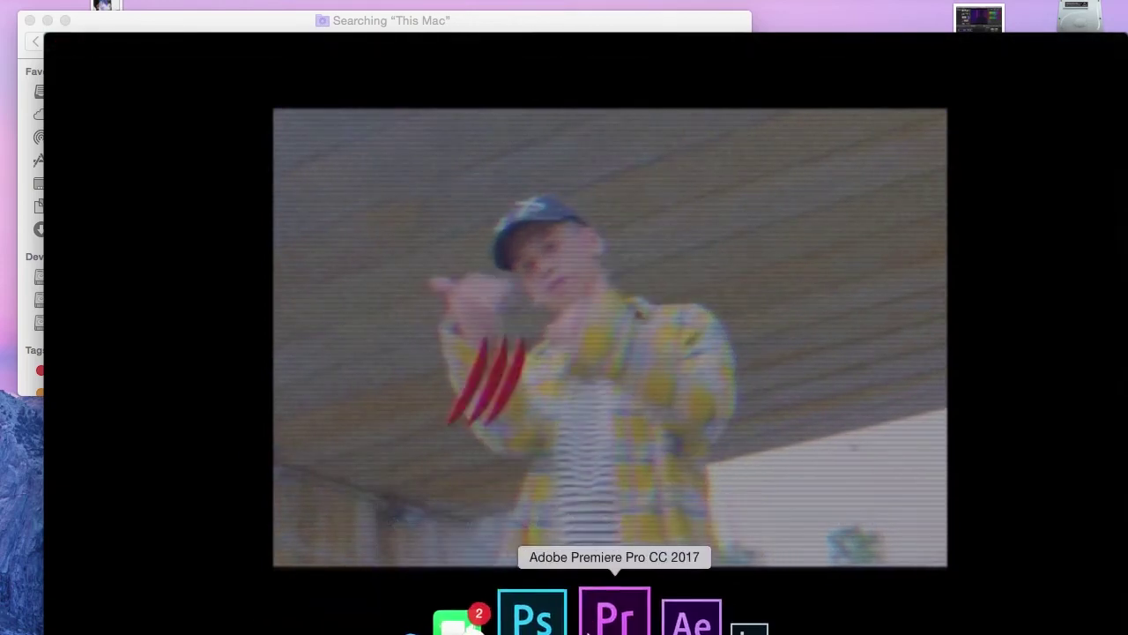
click(662, 626)
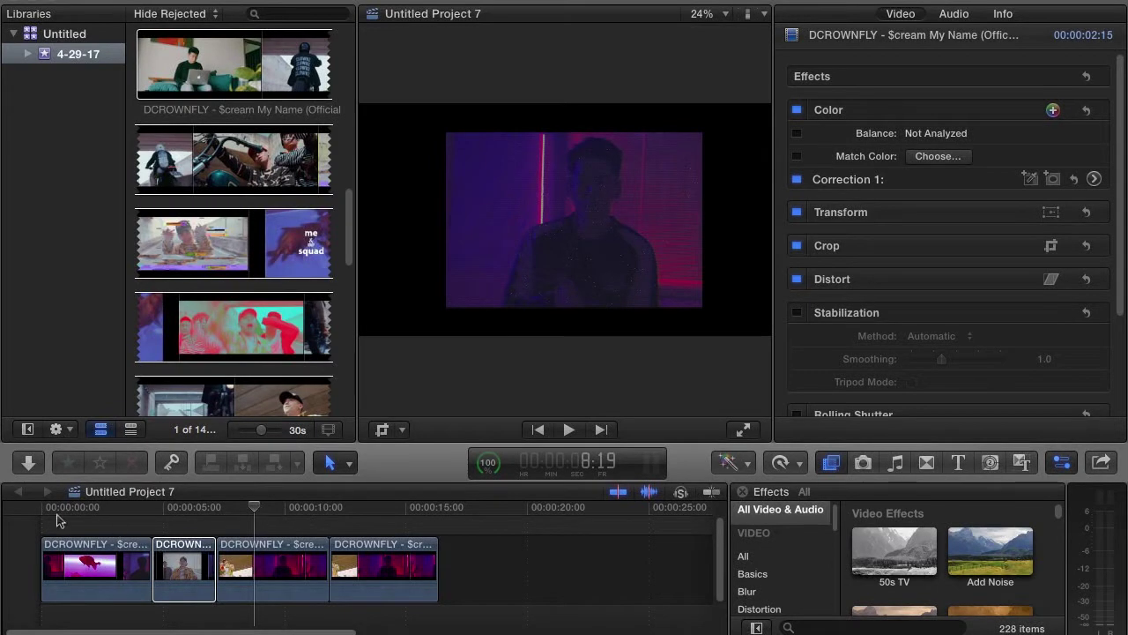
click(254, 504)
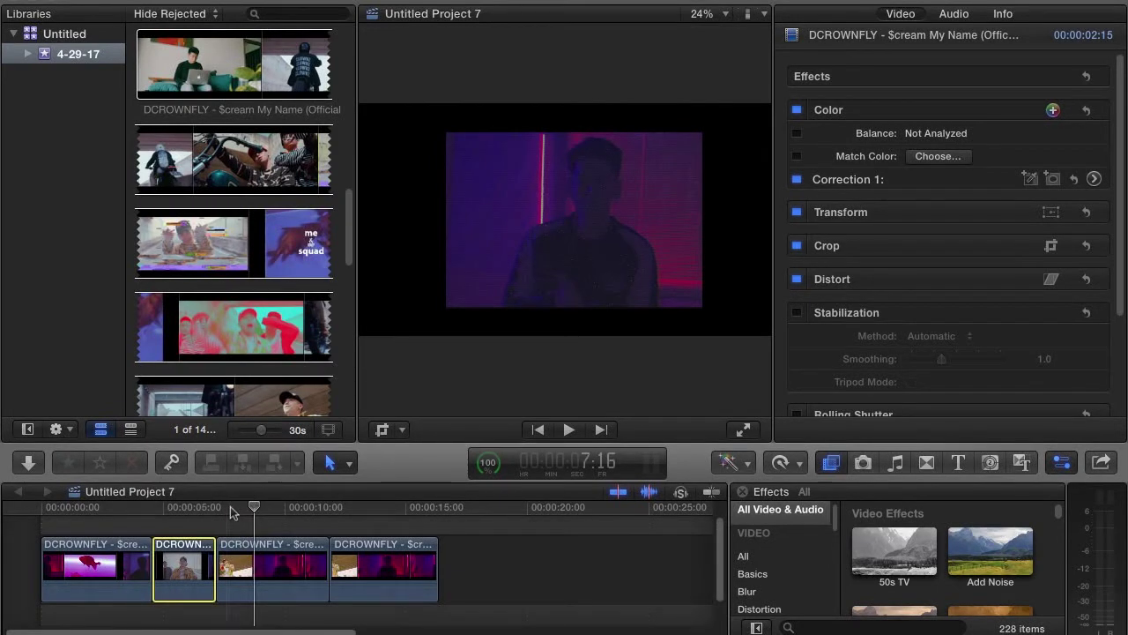
mouse_move(253, 504)
mouse_down()
mouse_move(82, 545)
mouse_move(273, 576)
mouse_up()
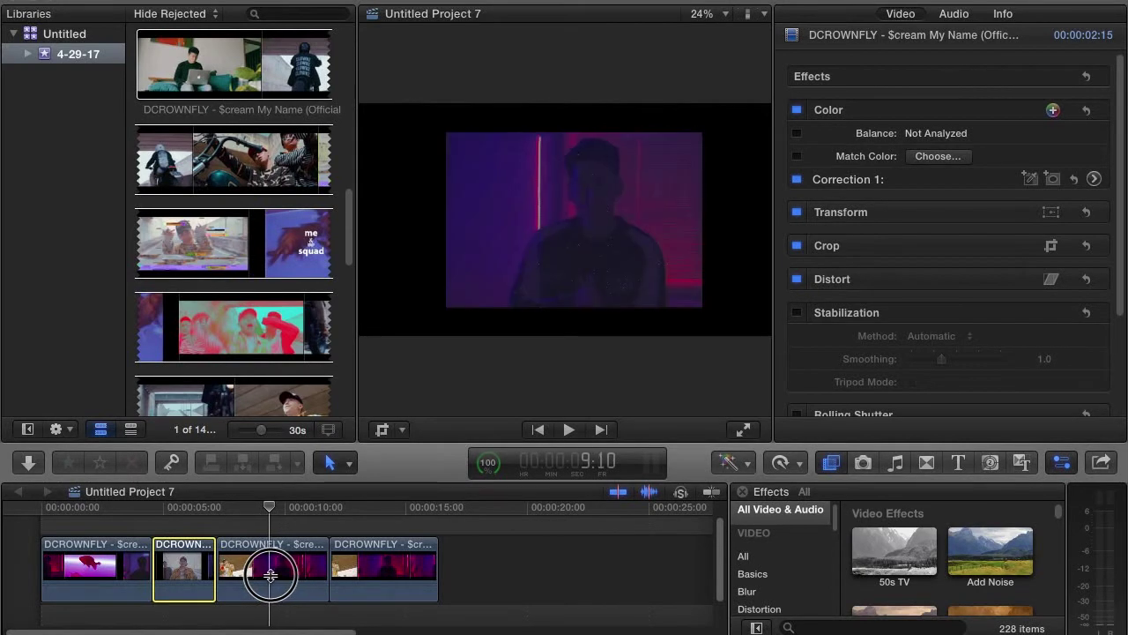
mouse_move(271, 576)
mouse_down()
mouse_move(253, 578)
mouse_move(391, 588)
mouse_move(327, 596)
mouse_move(398, 606)
mouse_move(235, 588)
mouse_move(273, 594)
mouse_move(176, 597)
mouse_move(353, 607)
mouse_move(336, 607)
mouse_up()
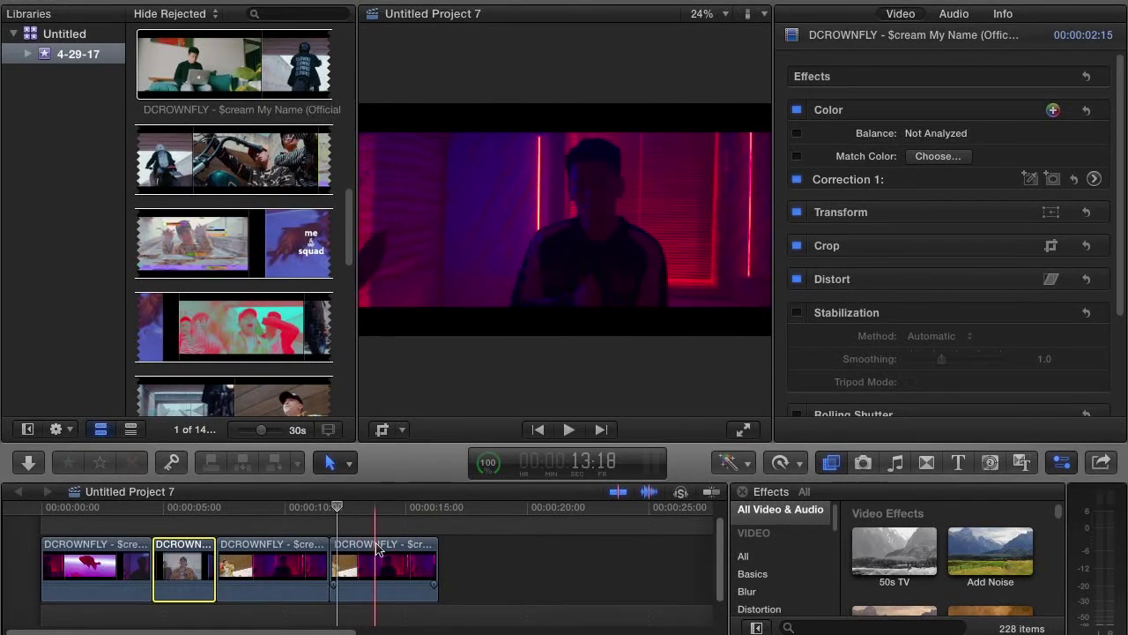
click(377, 548)
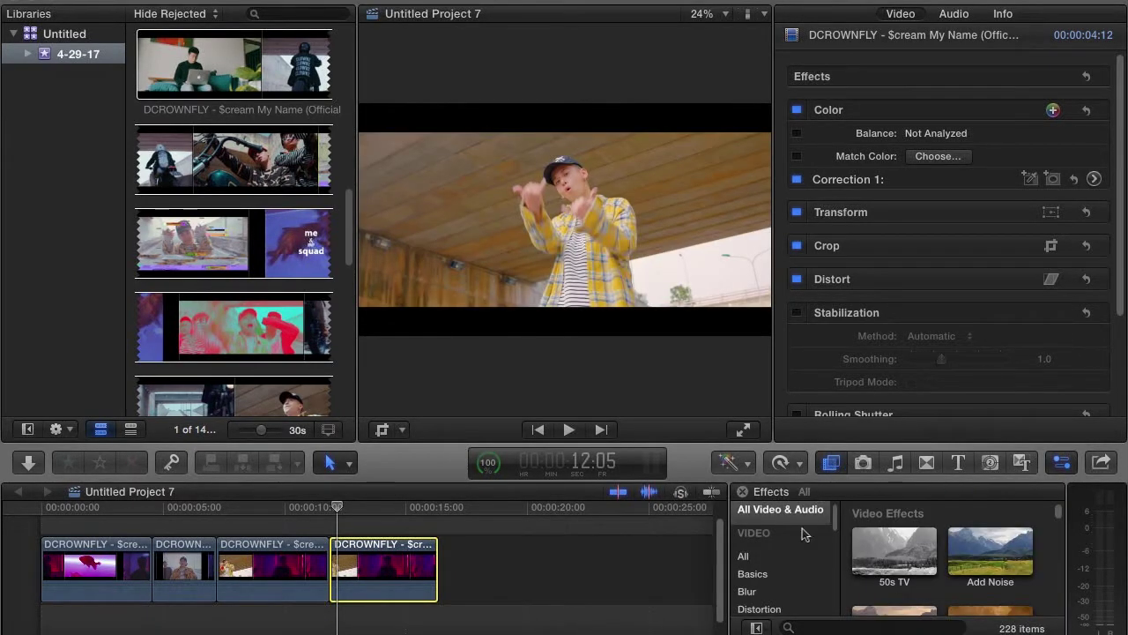
Apply the Add Noise effect to the fourth clip with Color Dodge blend mode.
click(754, 525)
text(add)
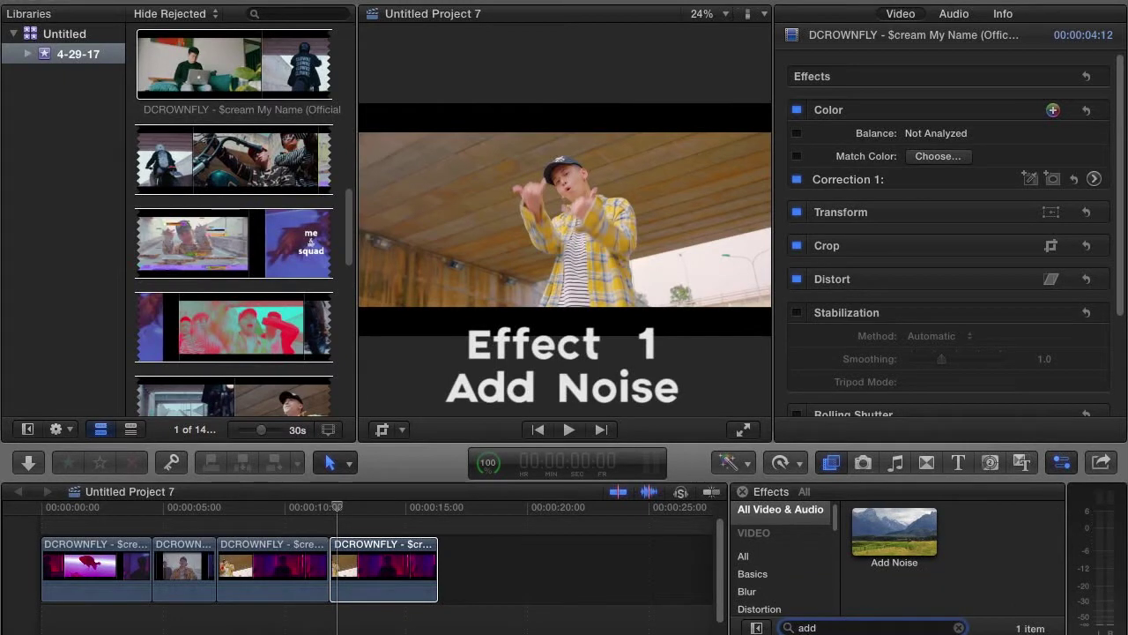
double_click(902, 535)
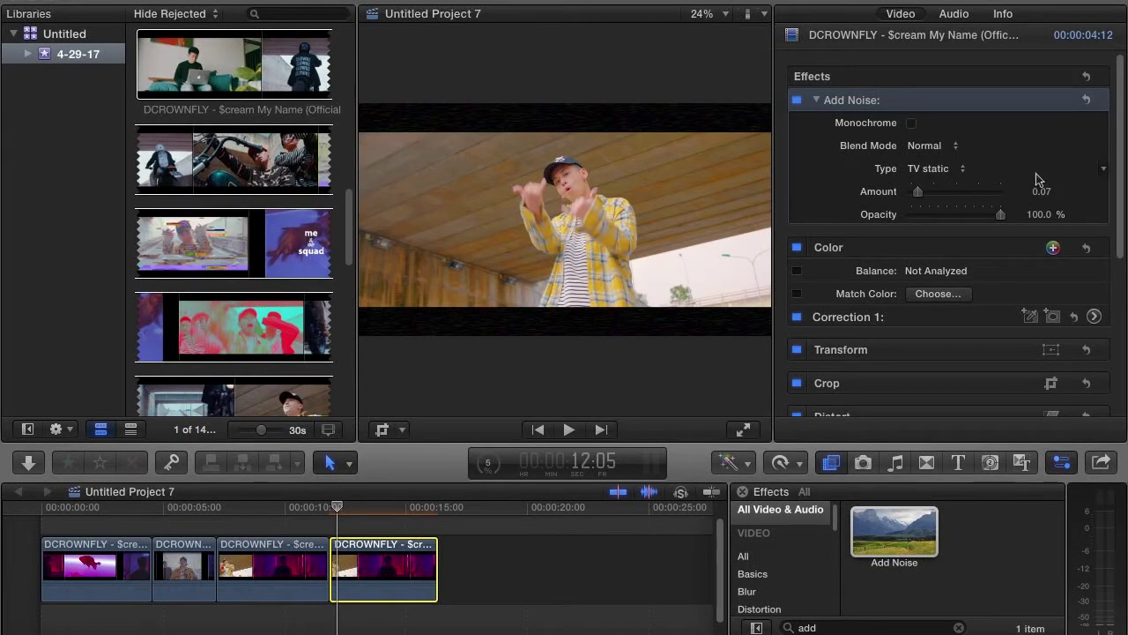
click(933, 149)
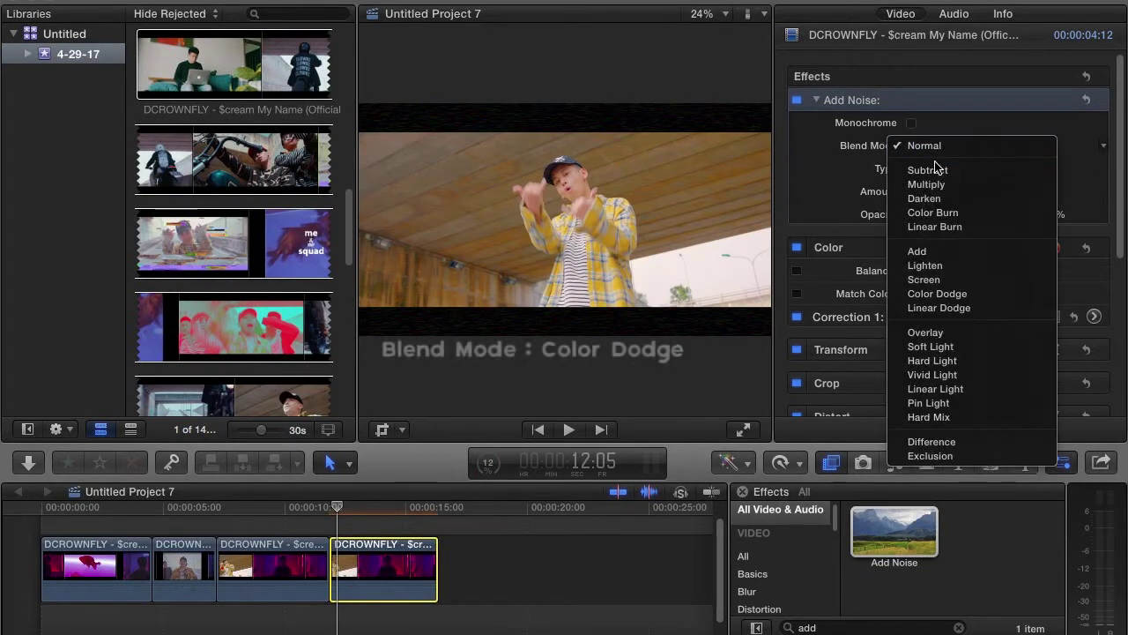
click(937, 293)
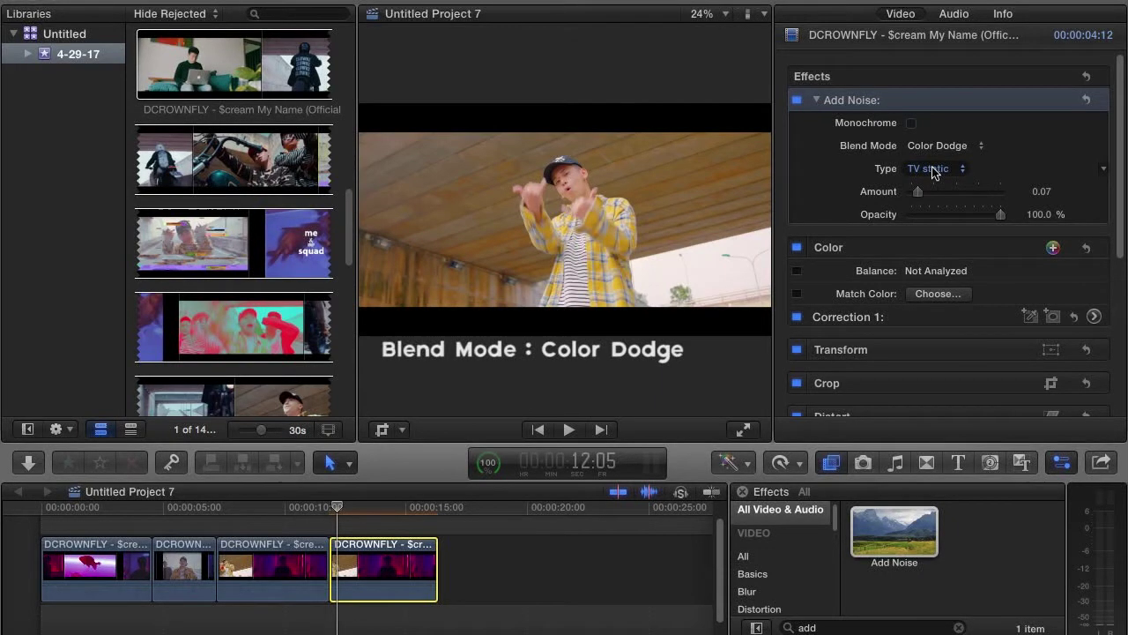
Preview the noisy clip and compare it with the third clip's noise settings.
click(335, 510)
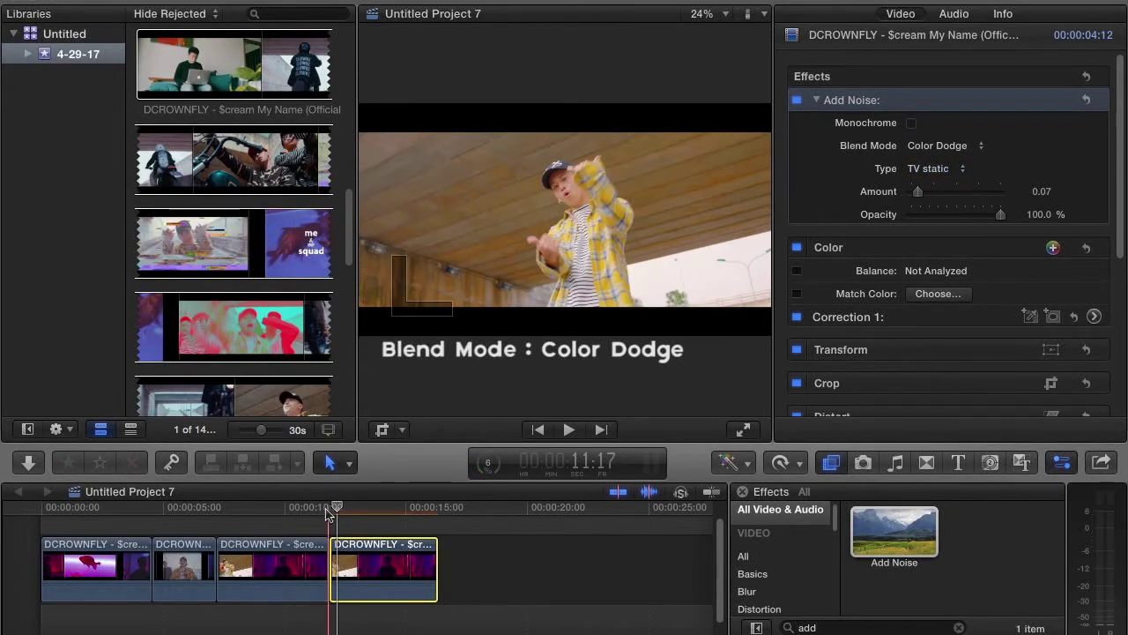
drag(335, 510, 362, 509)
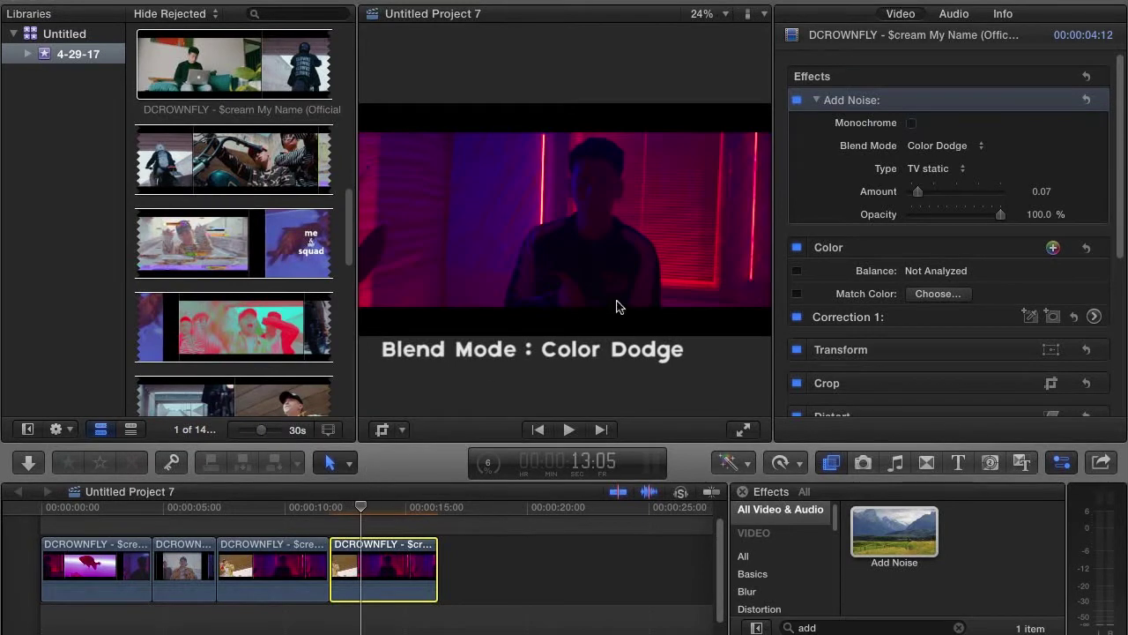
click(296, 507)
click(307, 542)
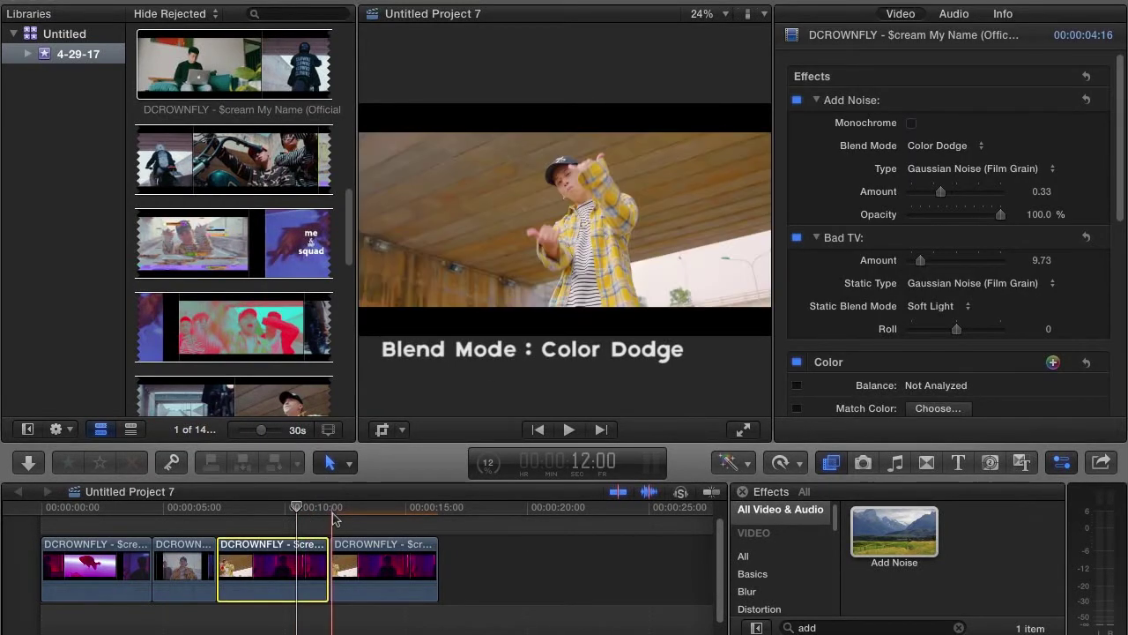
click(365, 551)
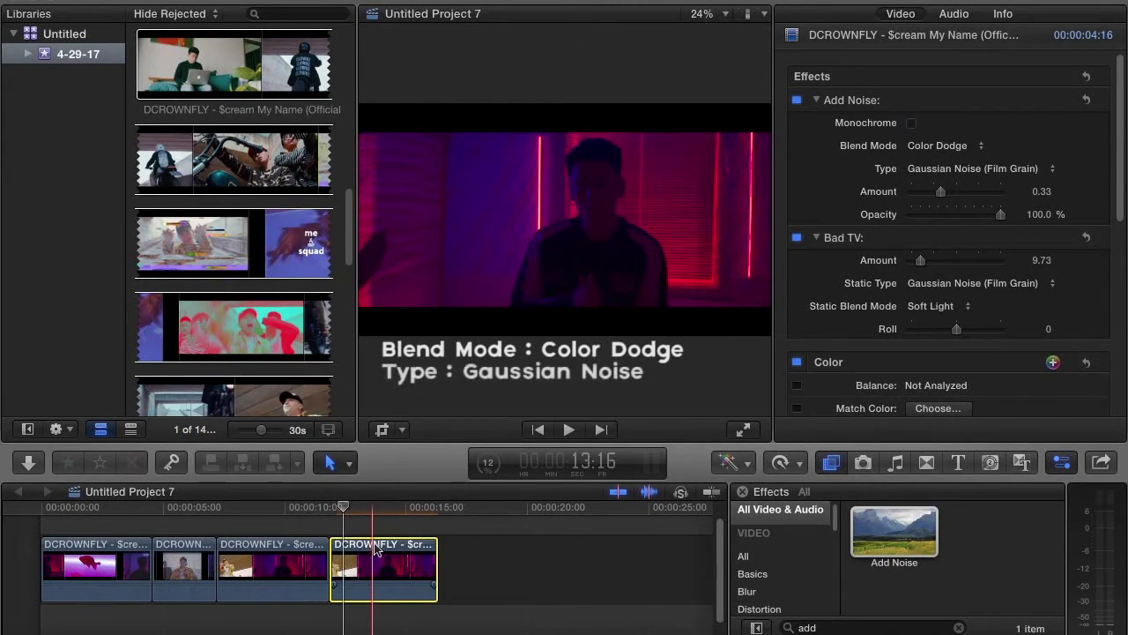
drag(335, 507, 343, 509)
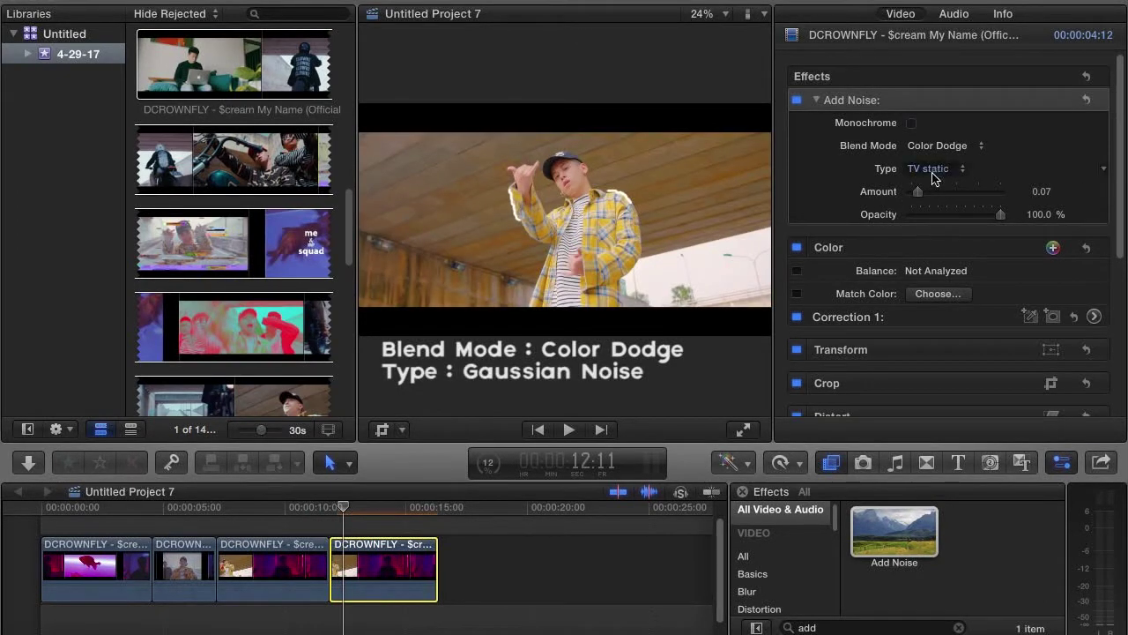
Set the noise type to Gaussian Noise (Film Grain) and the Amount to 0.33.
click(934, 176)
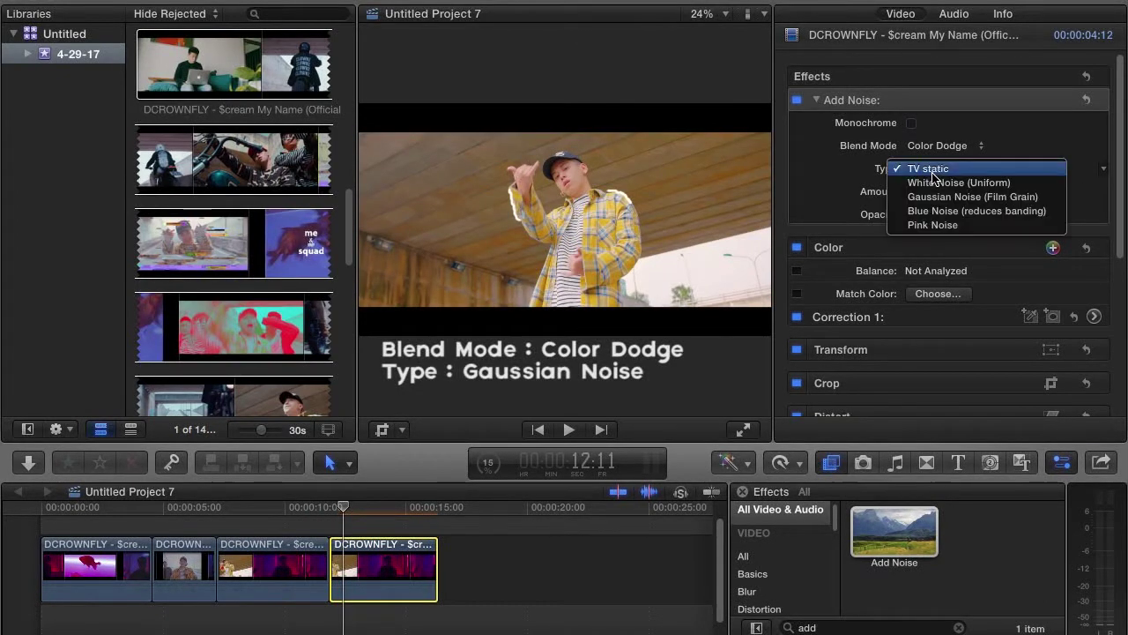
click(956, 164)
click(957, 147)
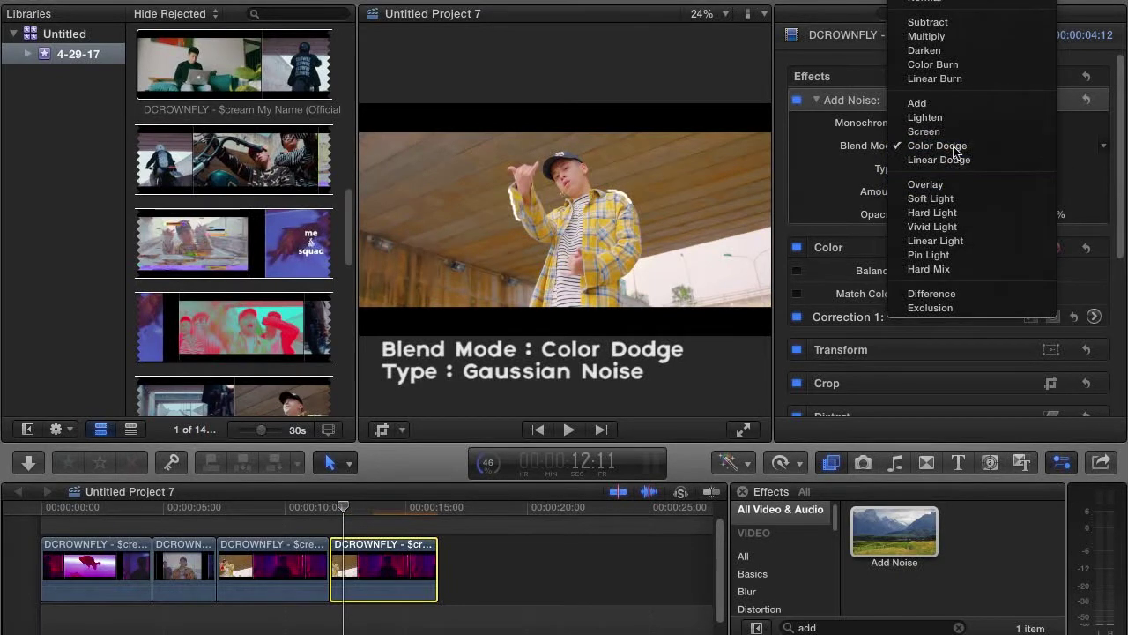
click(955, 150)
click(915, 170)
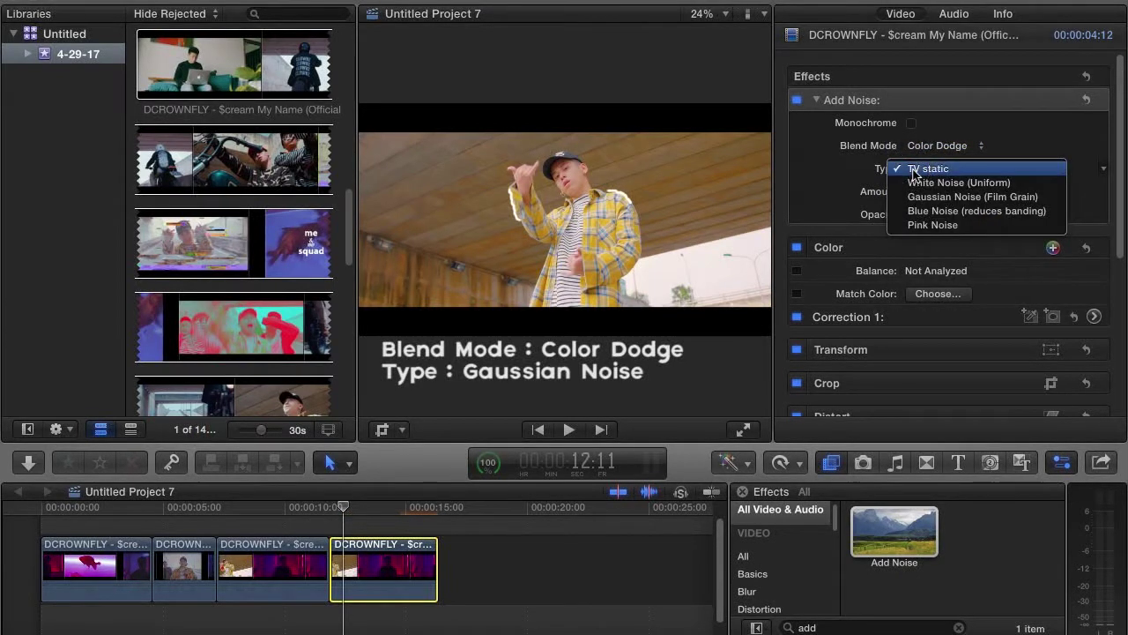
click(944, 197)
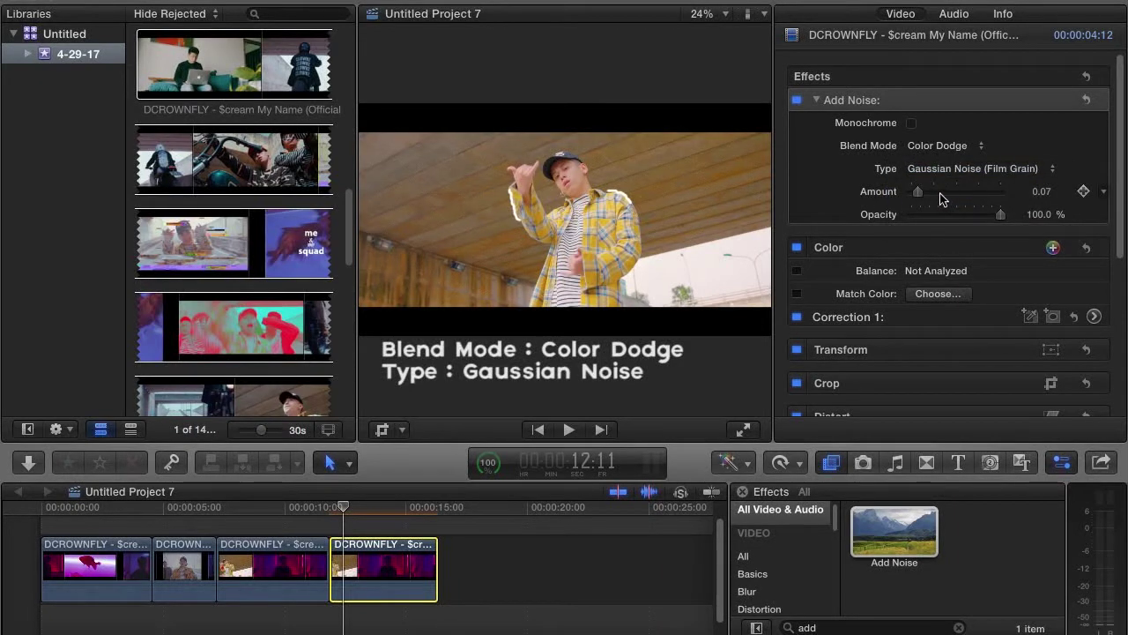
click(1037, 192)
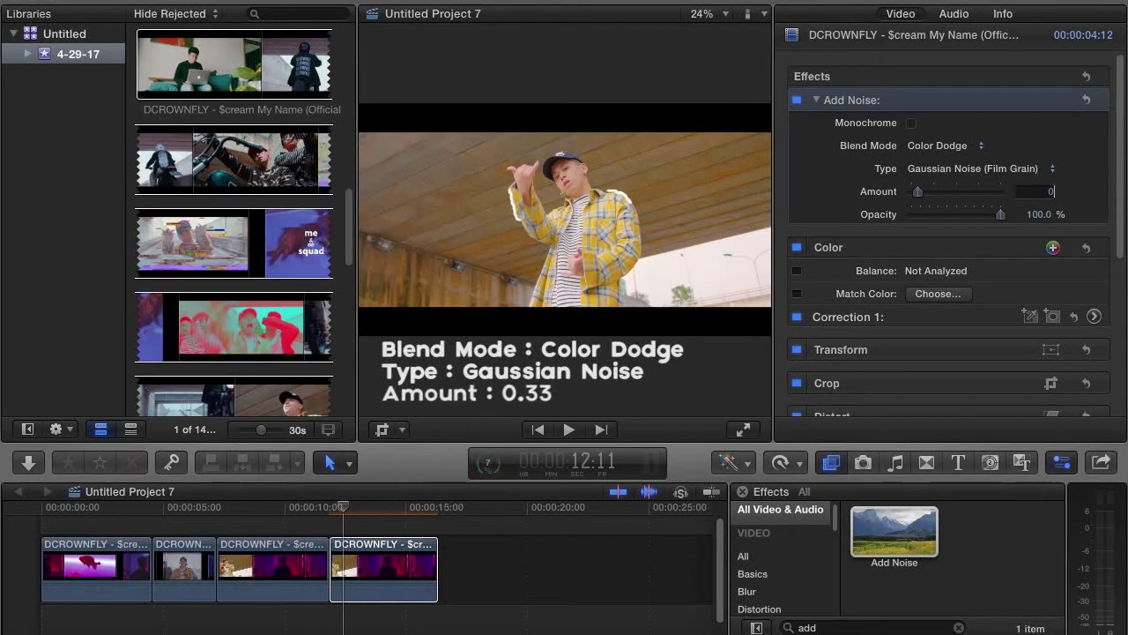
text(.33)
key(Return)
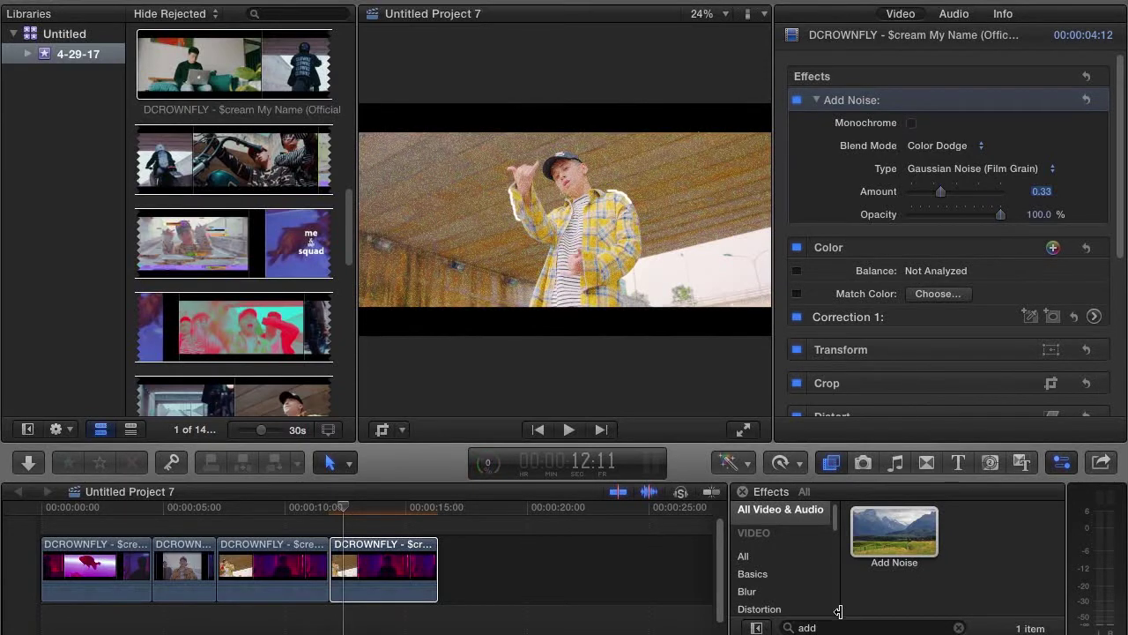
Search effects for 'TV' and drag Bad TV onto the last clip, undoing an accidental delete.
click(816, 625)
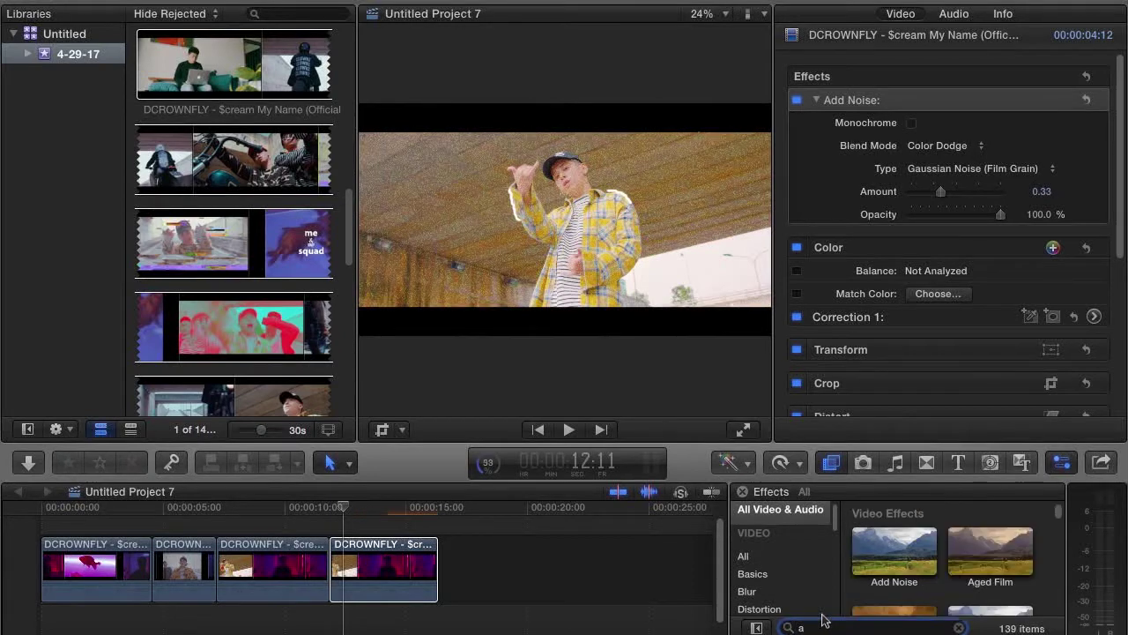
key(Delete)
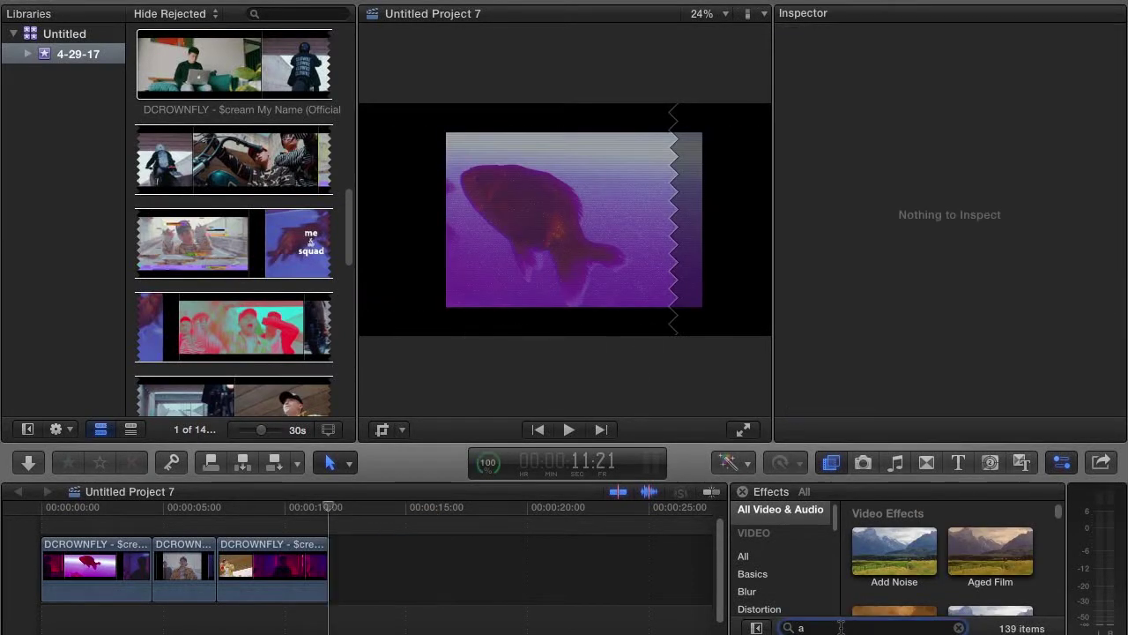
key(super+z)
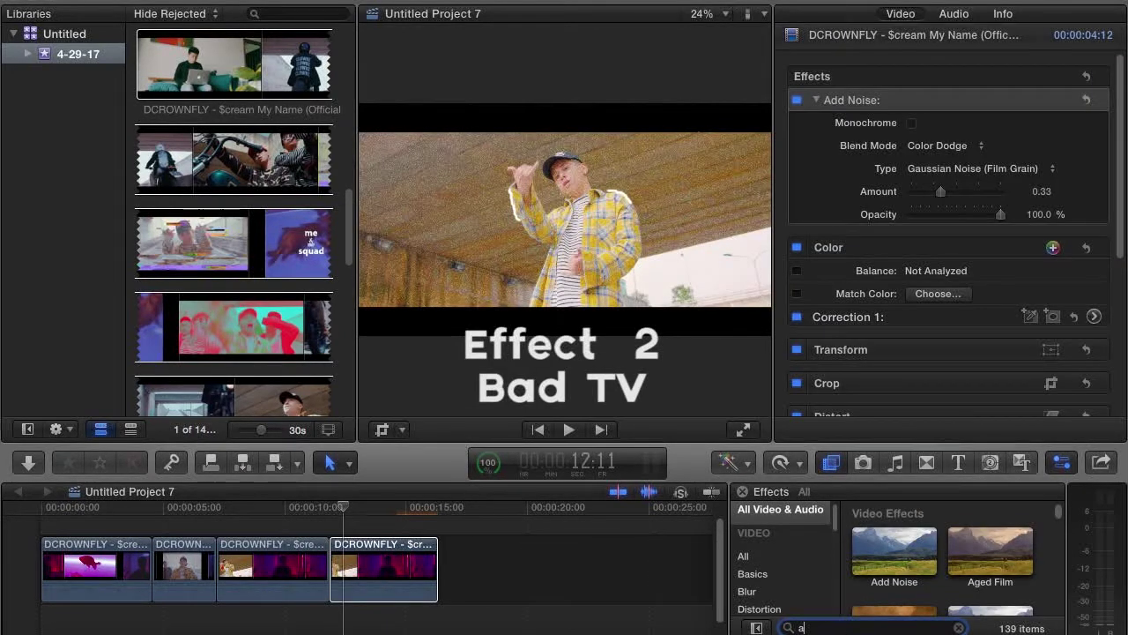
key(BackSpace)
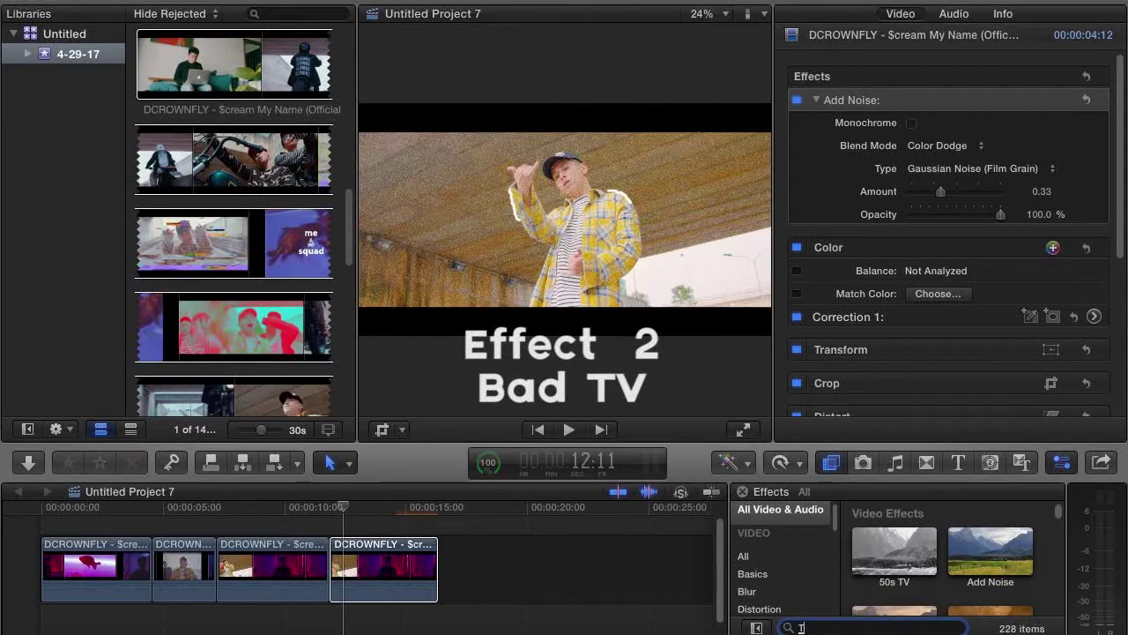
text(TV)
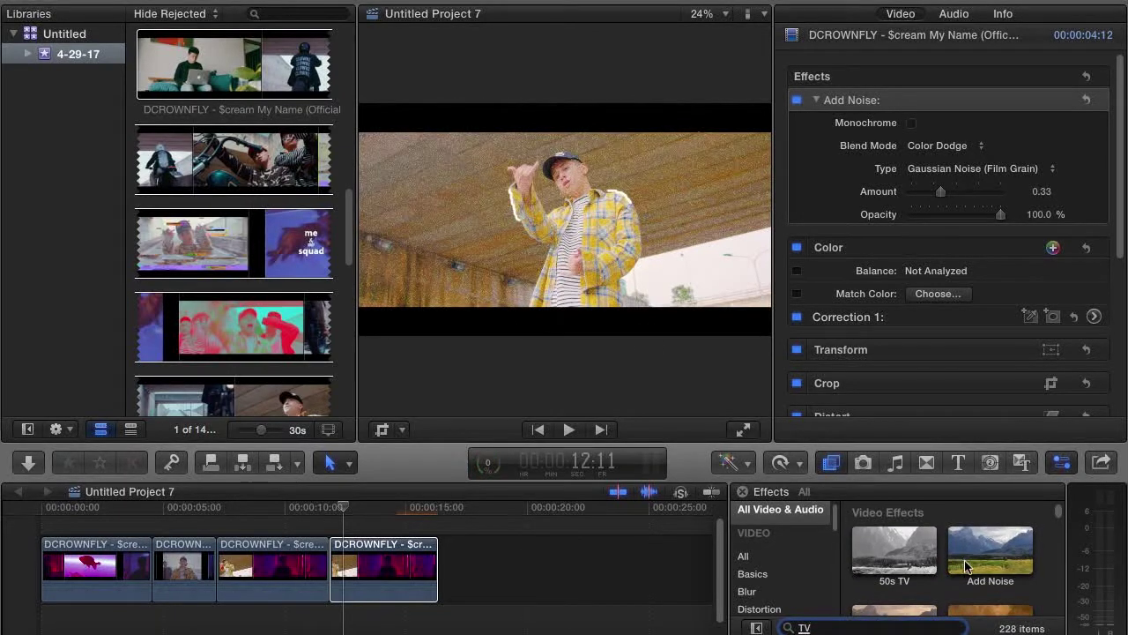
click(996, 546)
drag(1019, 553, 392, 566)
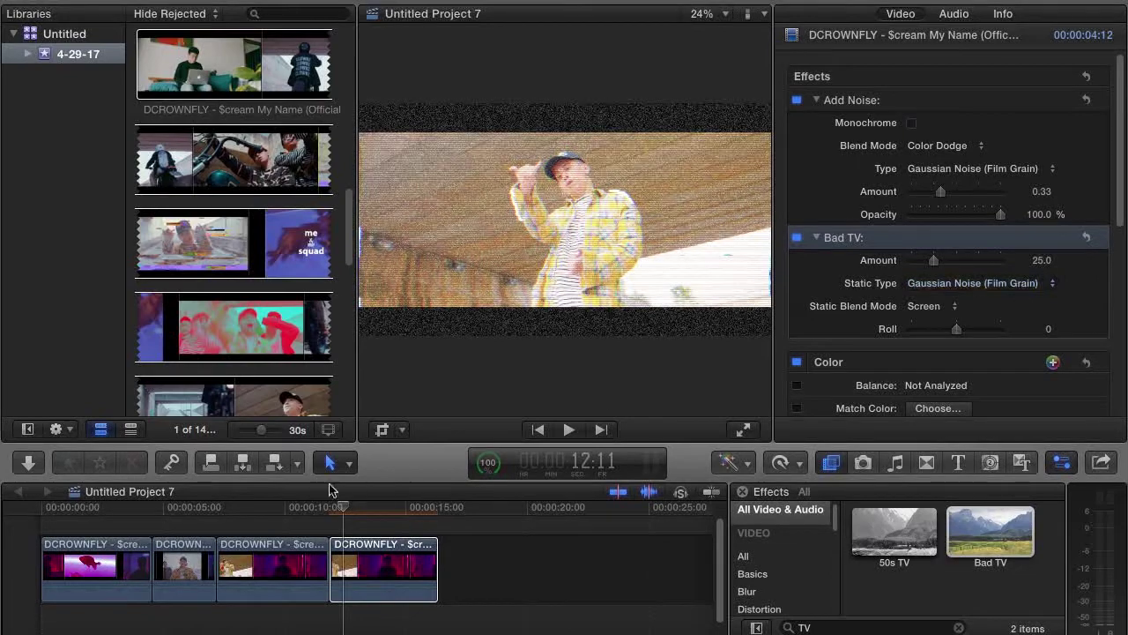
Set Bad TV's Amount to 9.73, keep Gaussian Noise static, and use Soft Light blend.
click(269, 551)
click(369, 551)
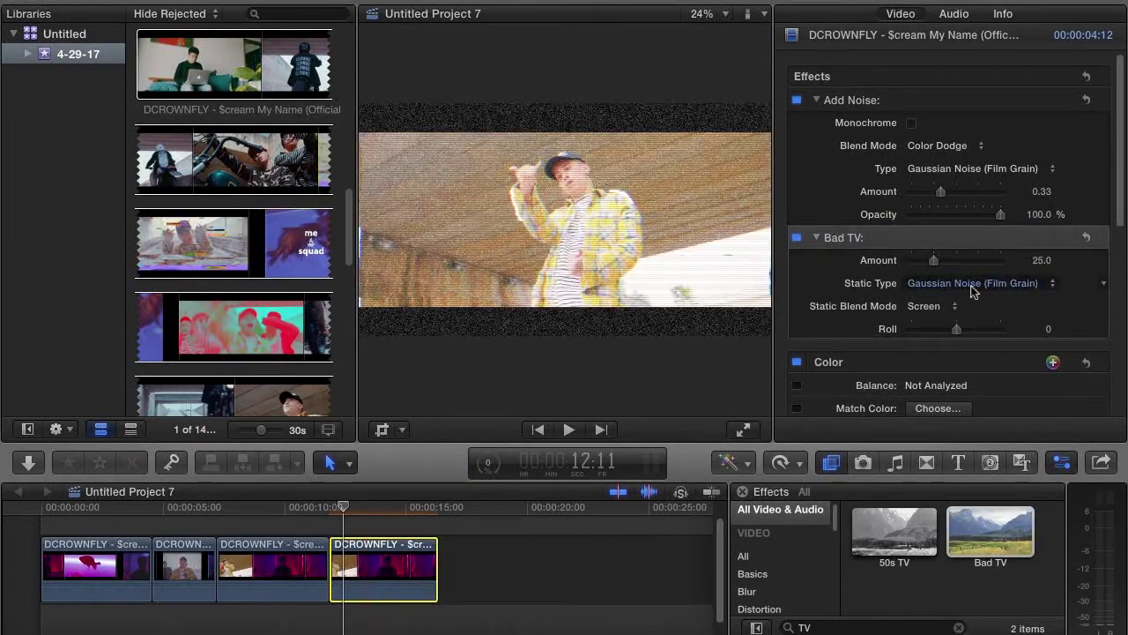
click(974, 283)
click(978, 280)
click(1037, 261)
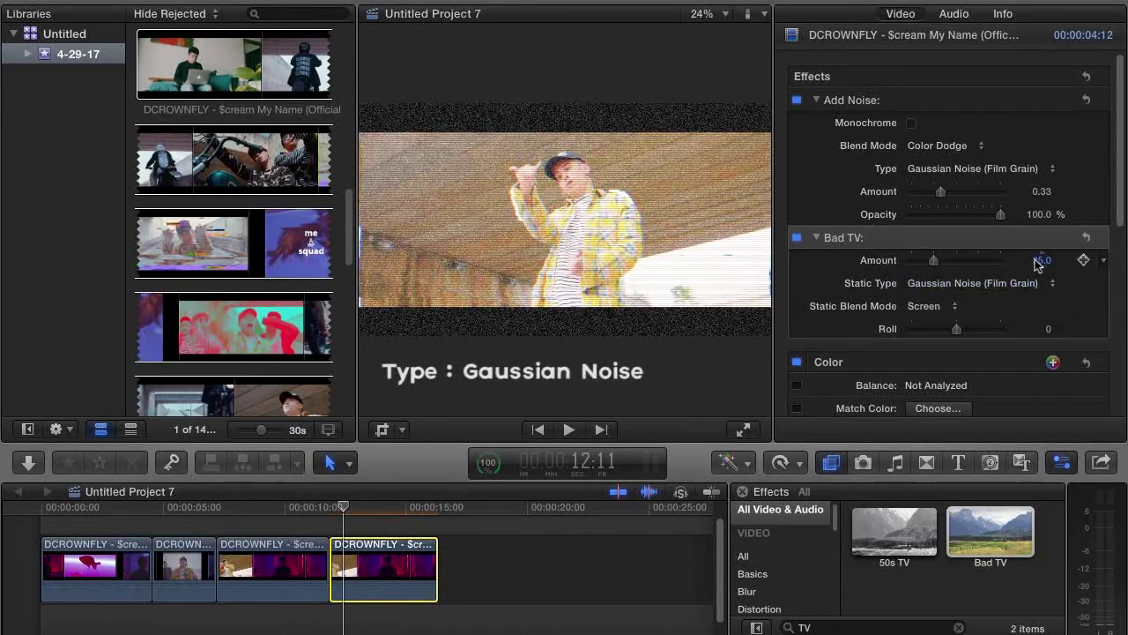
click(1038, 262)
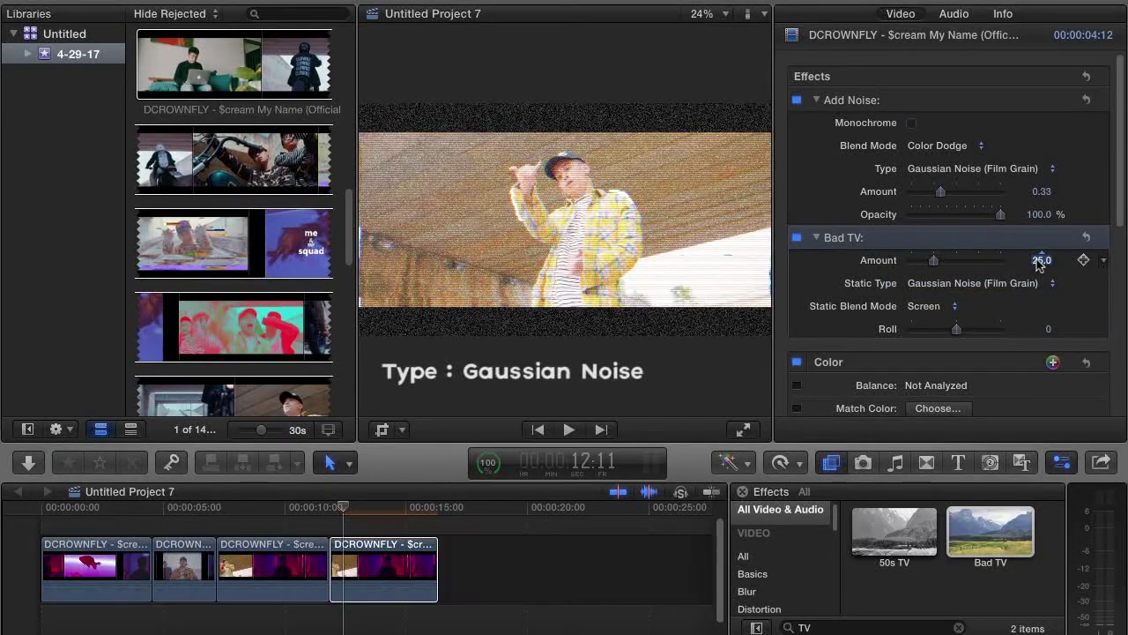
text(9.)
text(73)
key(Return)
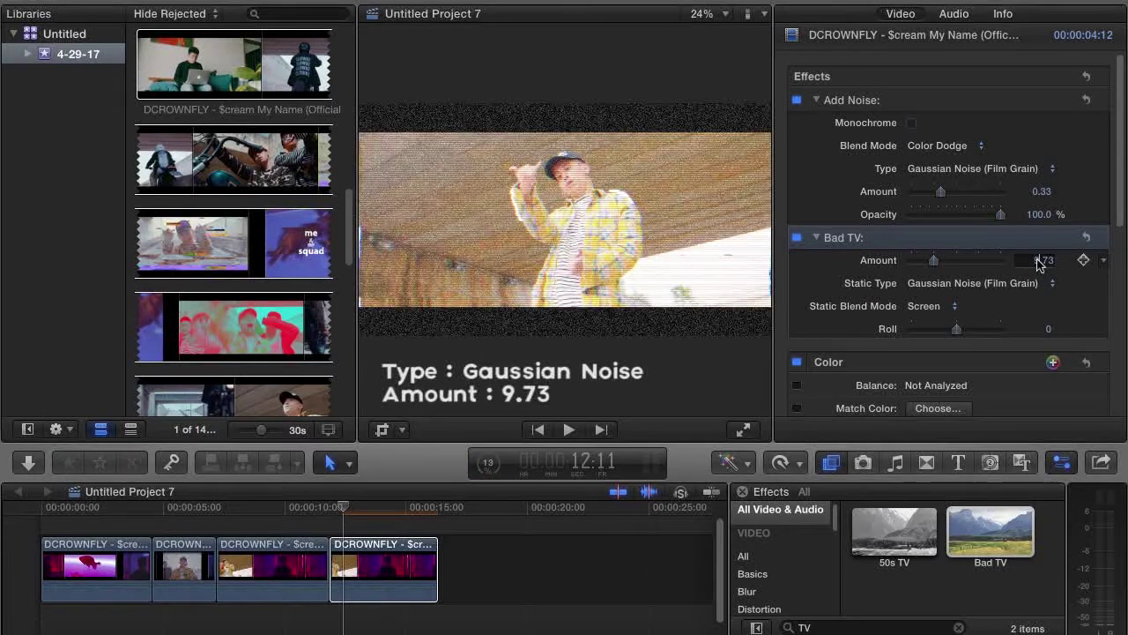
key(Return)
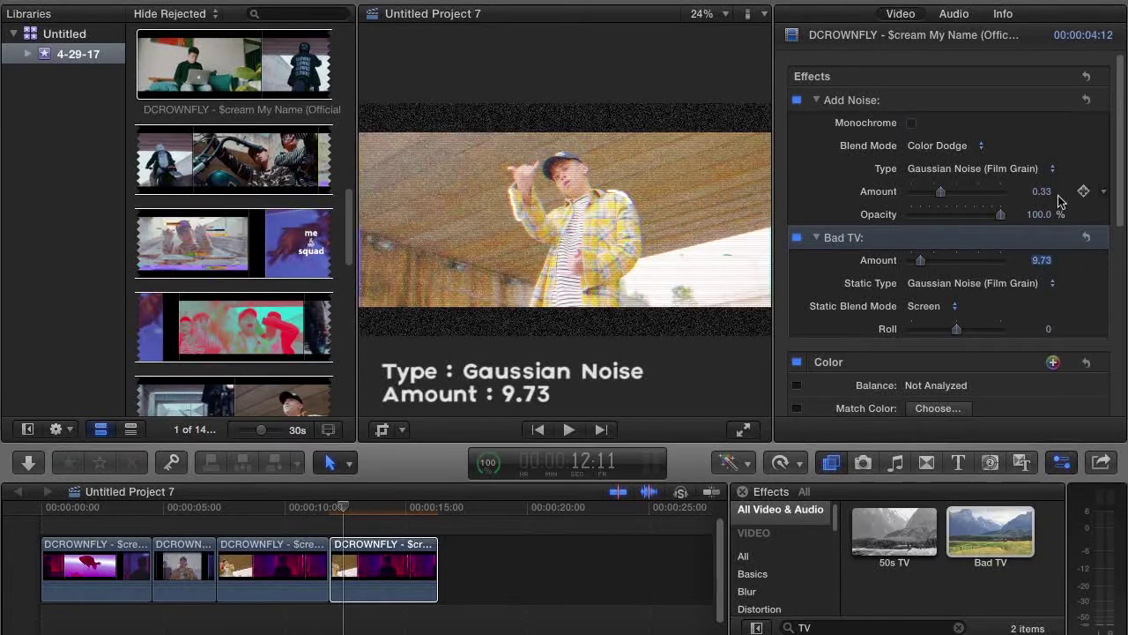
click(940, 306)
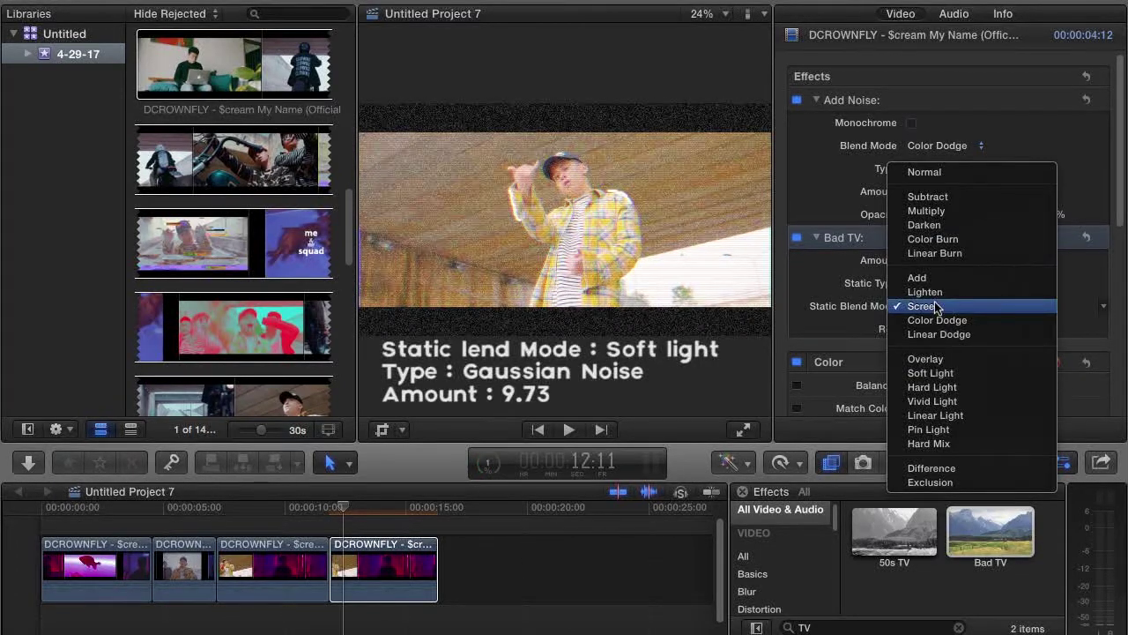
click(922, 372)
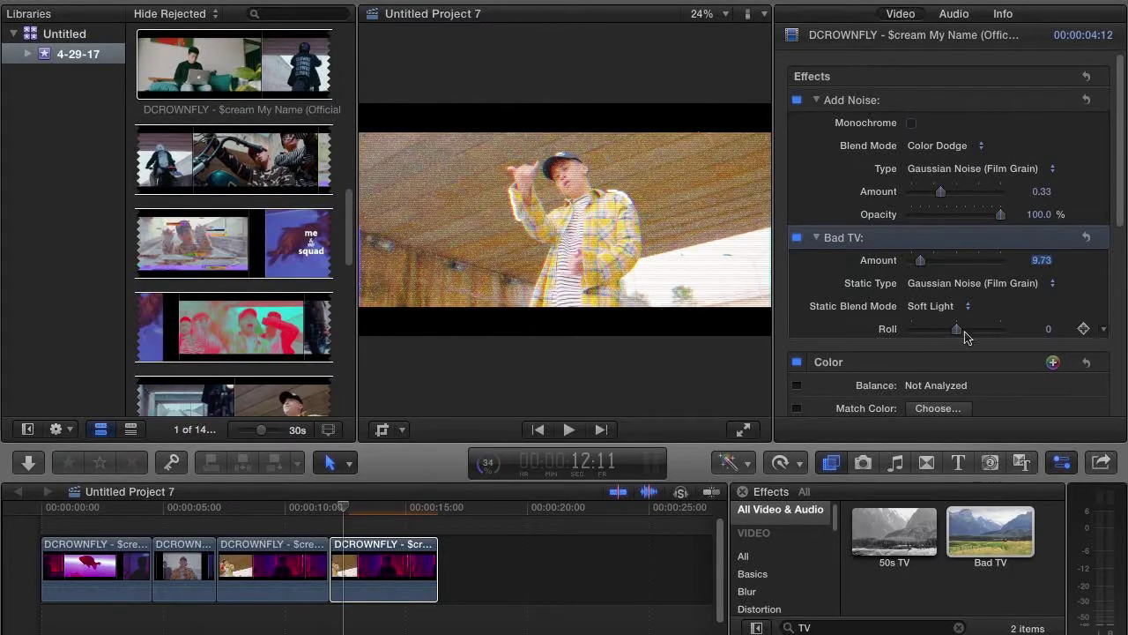
Add a color correction and drag the Color board pucks, pushing midtones and highlights toward blue.
click(1054, 361)
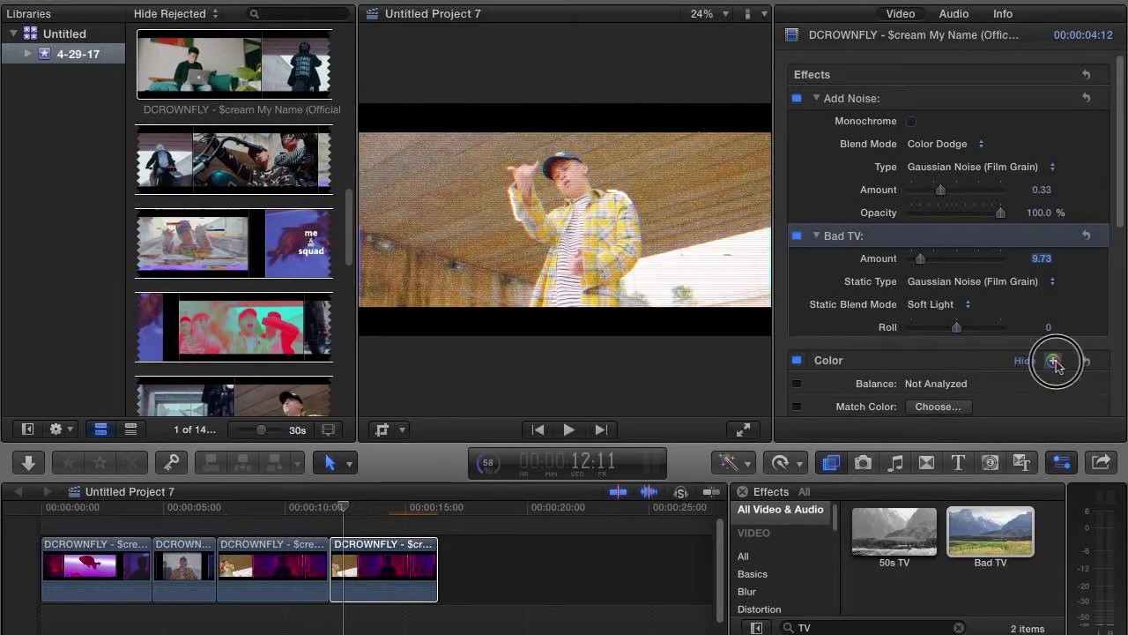
scroll(983, 370, down, 2)
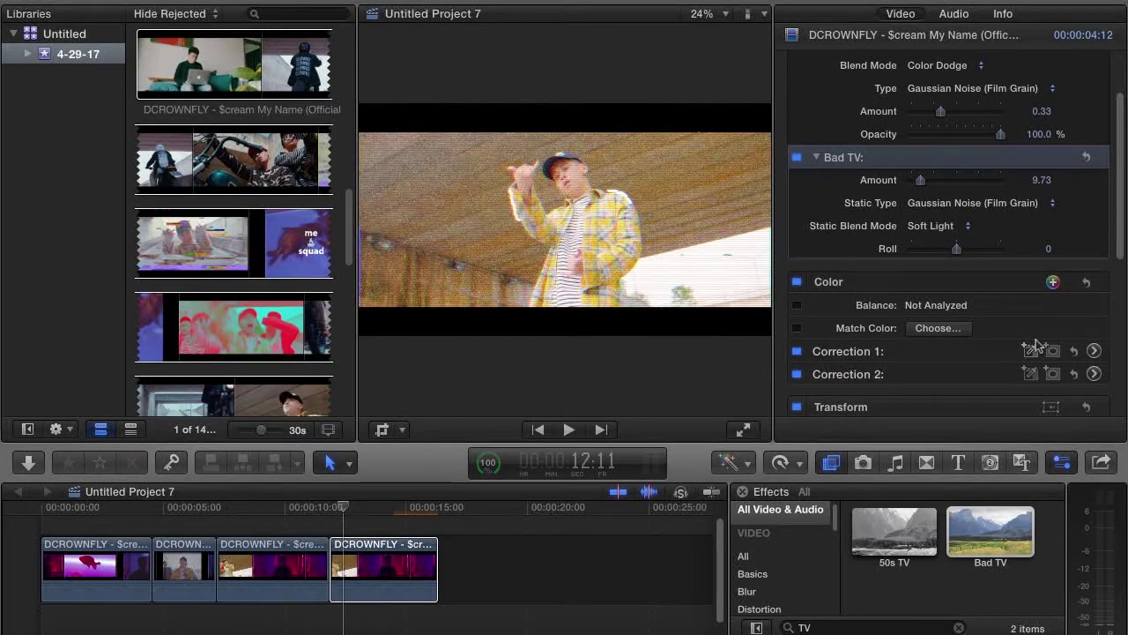
click(1094, 351)
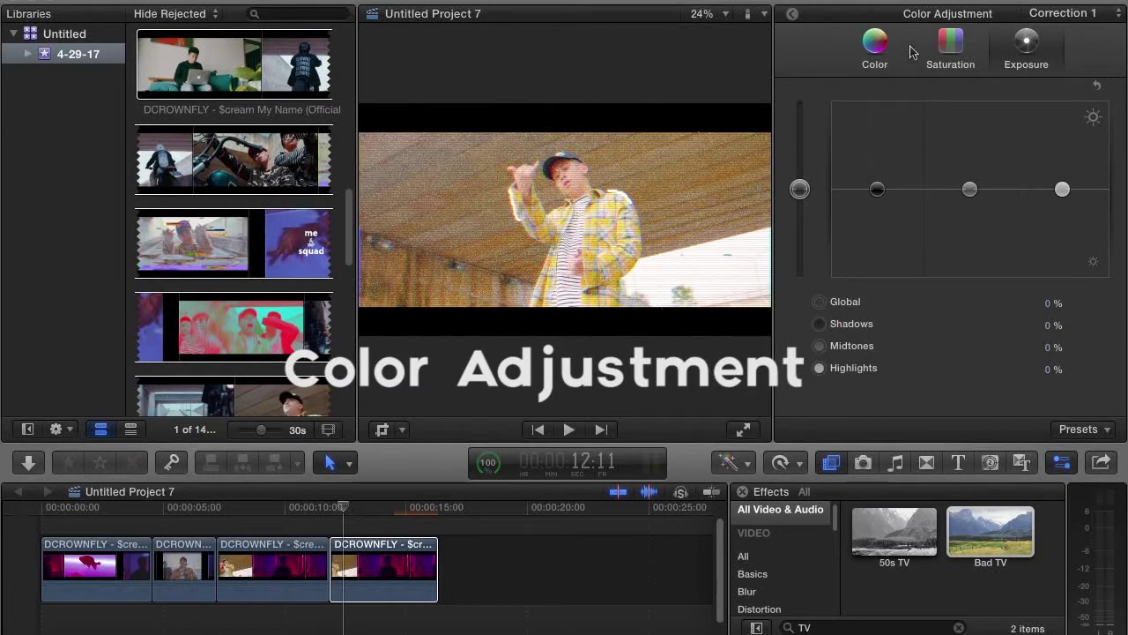
click(892, 50)
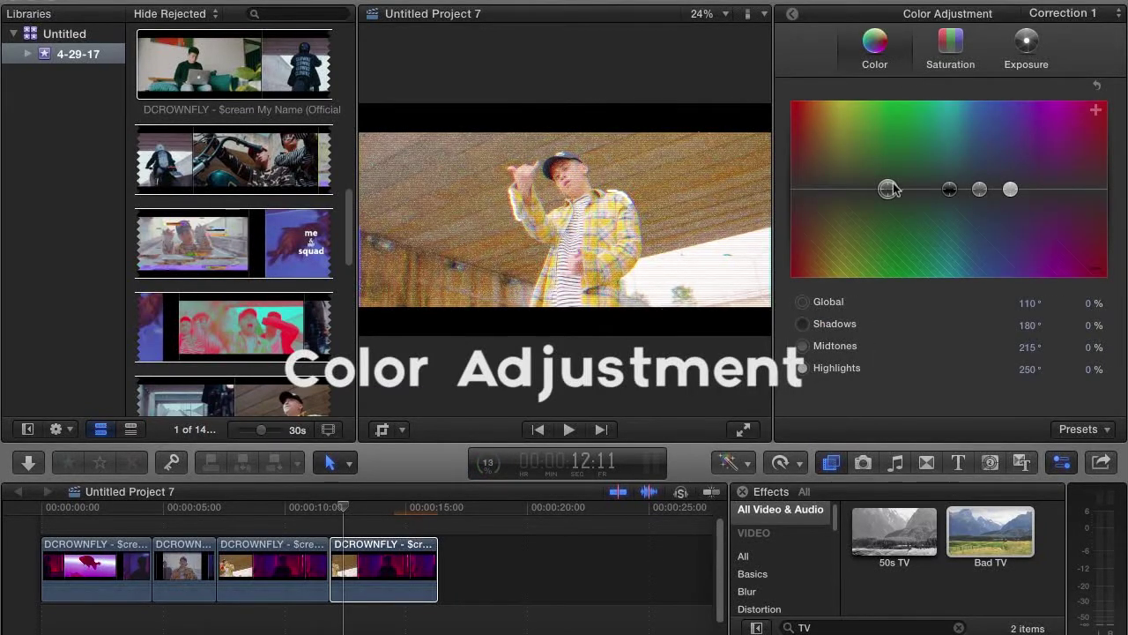
drag(887, 188, 778, 195)
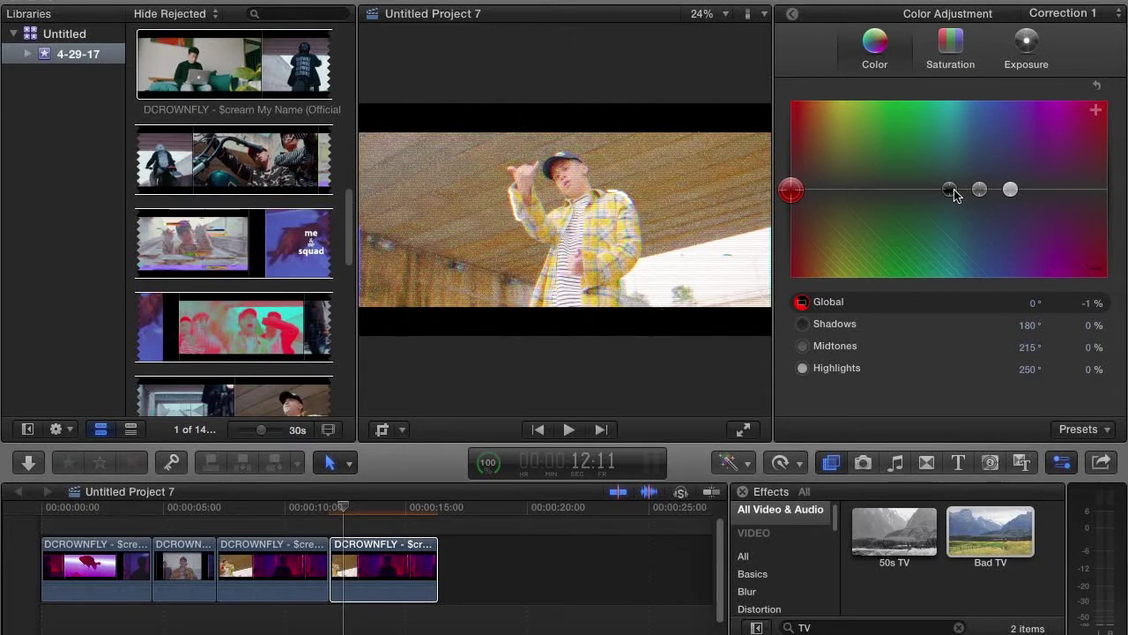
drag(949, 190, 952, 201)
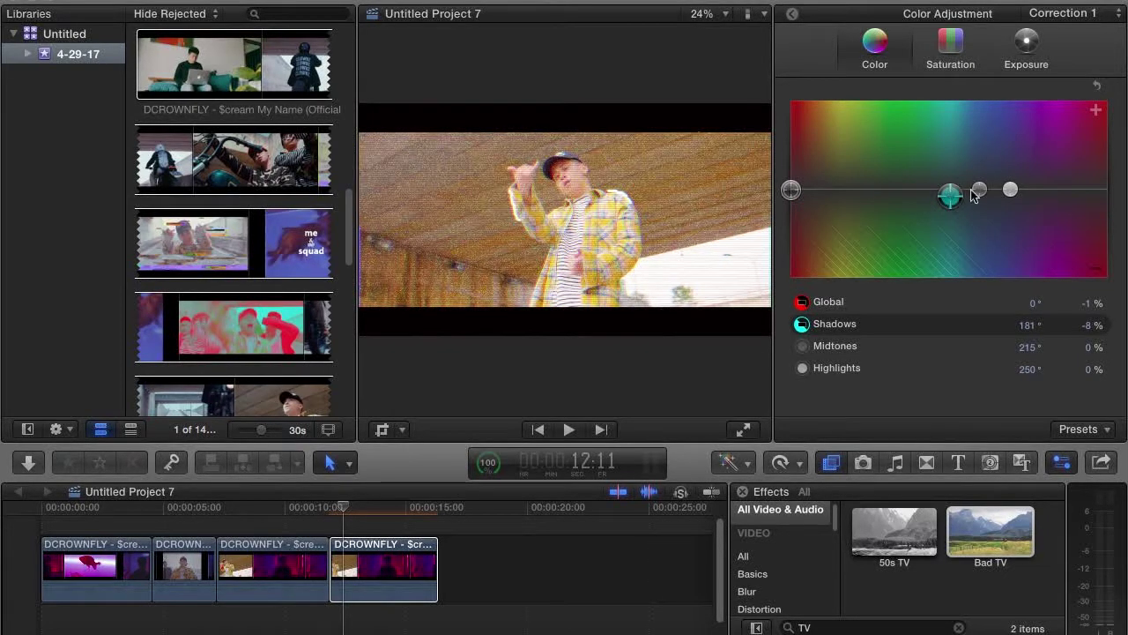
drag(981, 190, 984, 166)
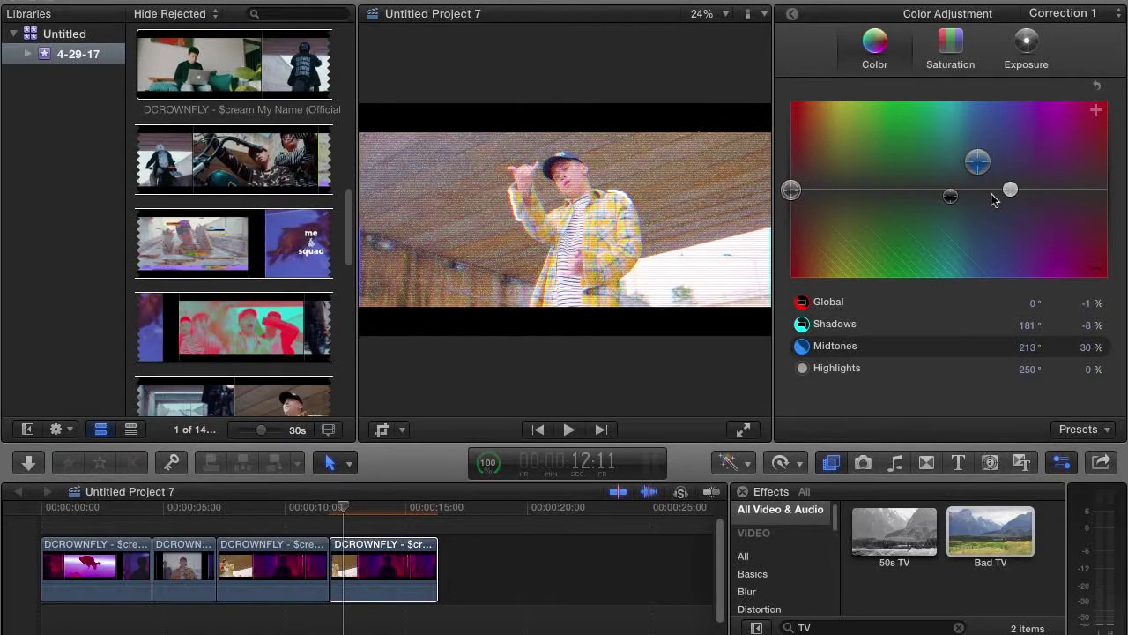
drag(1005, 189, 1012, 190)
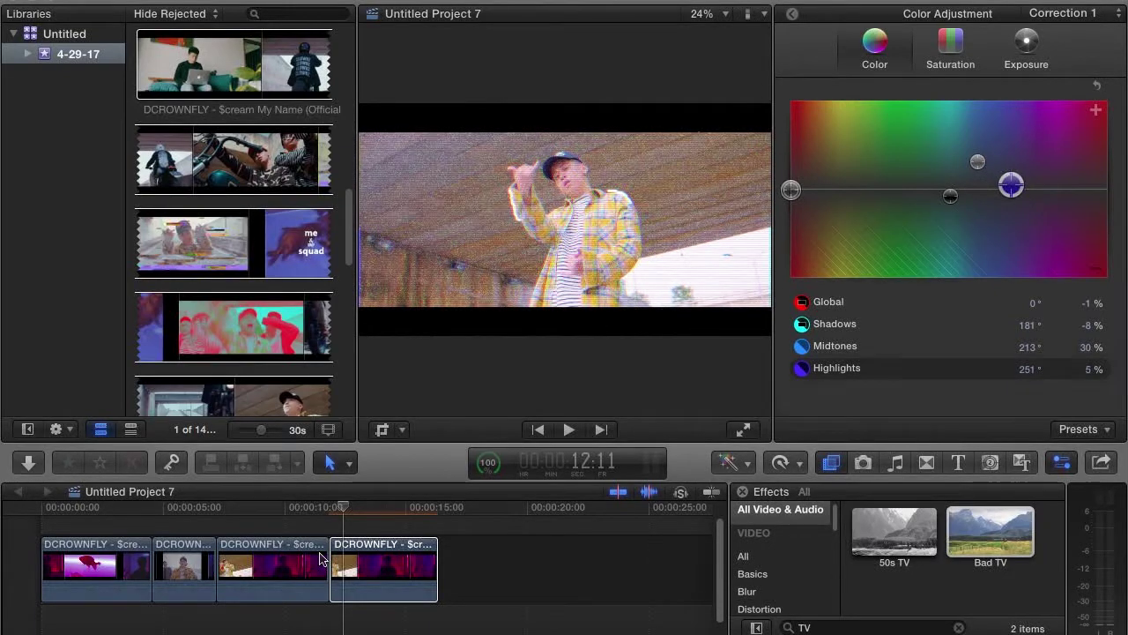
Compare against the third clip and shift the highlights hue to about 227°.
click(303, 550)
click(370, 560)
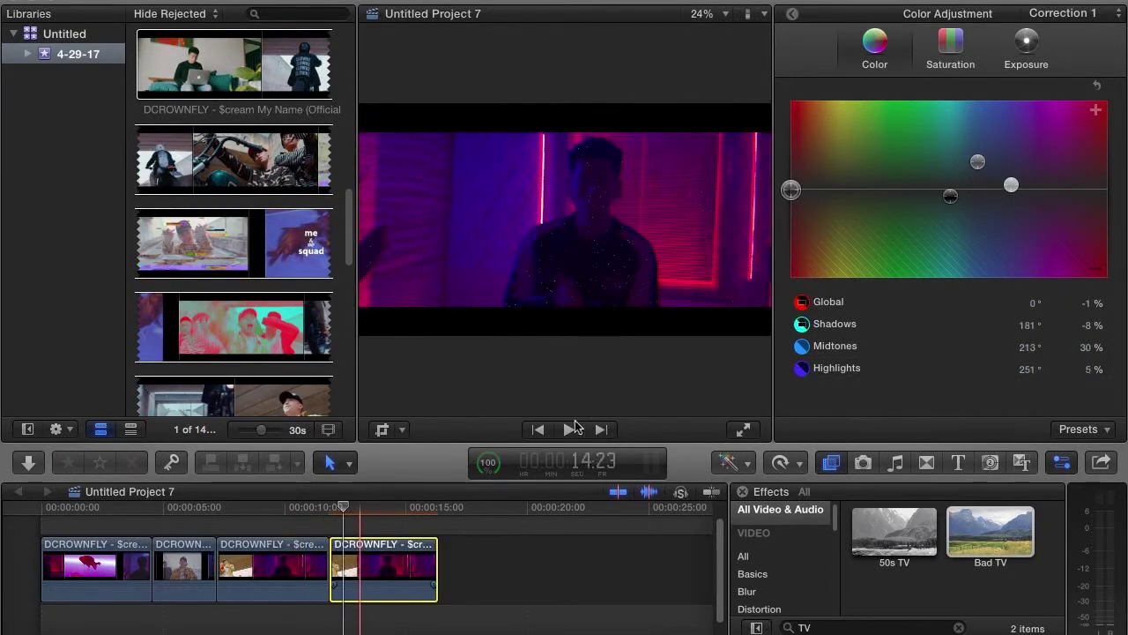
click(1010, 186)
drag(1010, 187, 989, 185)
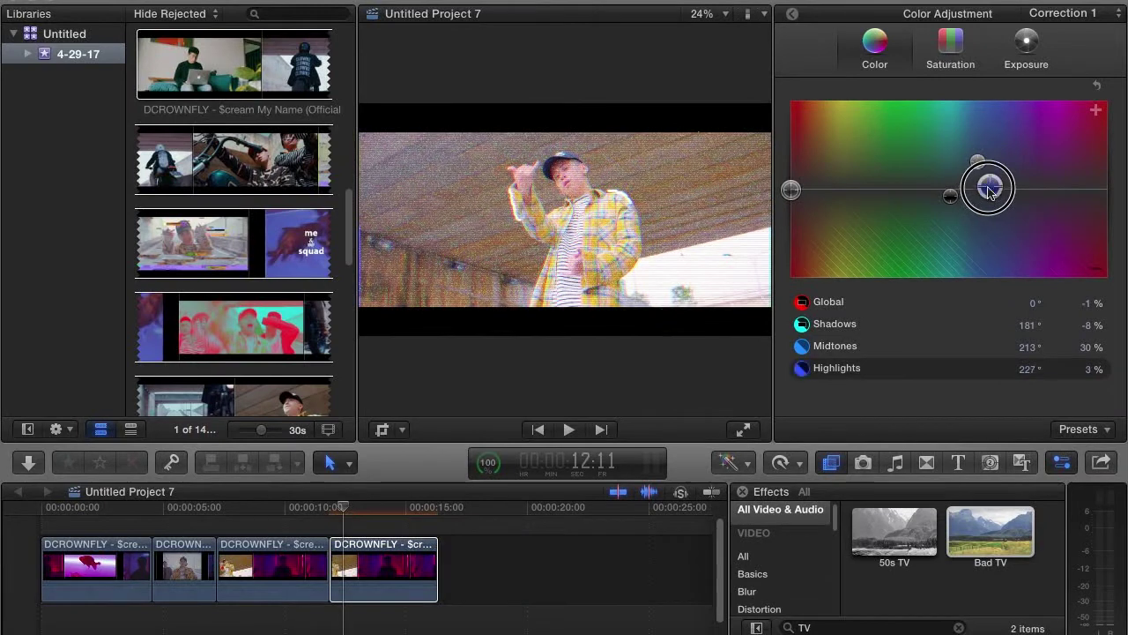
click(280, 564)
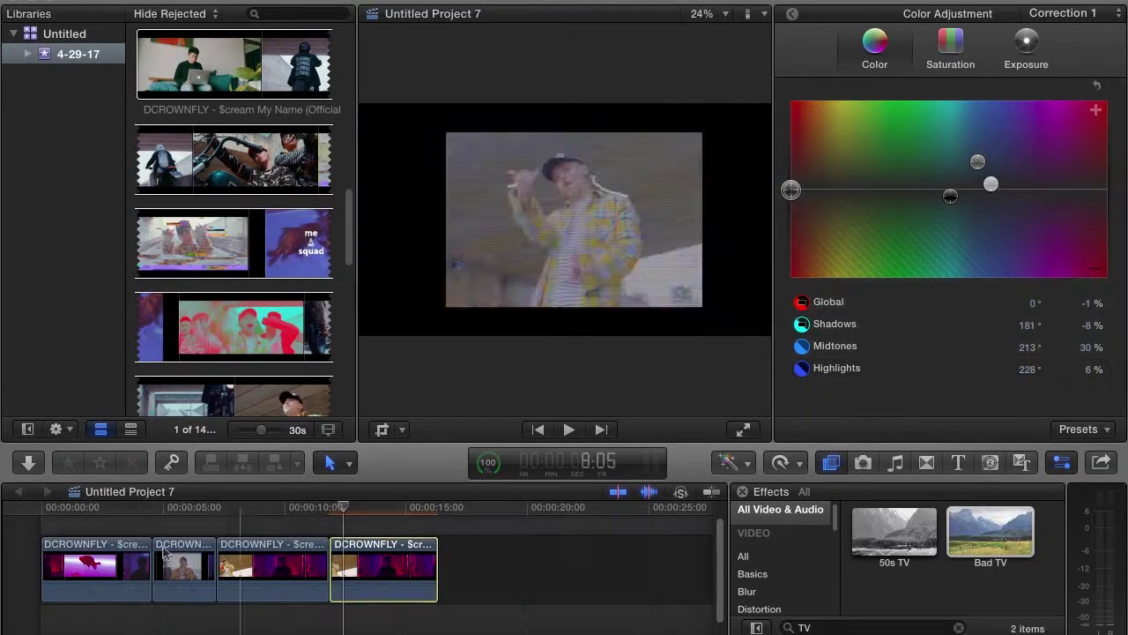
click(359, 548)
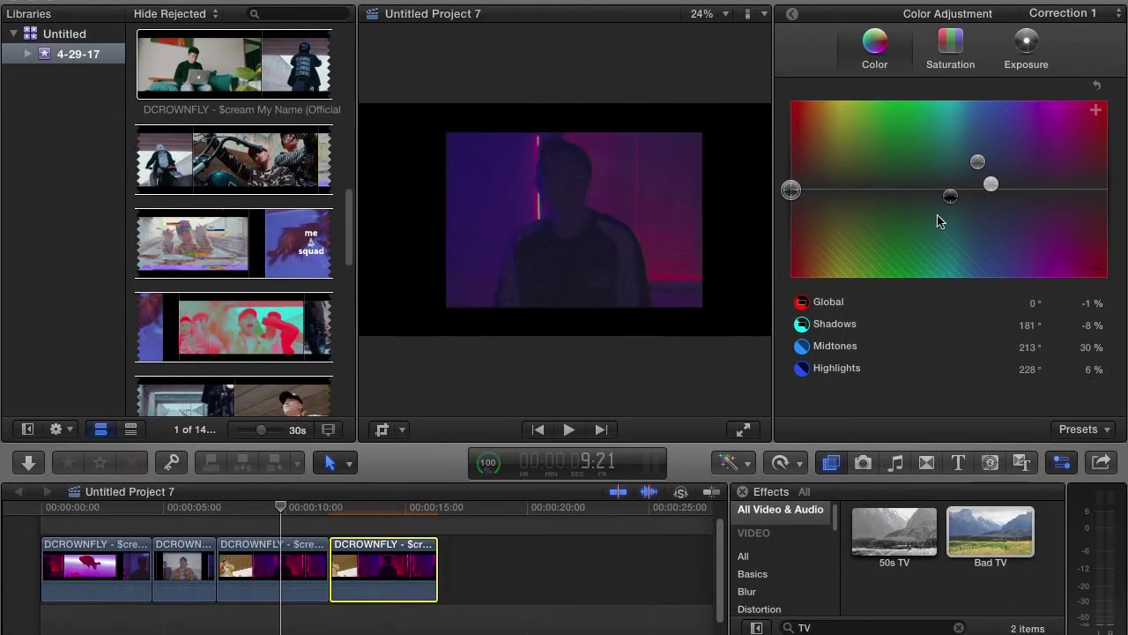
click(264, 573)
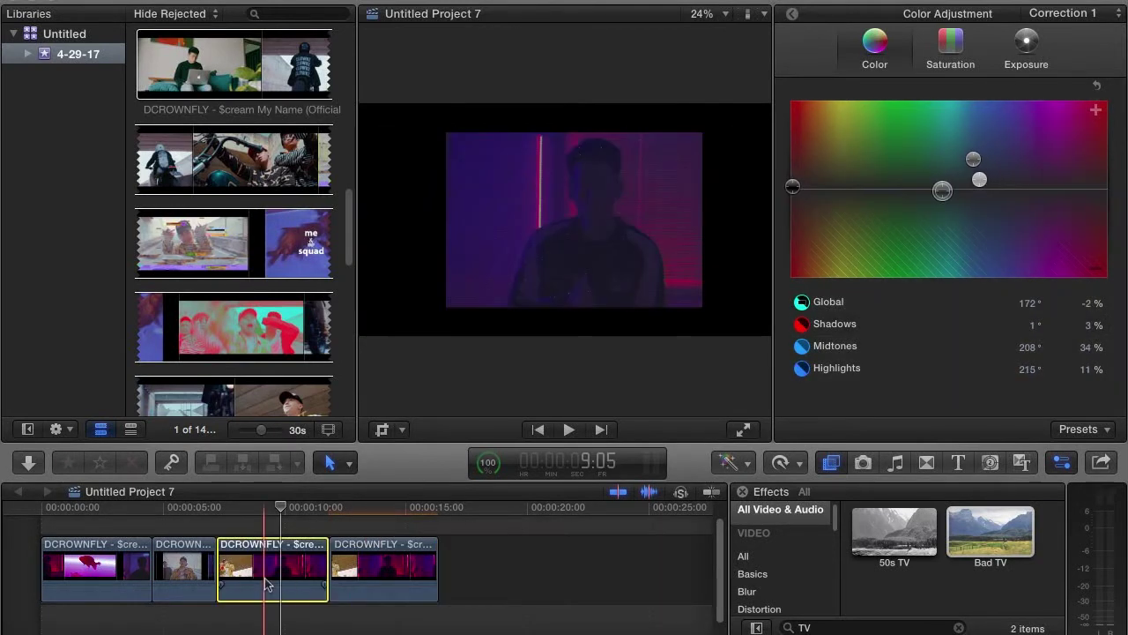
click(374, 573)
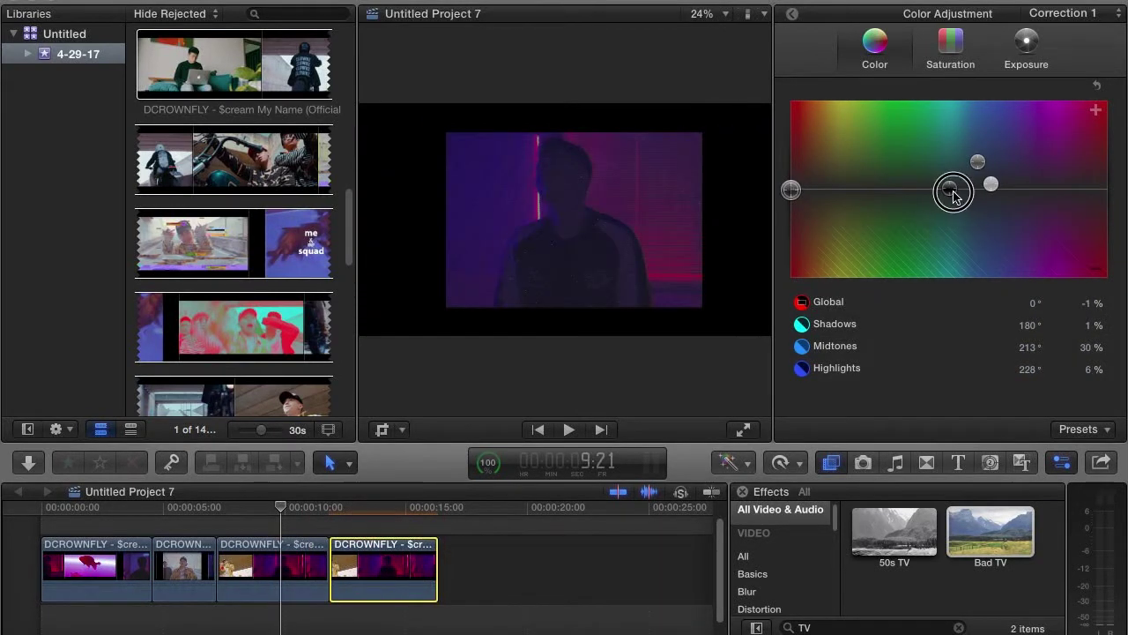
Return Shadows to near neutral and fine-tune the Global tint to around 180°, -5%.
mouse_move(949, 188)
mouse_down()
mouse_move(788, 201)
mouse_move(862, 217)
mouse_up()
drag(791, 192, 956, 193)
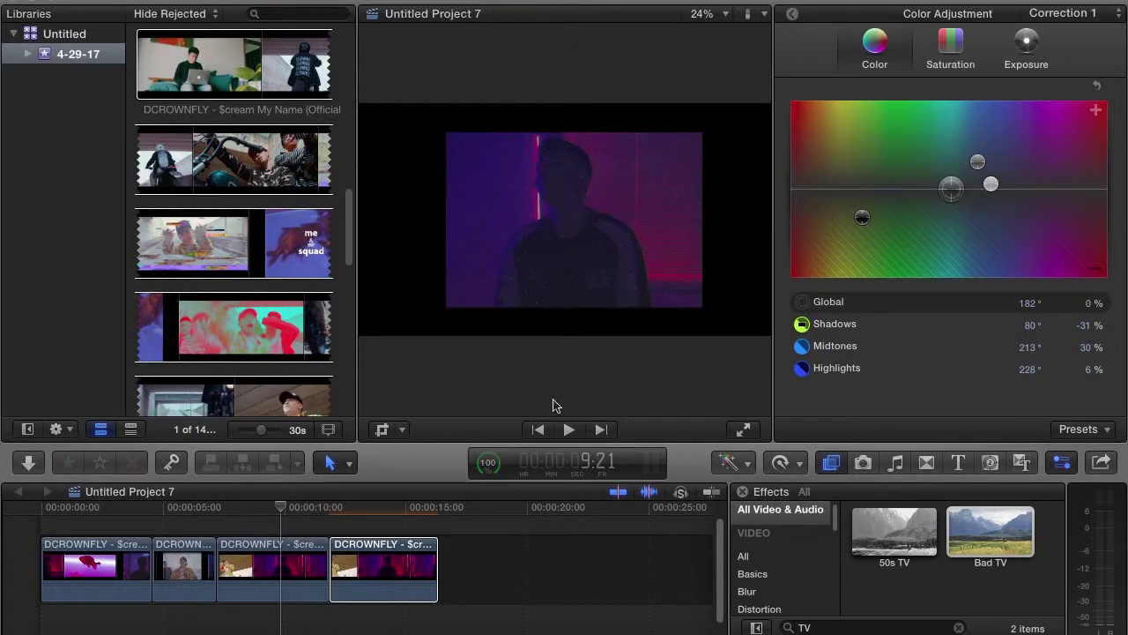
drag(862, 218, 776, 197)
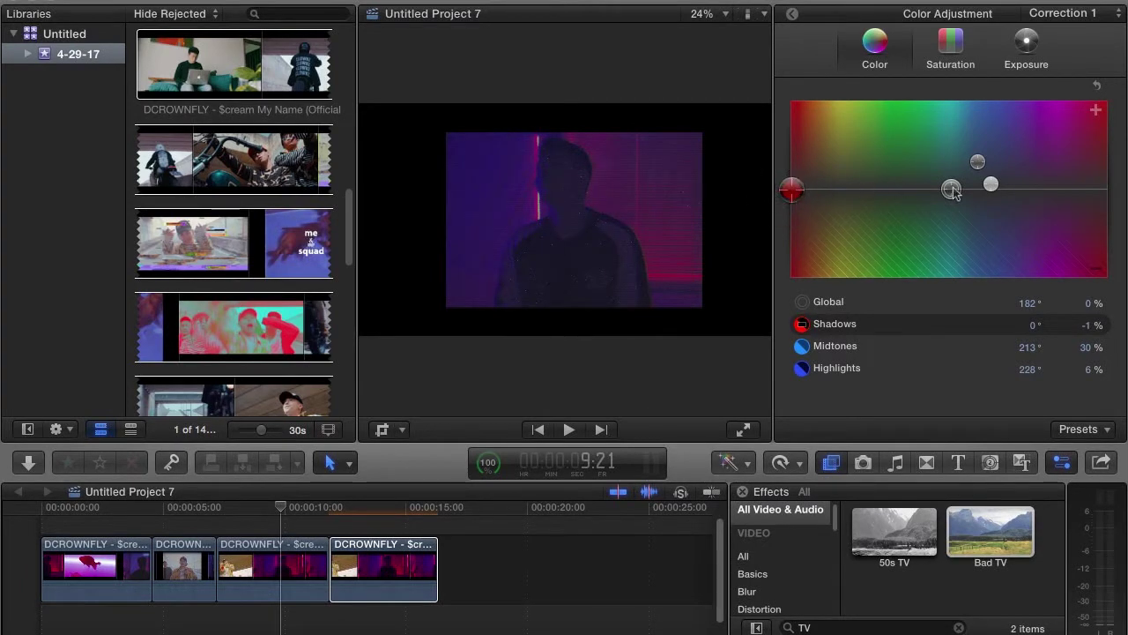
drag(951, 192, 955, 197)
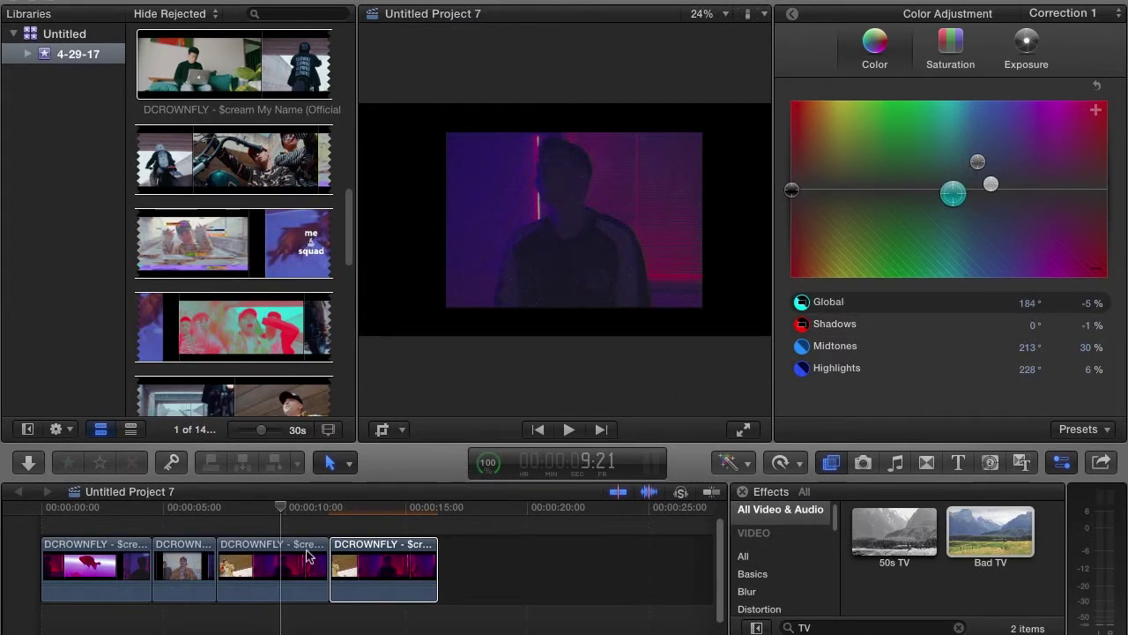
click(309, 555)
click(378, 564)
mouse_move(952, 193)
mouse_down()
mouse_move(972, 161)
mouse_move(985, 183)
mouse_up()
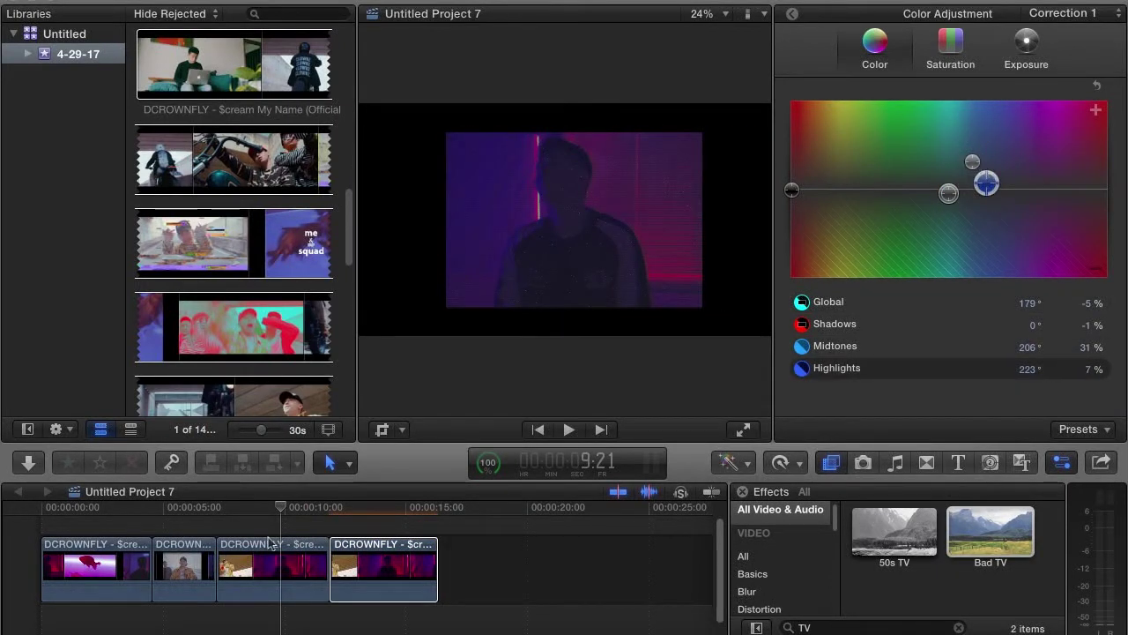
click(379, 568)
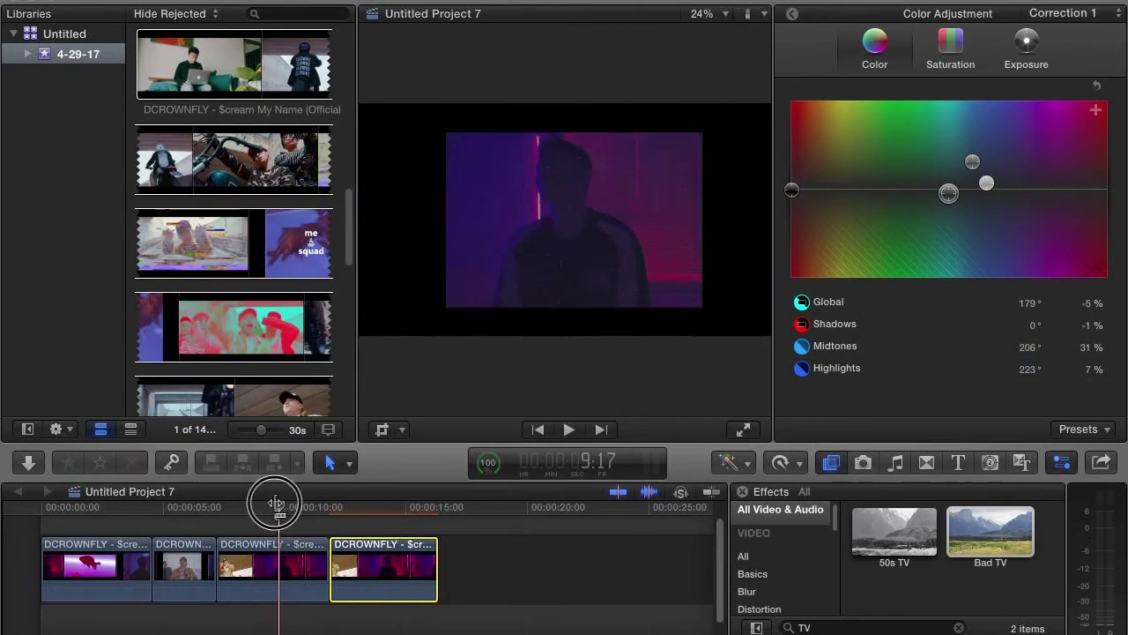
Nudge the fourth clip's Highlights to 217°/8% and Global to 174°/-1%, checking against the third clip.
click(291, 564)
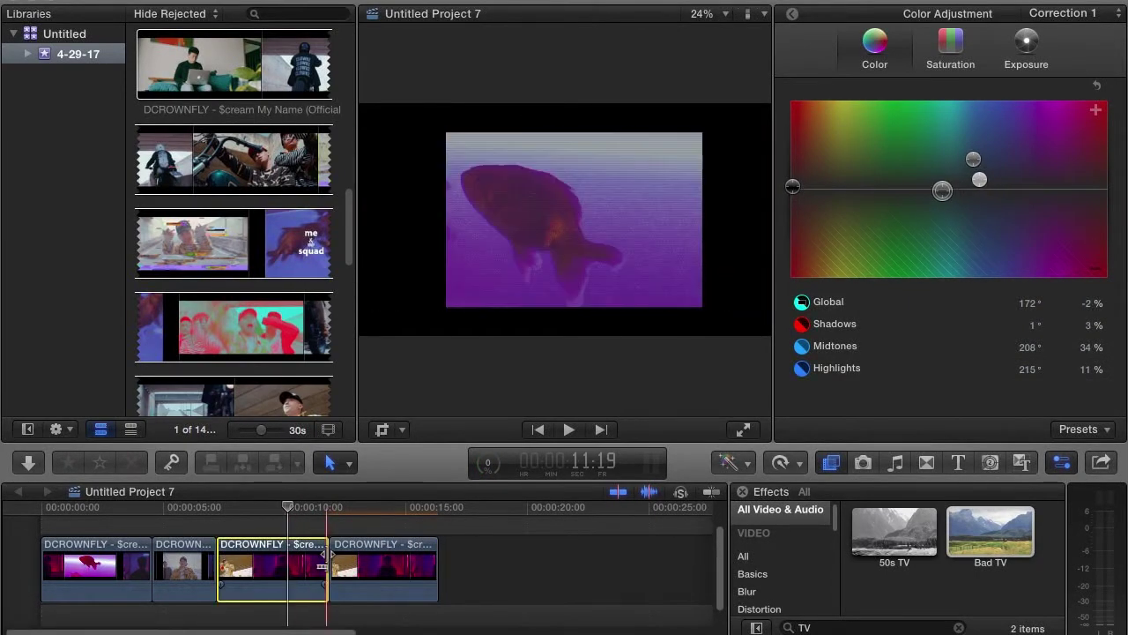
click(370, 568)
drag(987, 182, 978, 170)
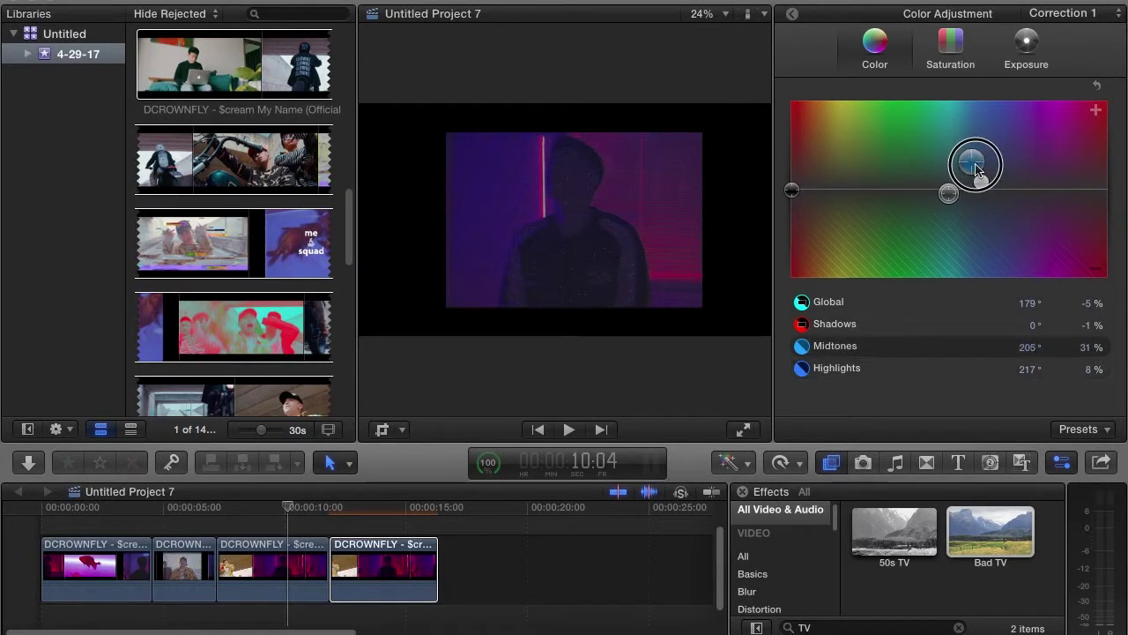
click(308, 568)
click(340, 569)
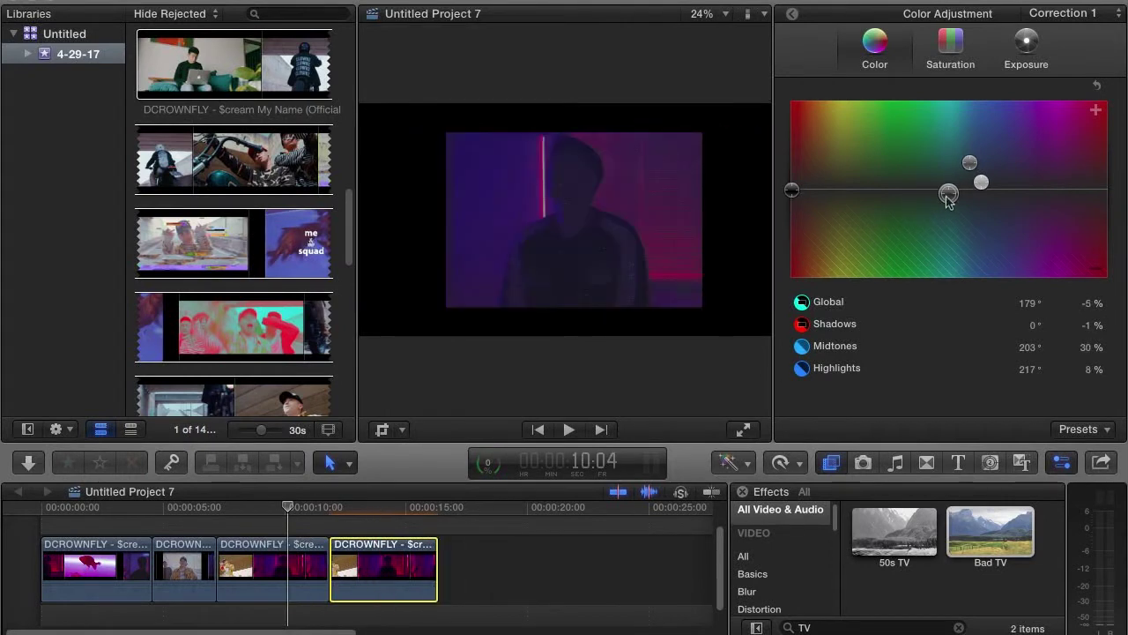
drag(949, 199, 943, 197)
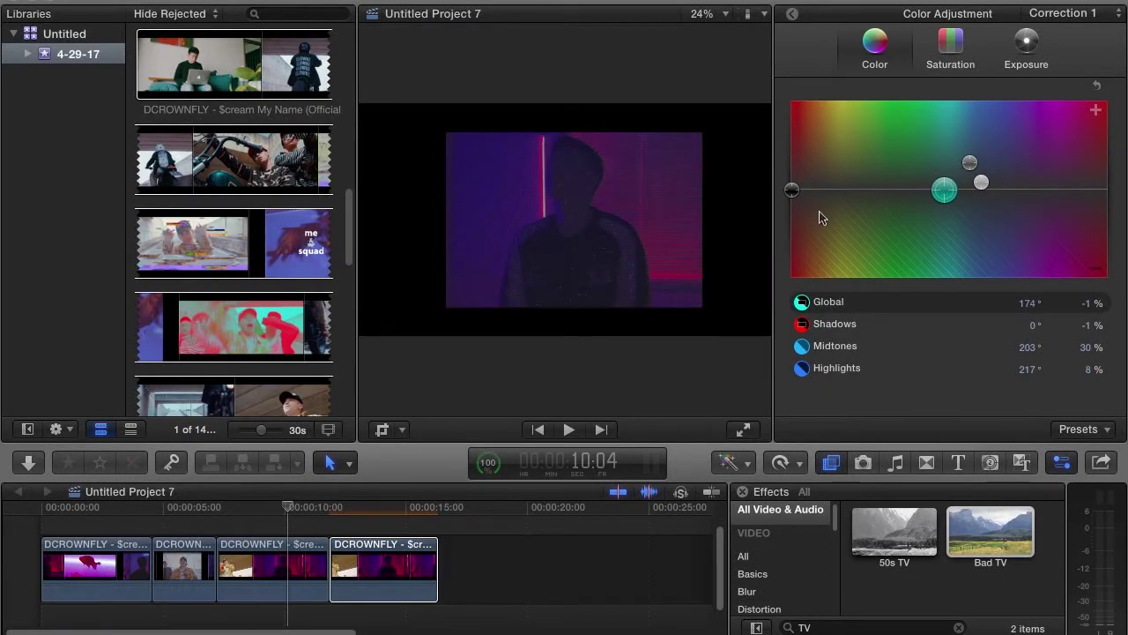
click(294, 572)
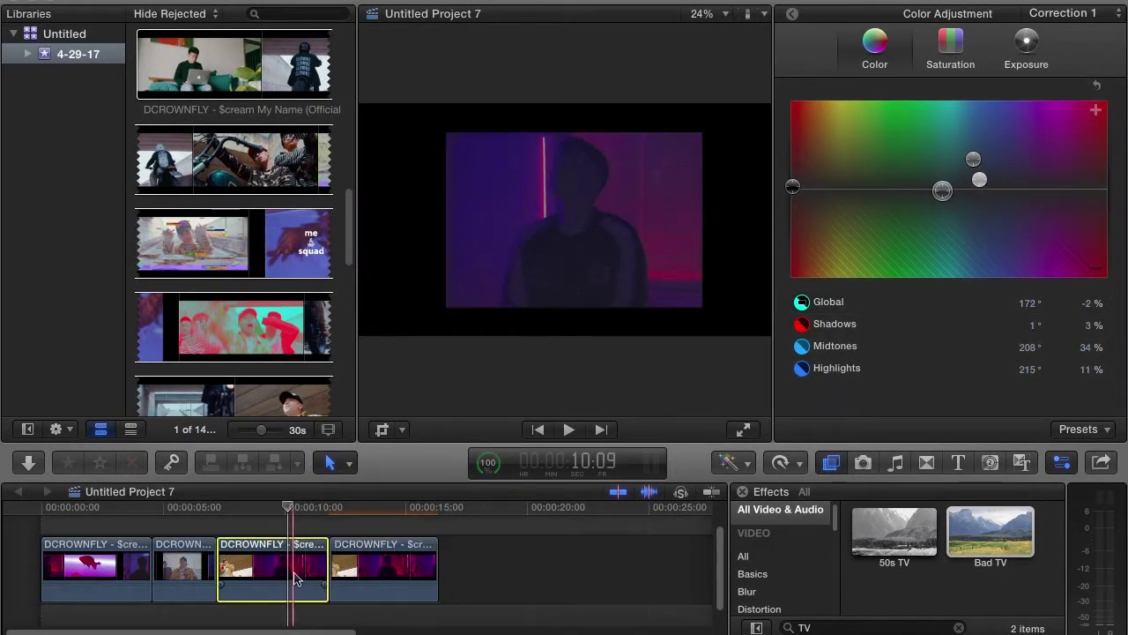
click(360, 573)
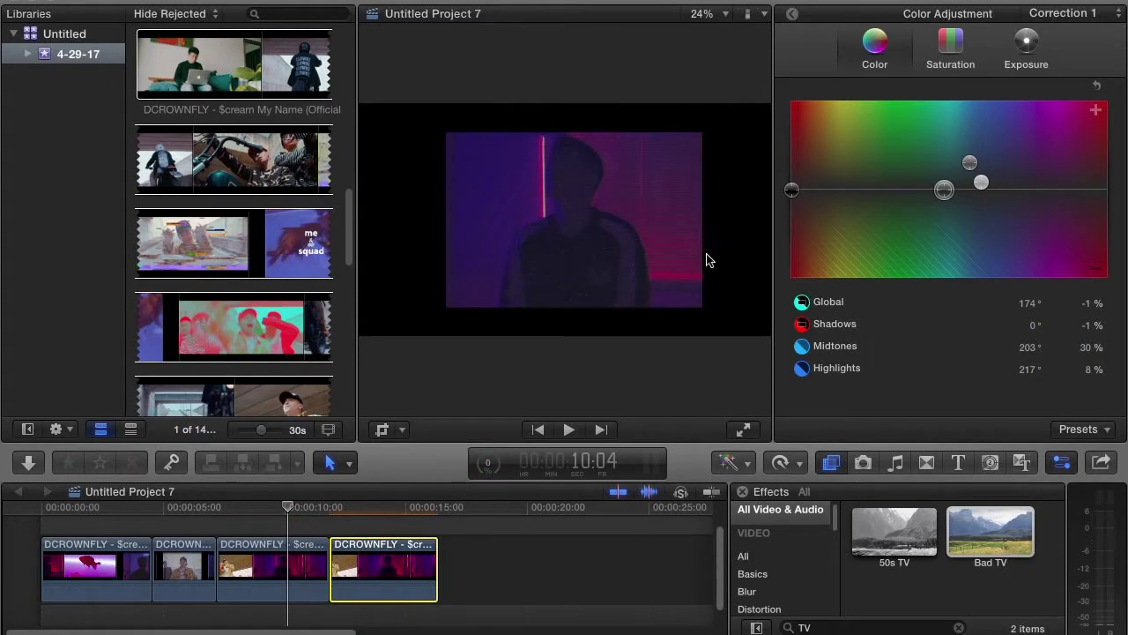
drag(283, 495, 346, 504)
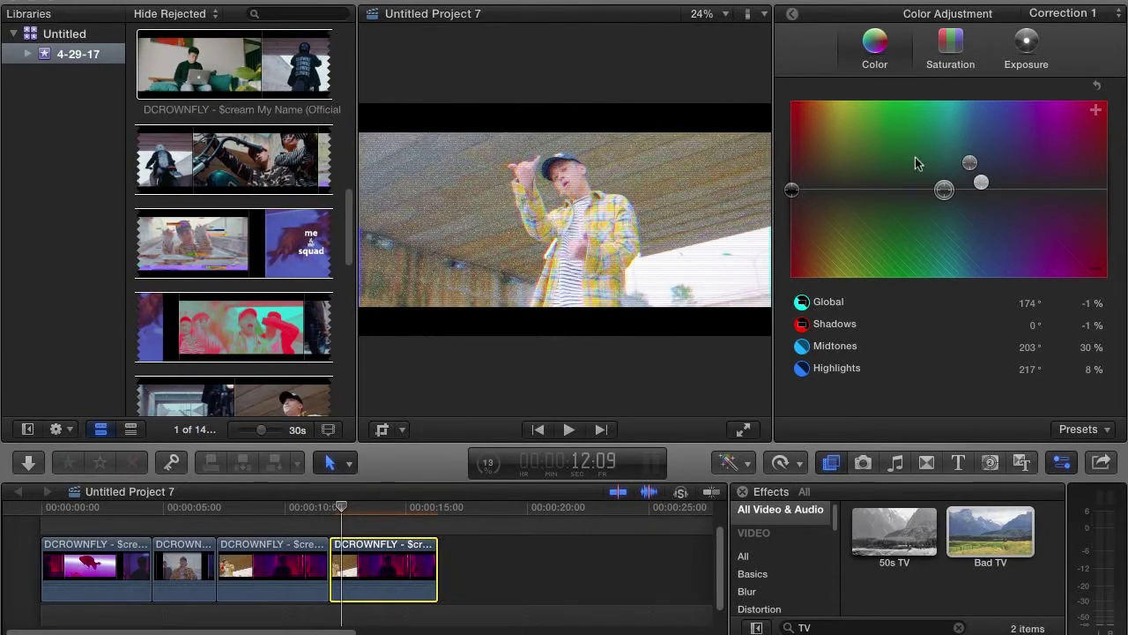
On the Saturation pane, drag Global to 19%, Shadows -17%, Midtones 30%, Highlights -29%.
click(943, 49)
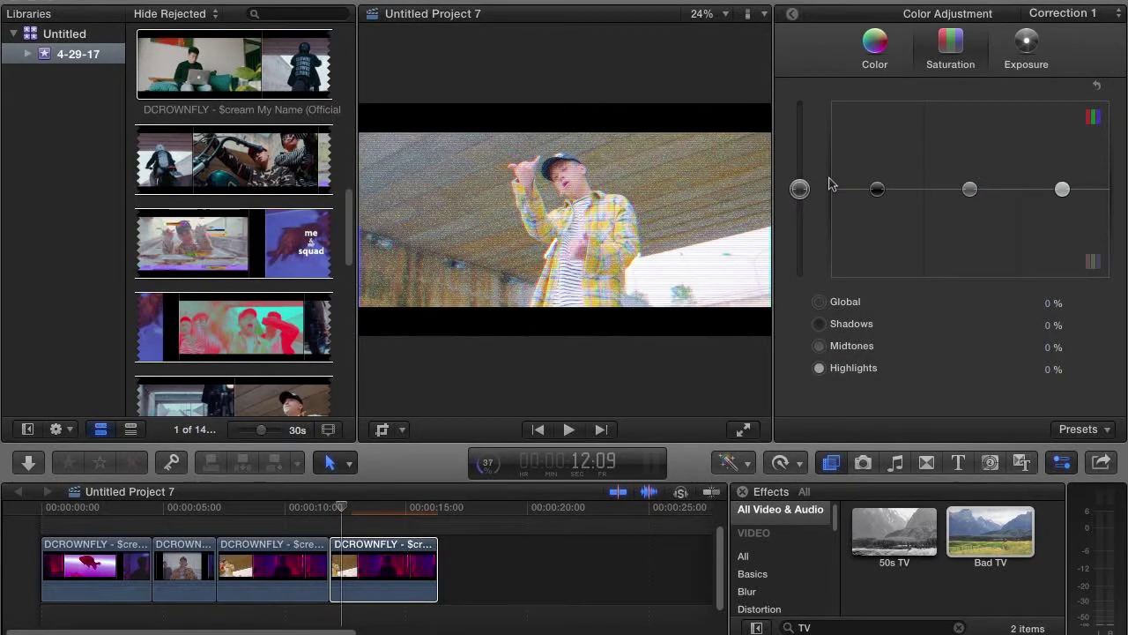
drag(799, 188, 800, 174)
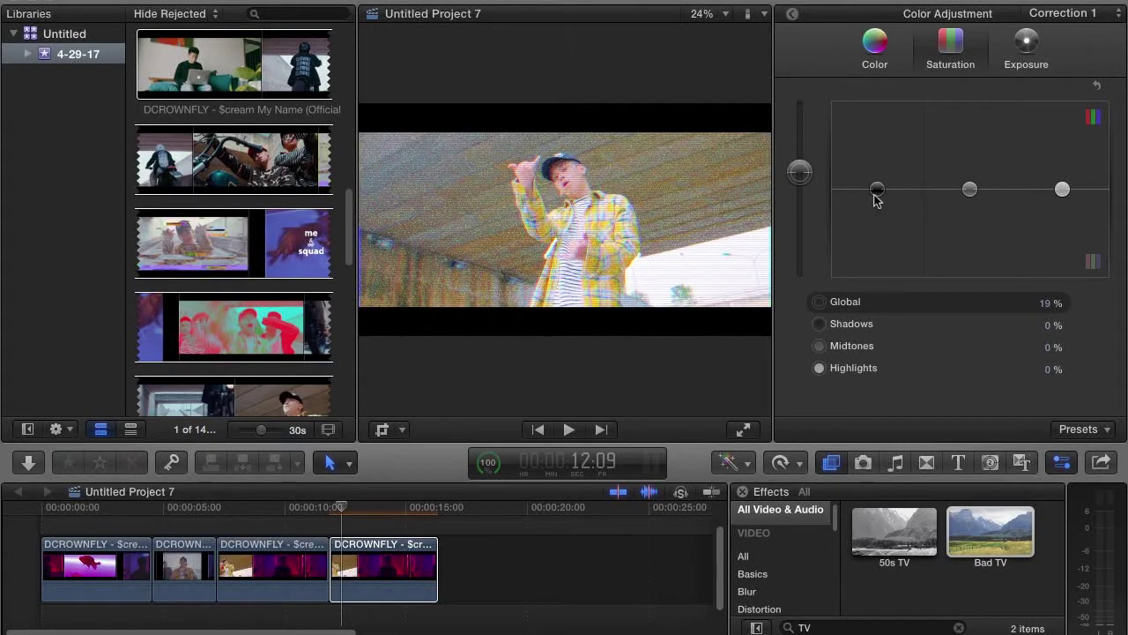
drag(877, 190, 877, 204)
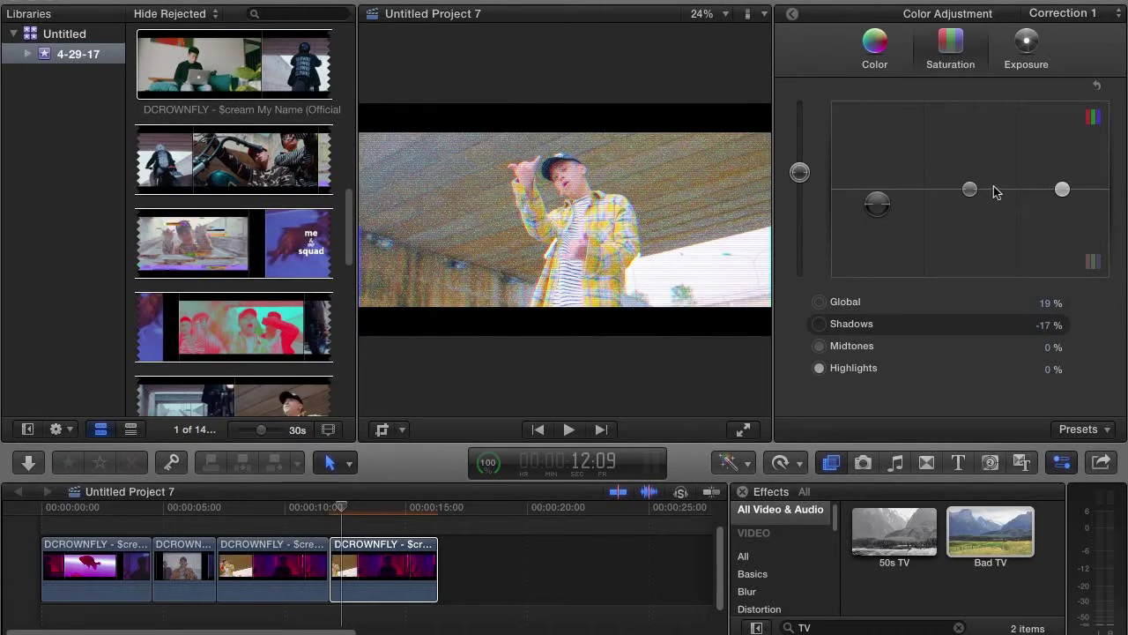
drag(970, 189, 970, 162)
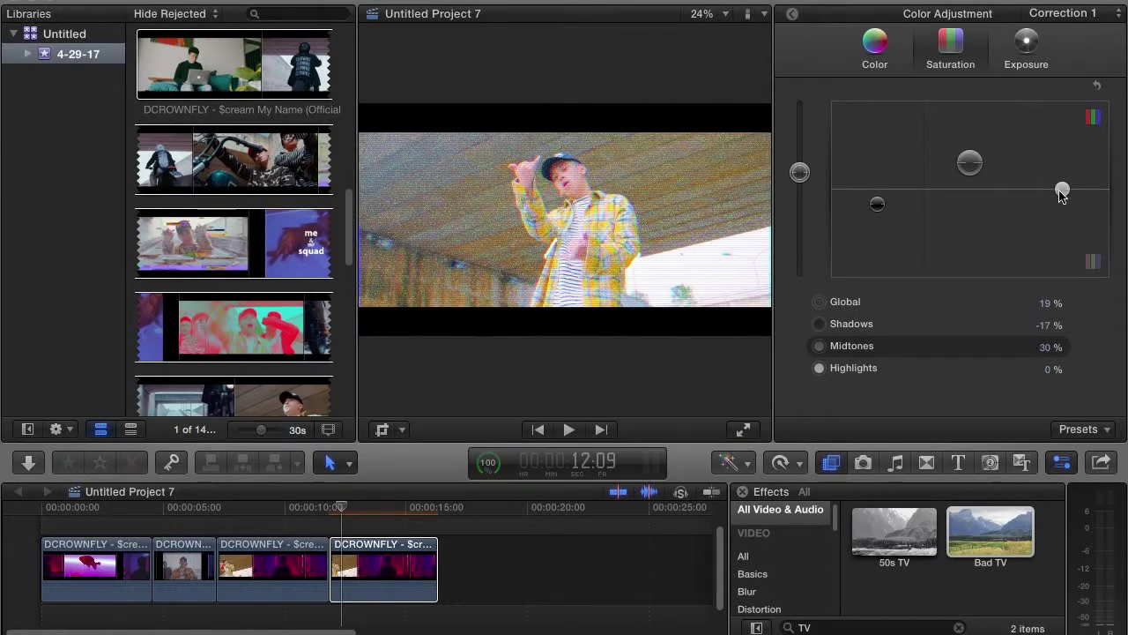
drag(1062, 194, 1063, 220)
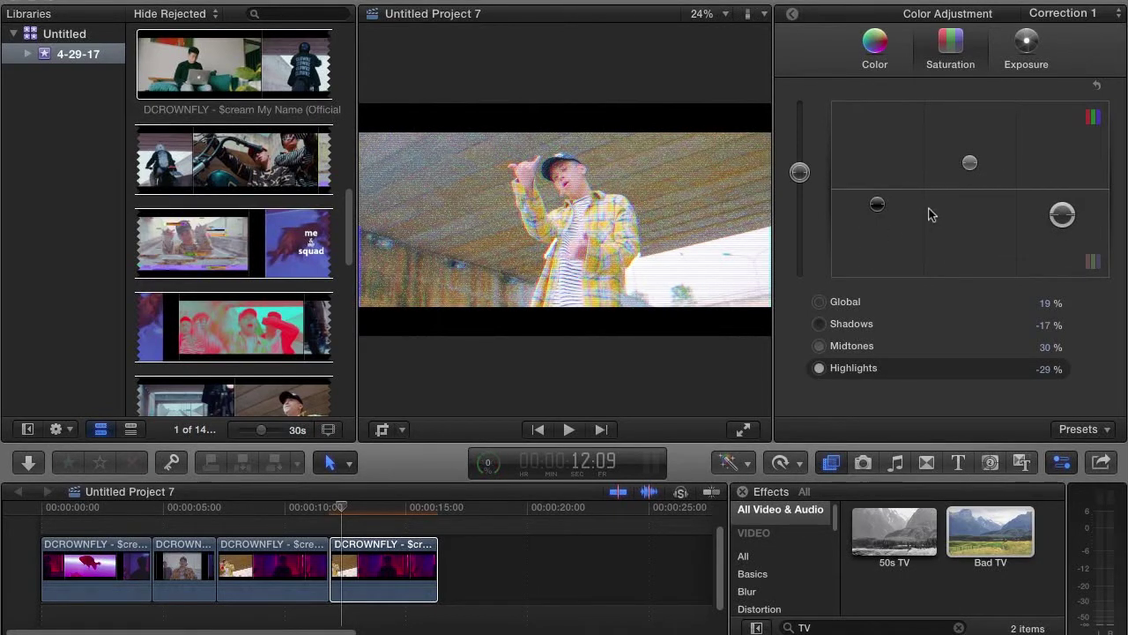
click(1029, 50)
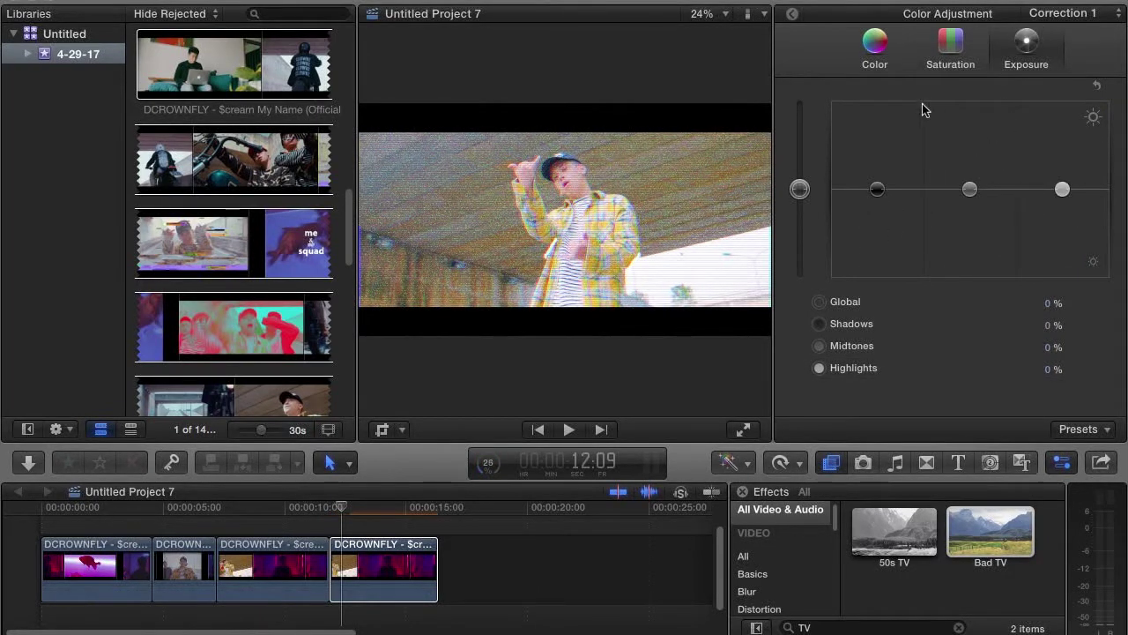
Drag exposure pucks to Global -23%, Shadows 21%, Midtones 14%, Highlights -23%, then preview the clip.
drag(799, 188, 808, 209)
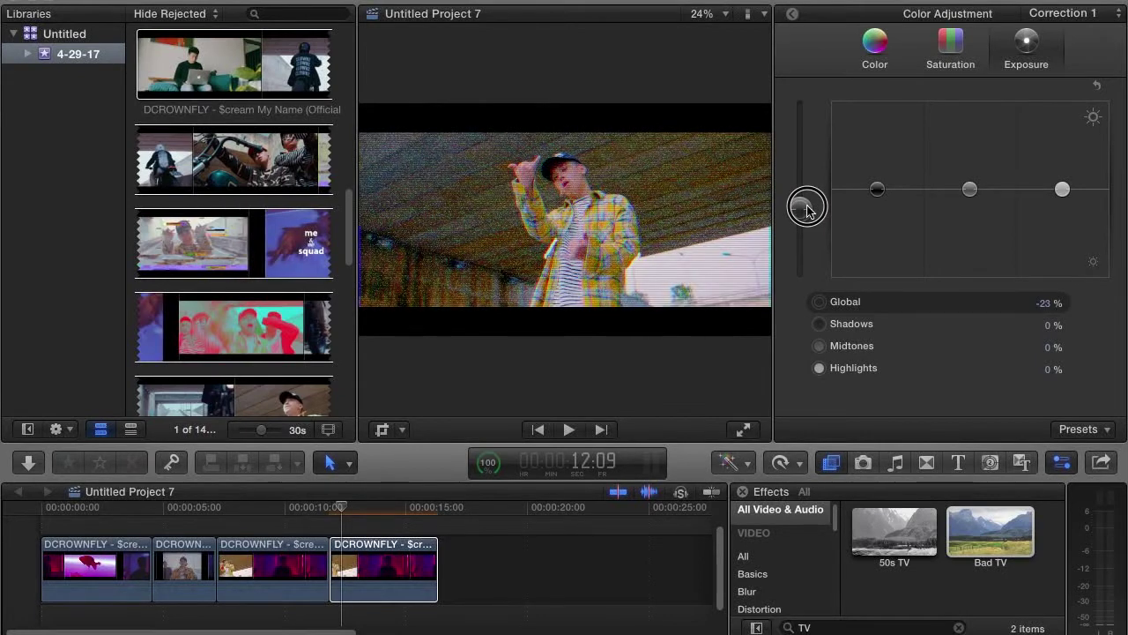
drag(877, 189, 875, 169)
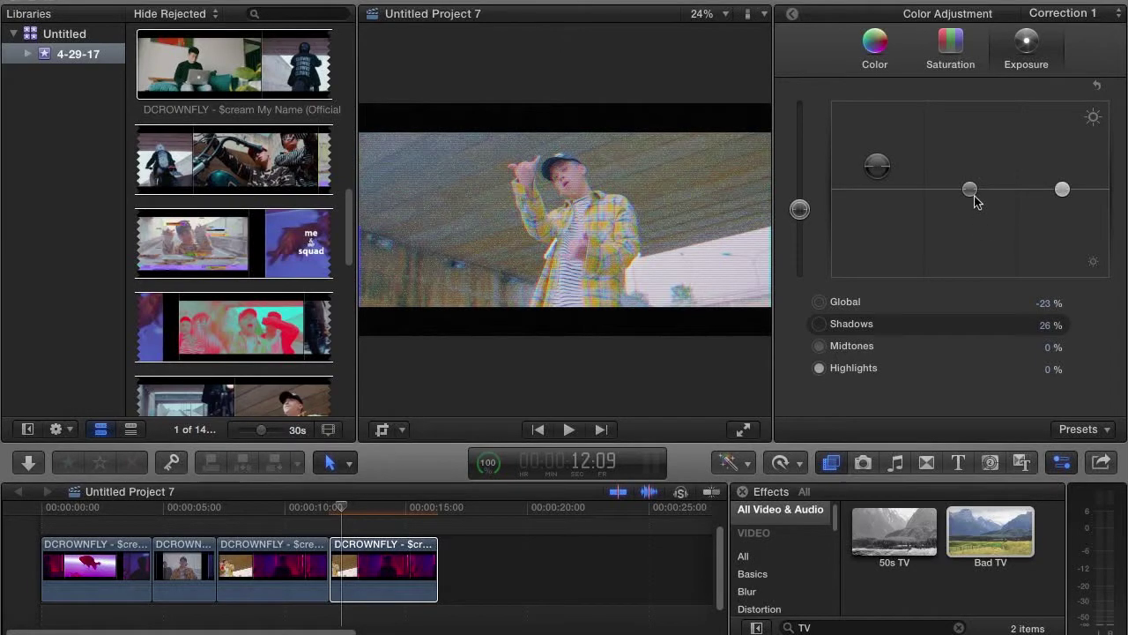
drag(972, 190, 973, 179)
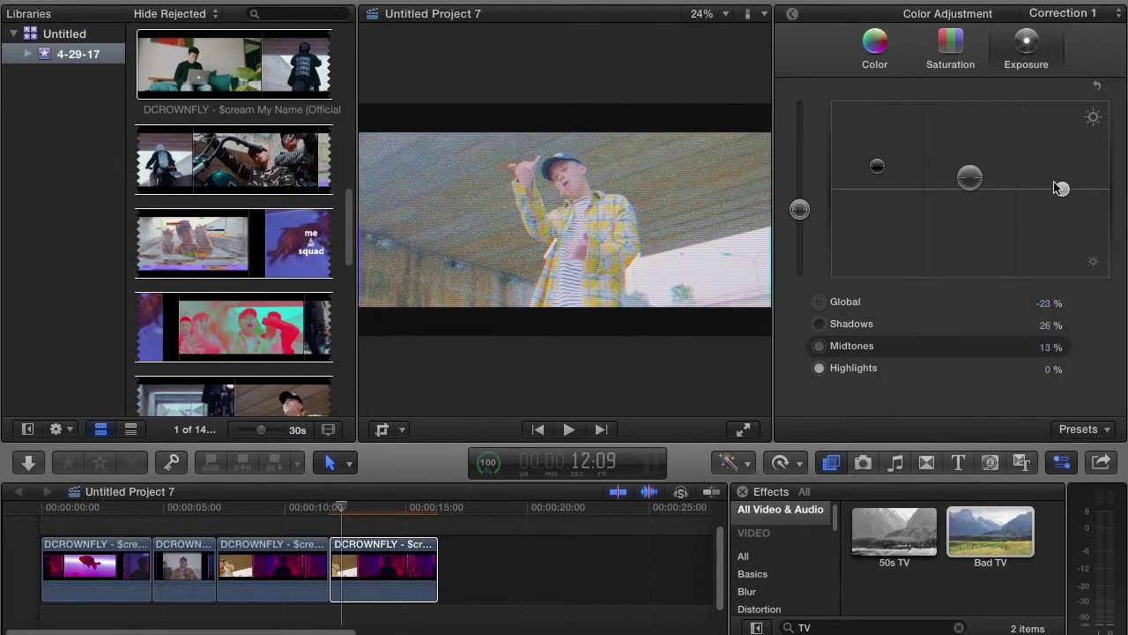
drag(1062, 190, 1065, 207)
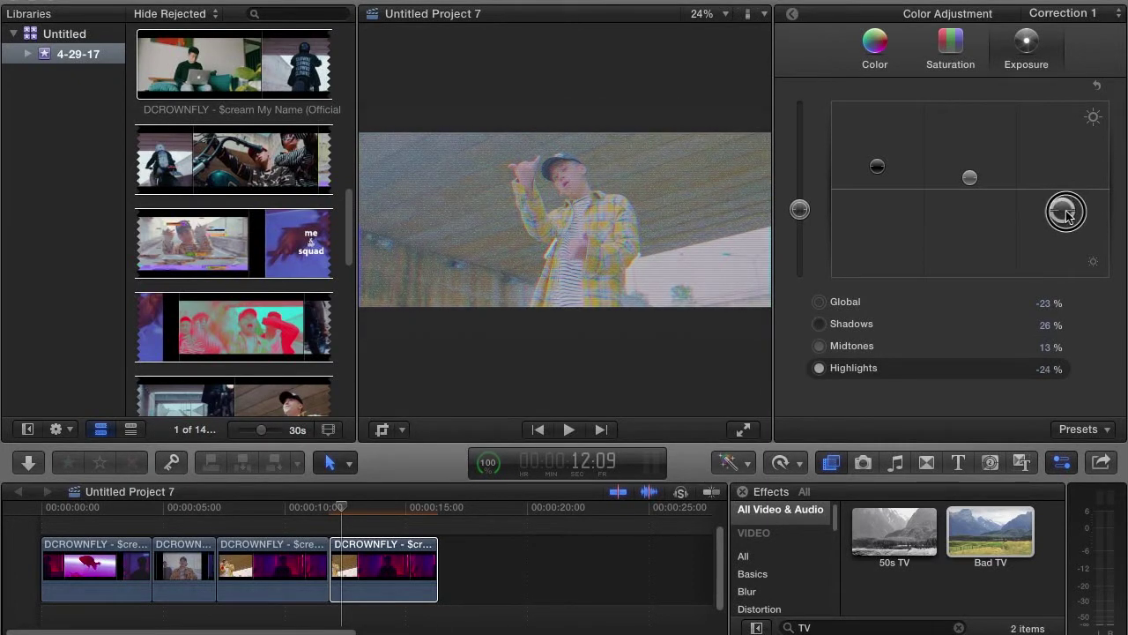
drag(1065, 207, 1063, 209)
drag(877, 165, 877, 170)
drag(969, 177, 976, 183)
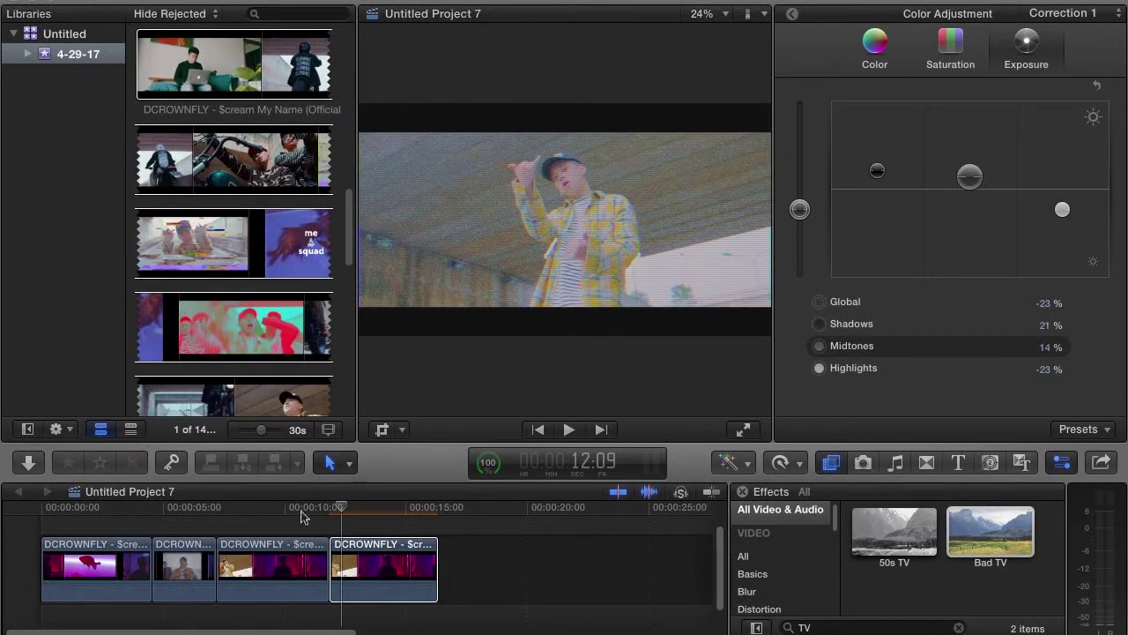
drag(342, 509, 402, 521)
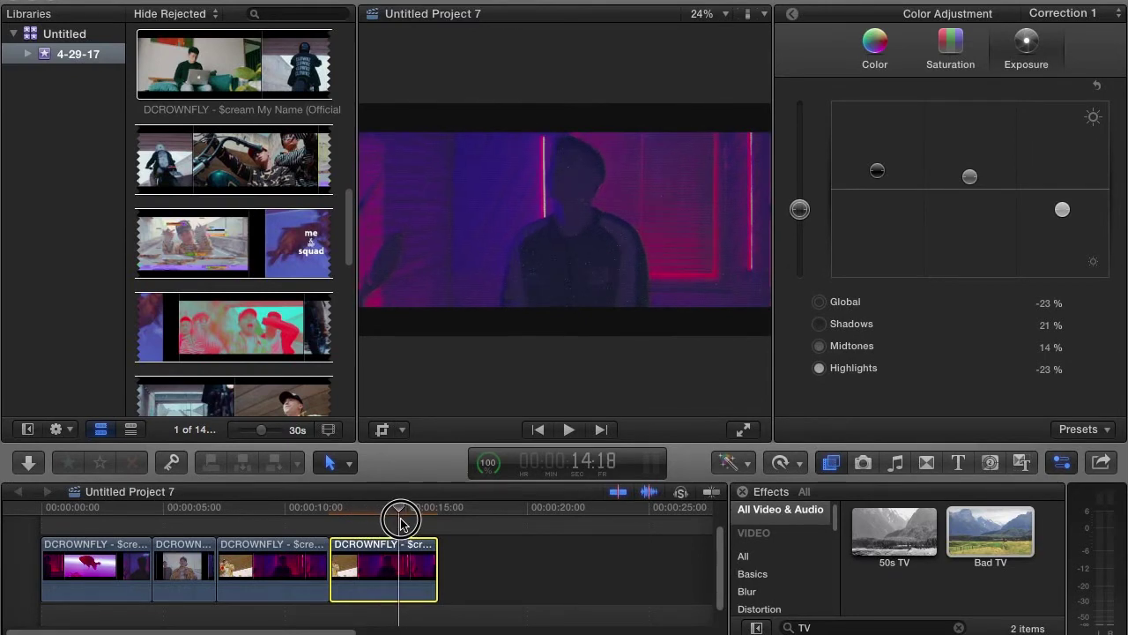
drag(401, 522, 408, 518)
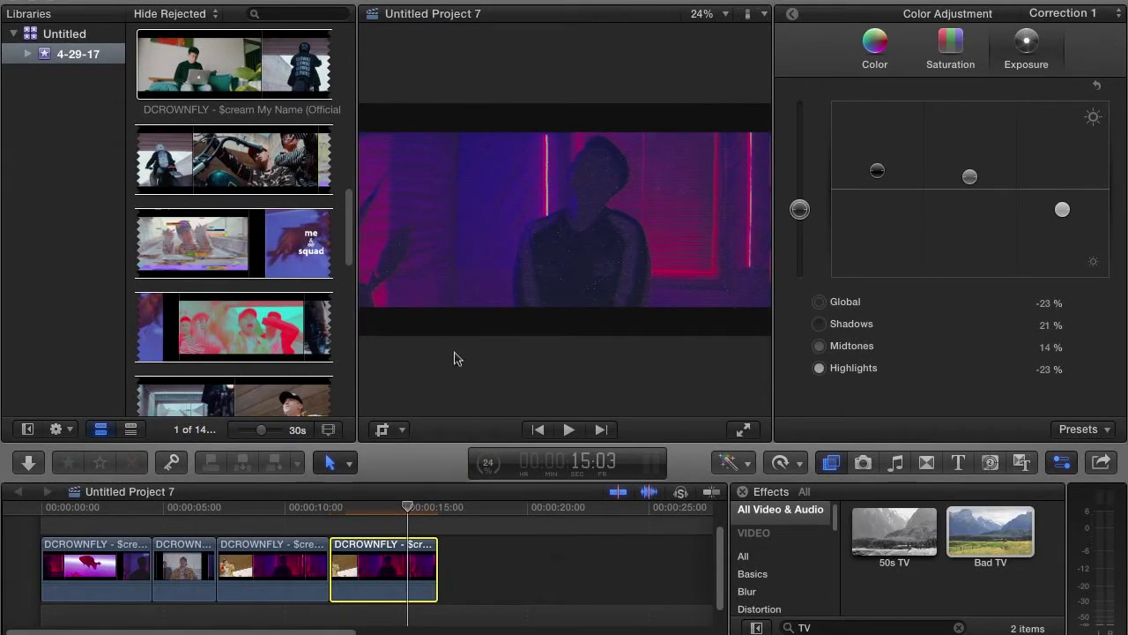
Crop the fourth clip to top 76px, bottom 100px, left 216px and confirm with Done.
click(398, 429)
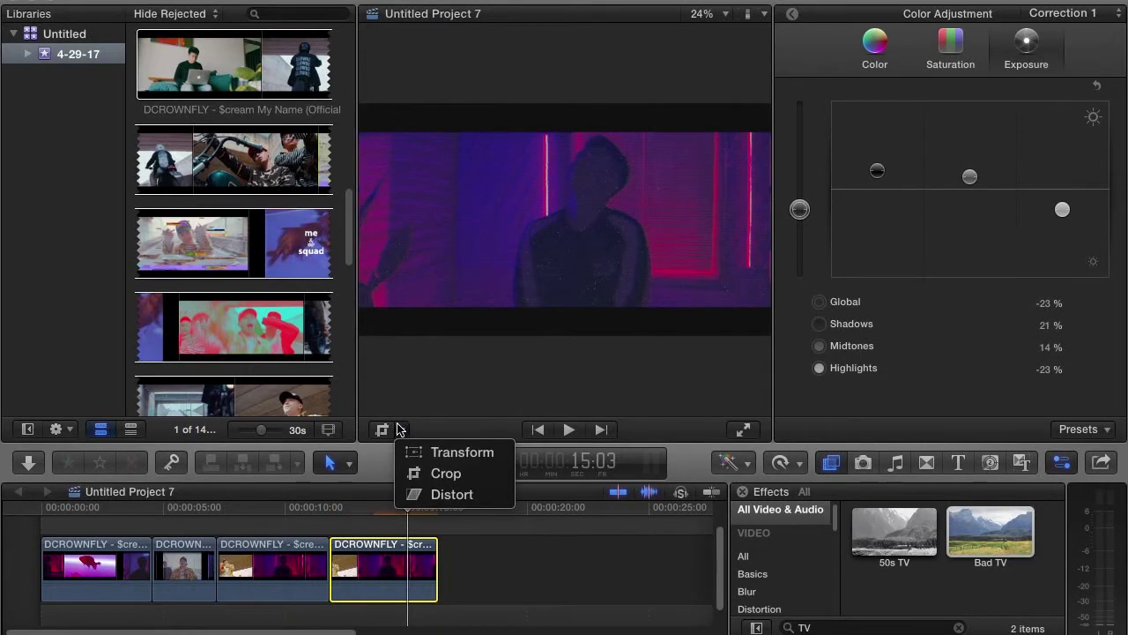
click(414, 466)
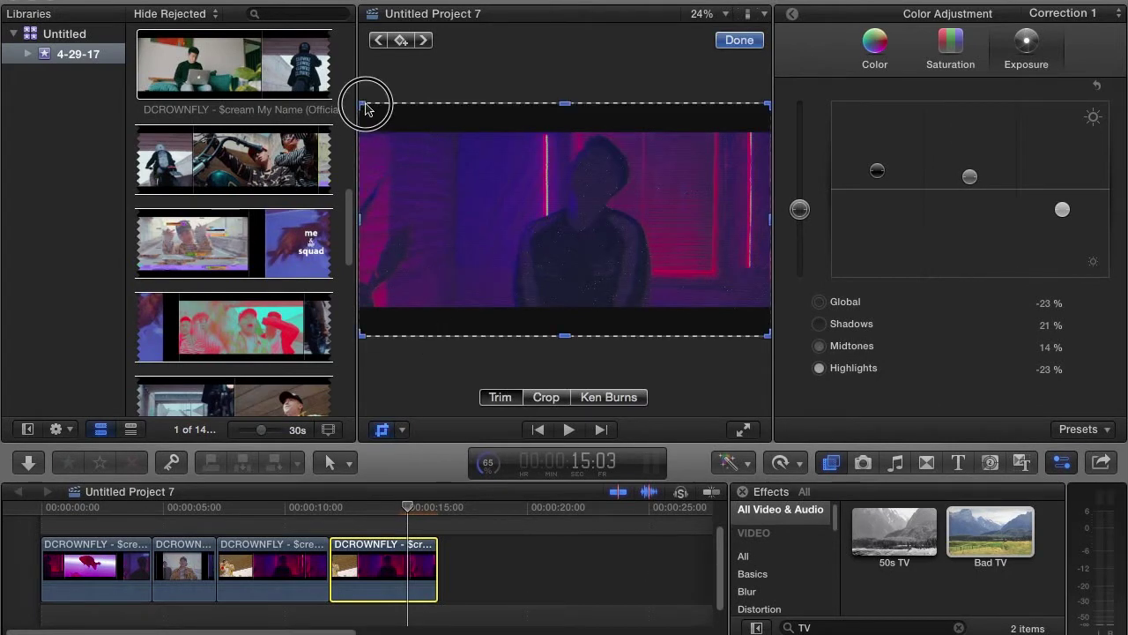
mouse_move(366, 108)
mouse_down()
mouse_move(375, 129)
mouse_move(430, 135)
mouse_up()
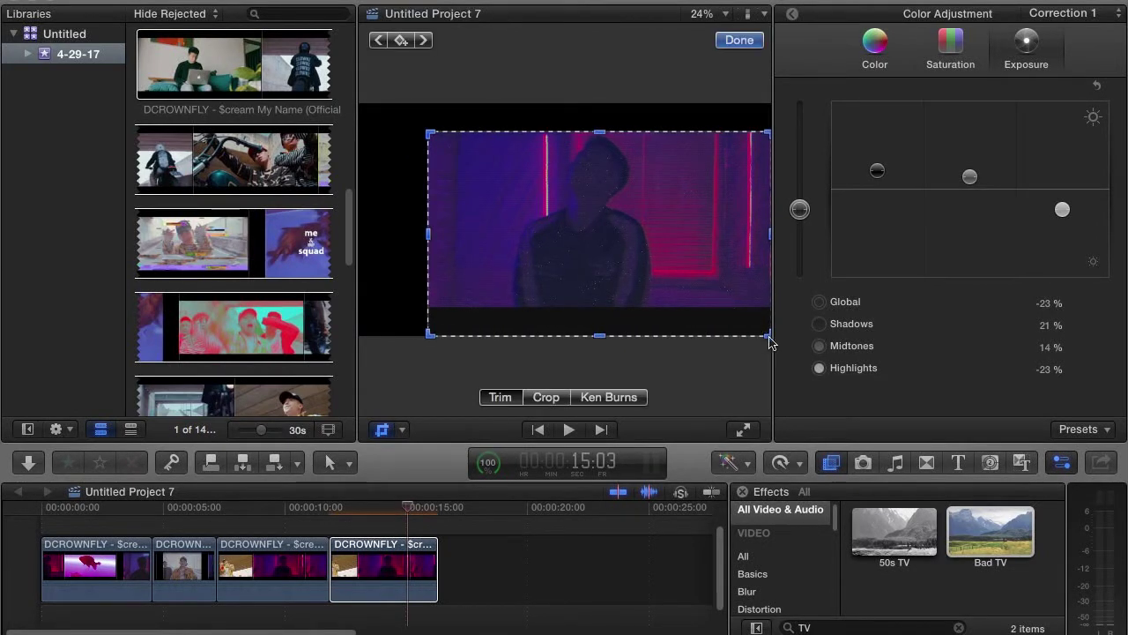
drag(769, 342, 686, 316)
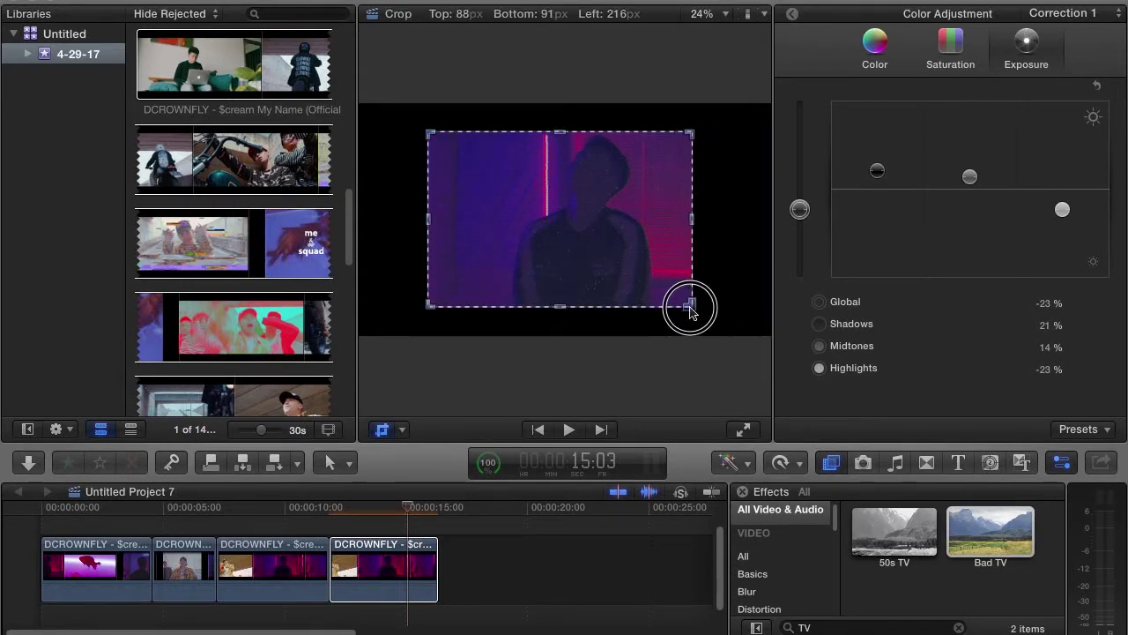
drag(684, 311, 684, 308)
drag(432, 201, 432, 203)
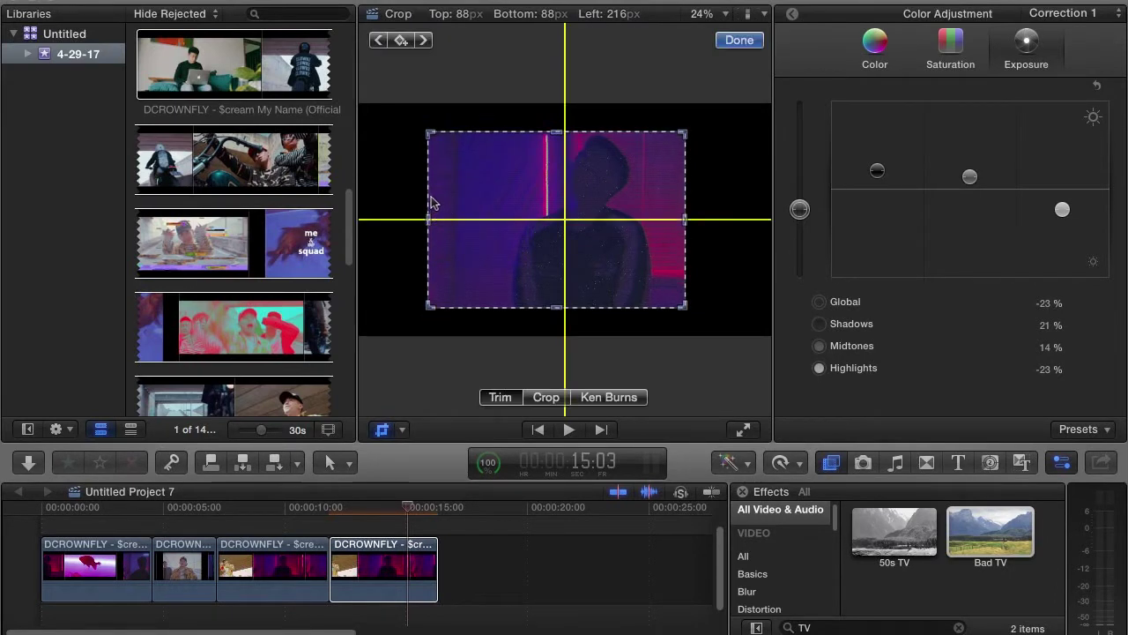
click(741, 41)
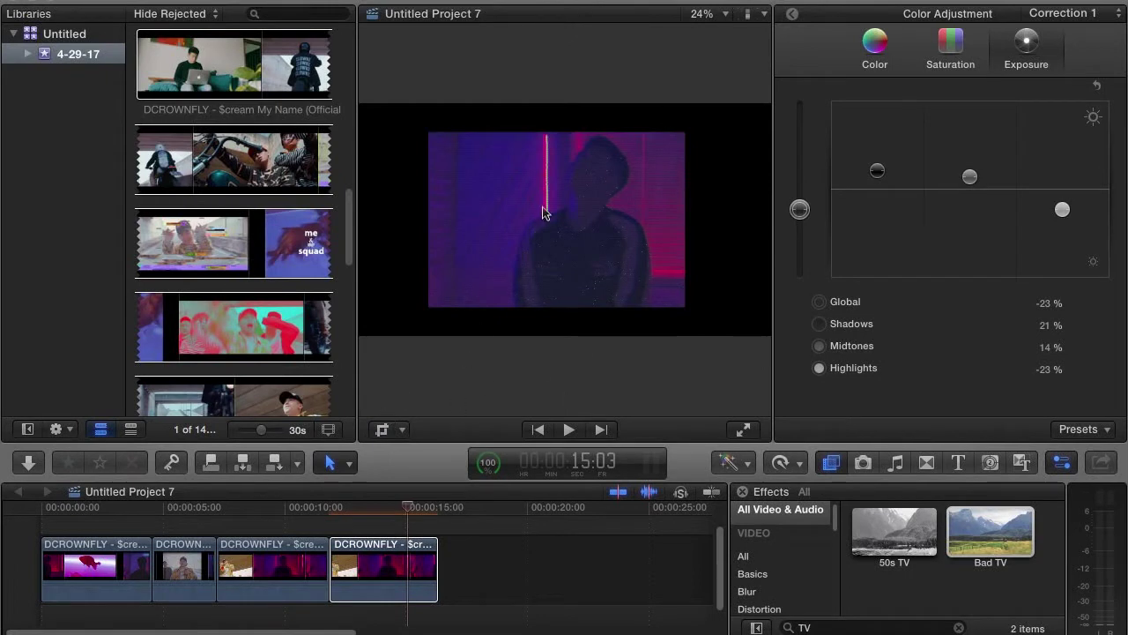
Skim the sequence to review the cropped fourth clip and the earlier clips.
mouse_move(407, 507)
mouse_down()
mouse_move(234, 505)
mouse_move(336, 516)
mouse_move(150, 531)
mouse_move(401, 534)
mouse_up()
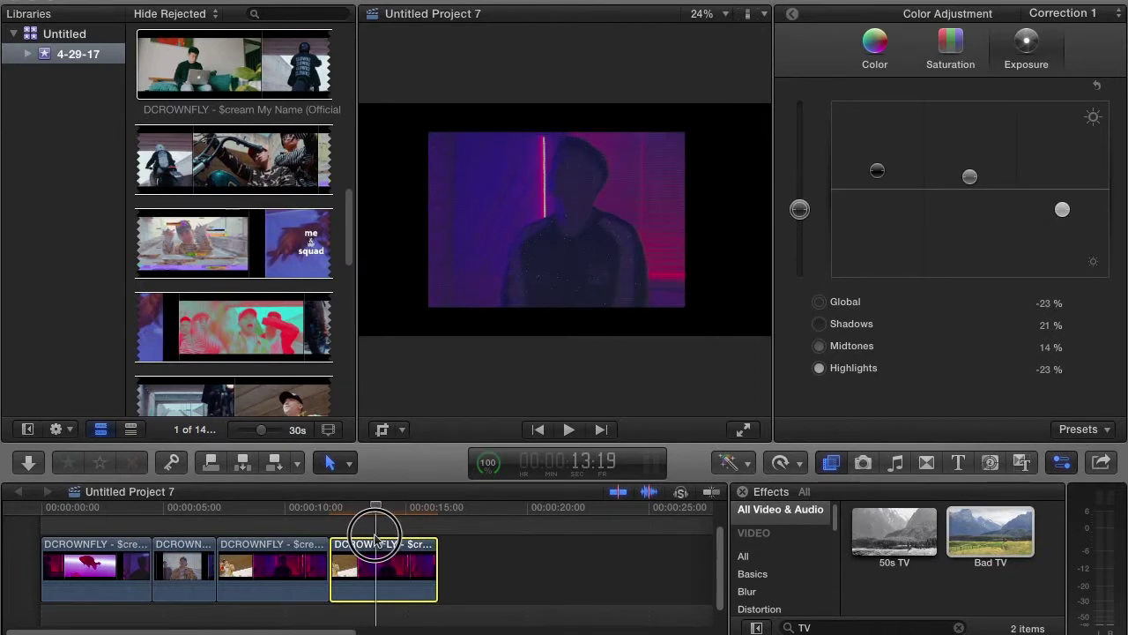
drag(136, 575, 363, 565)
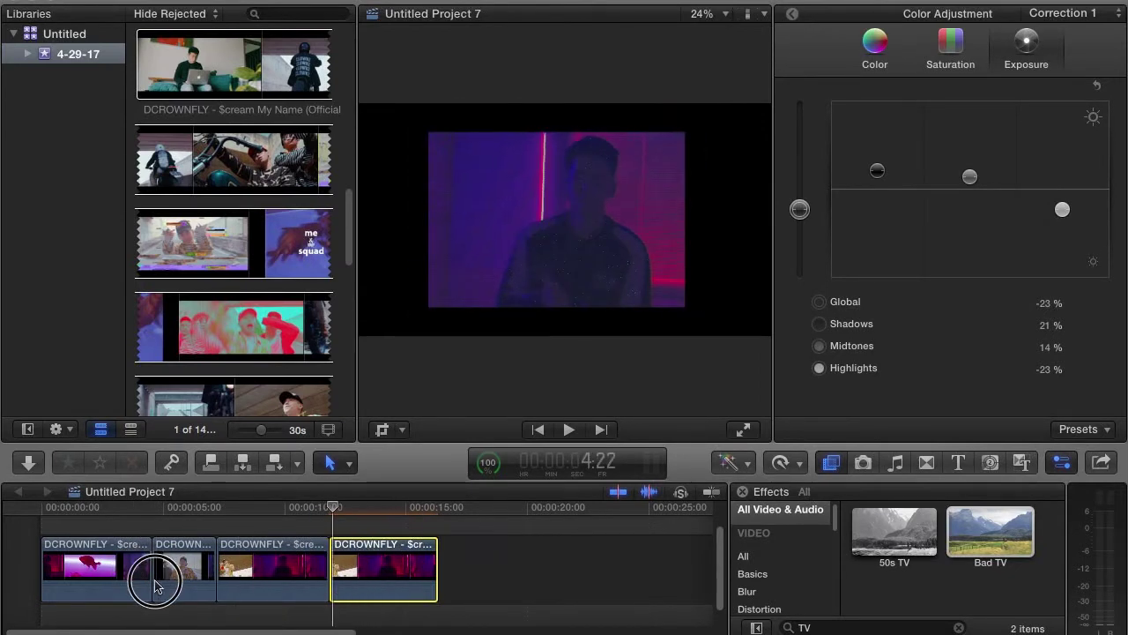
mouse_move(155, 587)
mouse_down()
mouse_move(130, 586)
mouse_move(353, 571)
mouse_up()
right_click(353, 571)
click(381, 365)
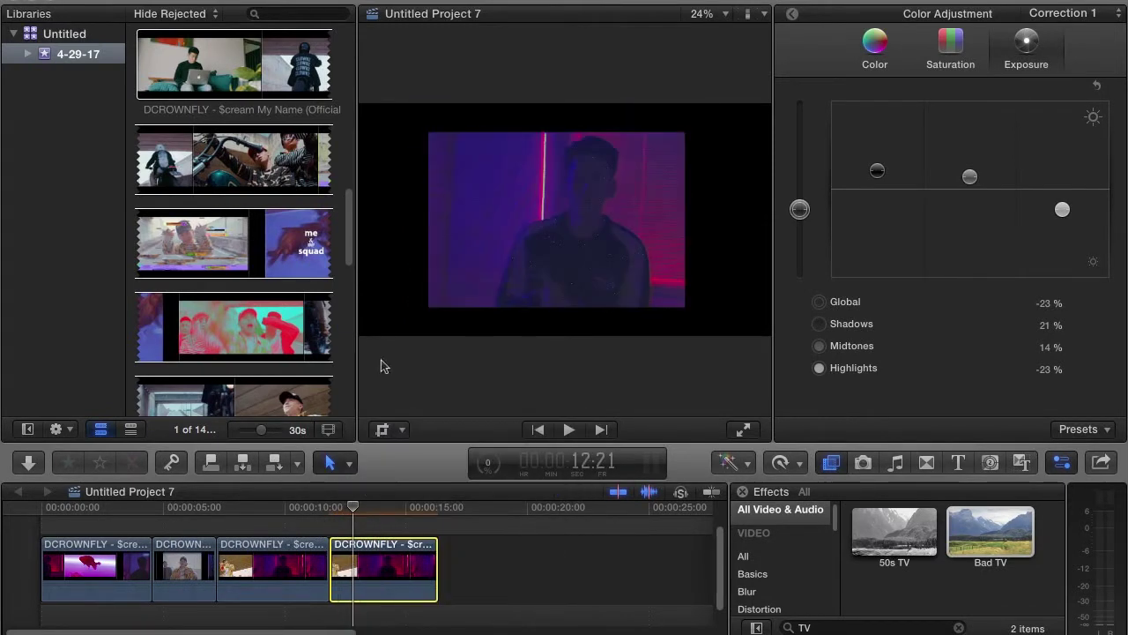
Preview the last clip, then select the third clip to view its exposure (Global -24%, Highlights -40%).
click(374, 516)
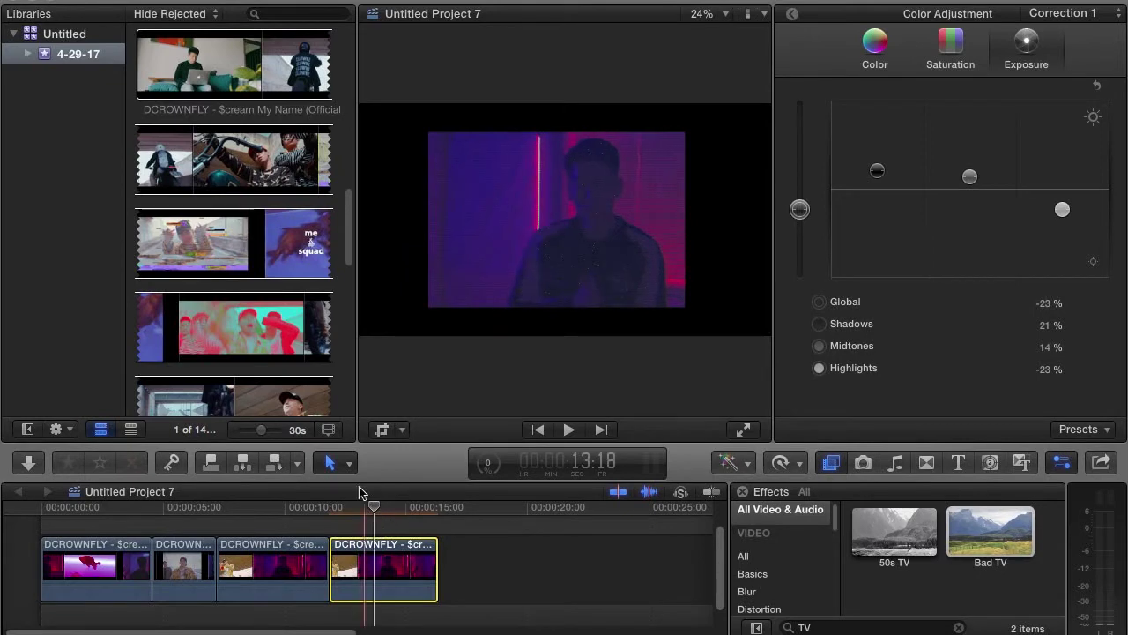
click(388, 514)
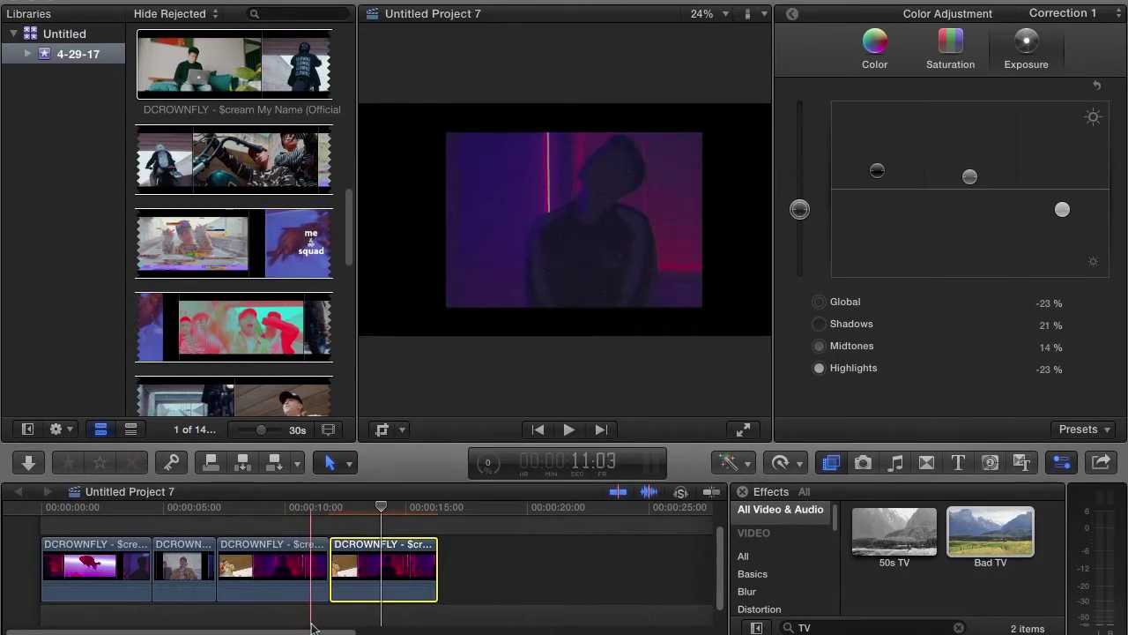
mouse_move(312, 623)
mouse_down()
mouse_move(215, 561)
mouse_move(284, 521)
mouse_up()
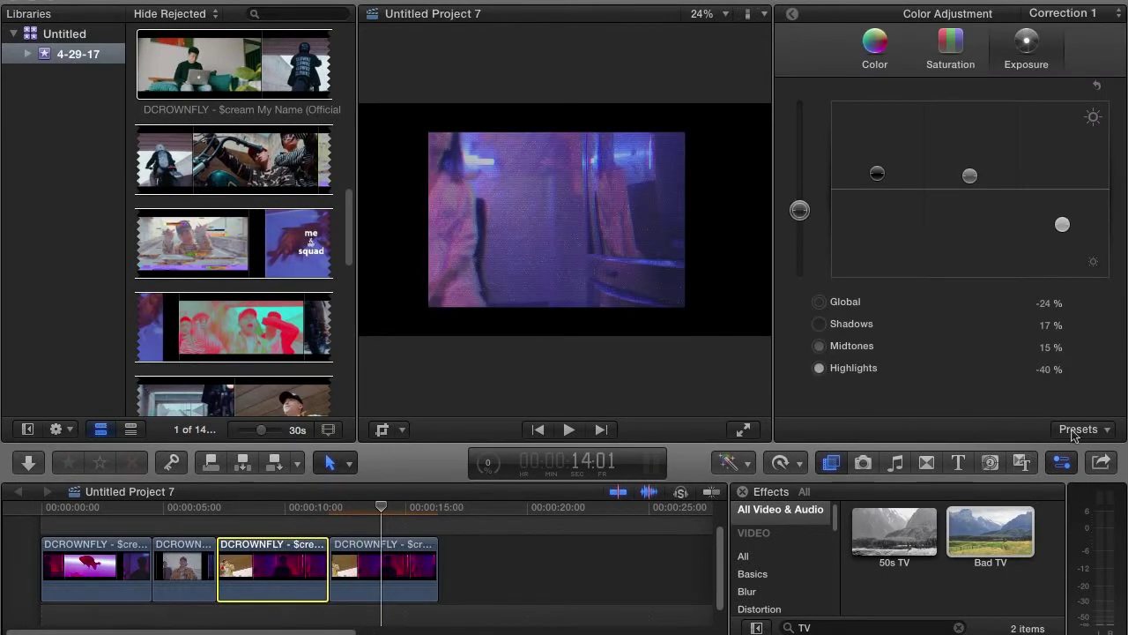
Review the Apple Devices 720p export, trying 960 x 540 then 854 x 480, and cancel it.
click(1103, 467)
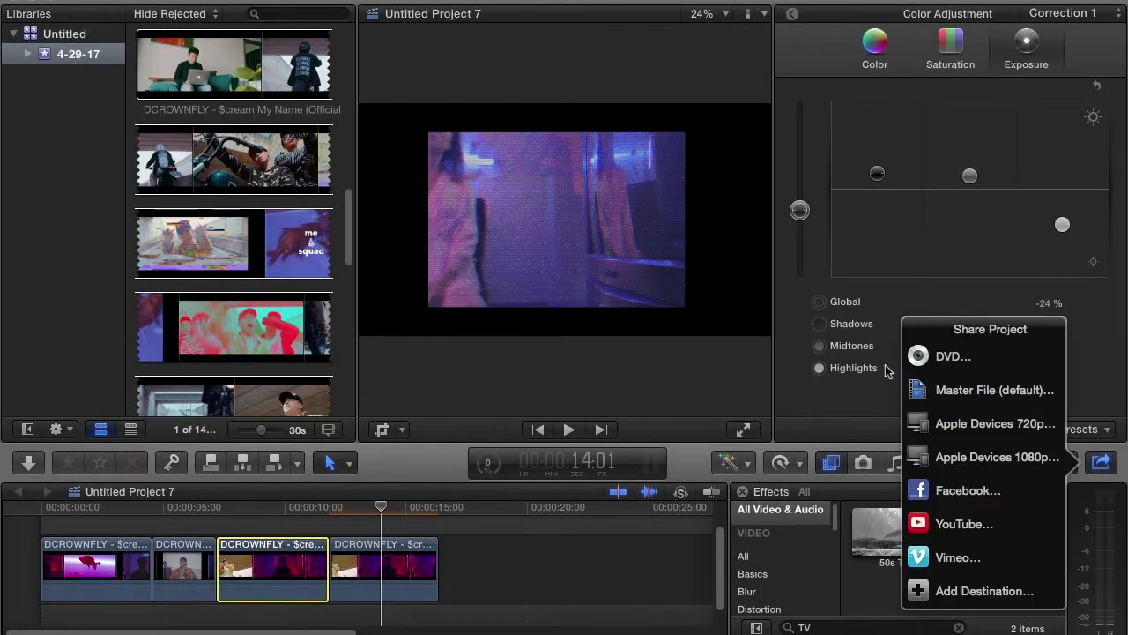
click(960, 424)
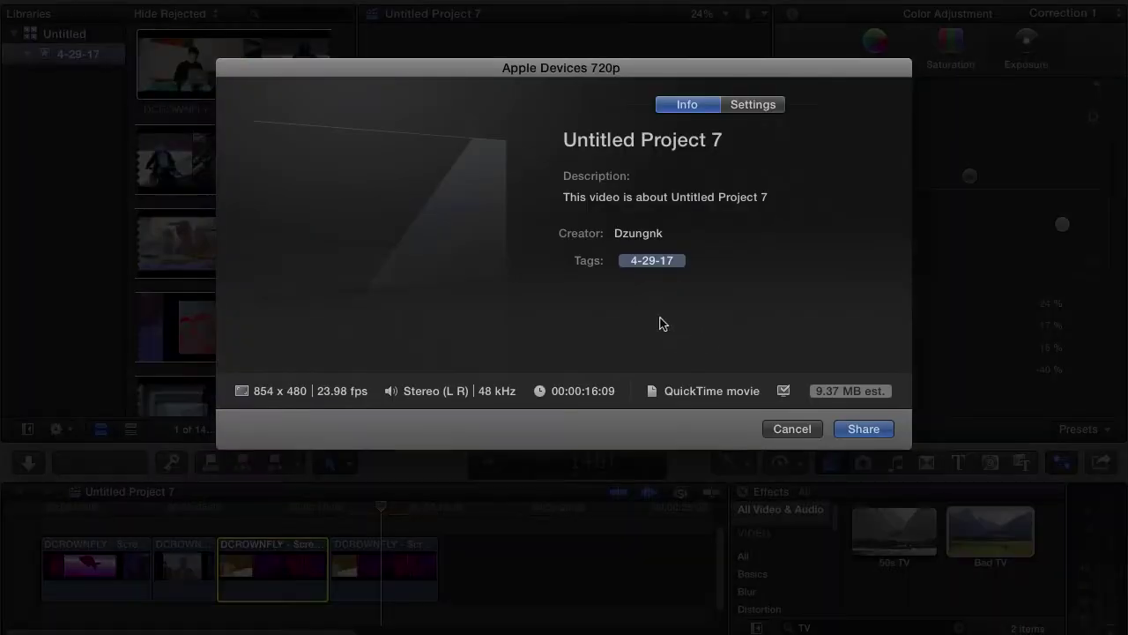
click(756, 106)
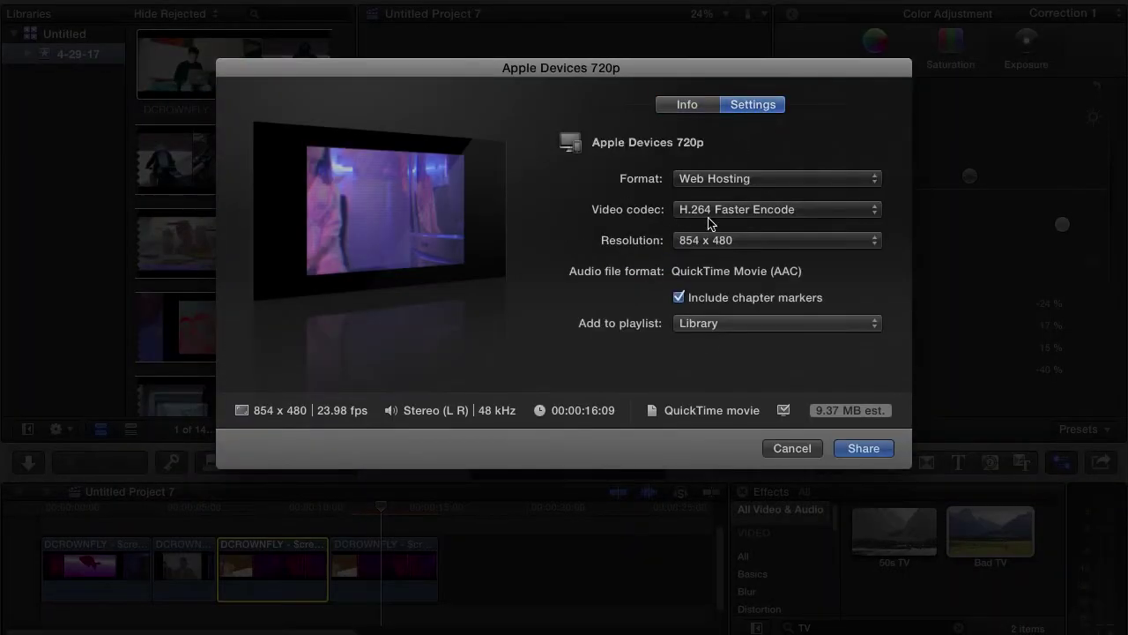
click(745, 241)
click(745, 242)
click(746, 241)
click(746, 256)
click(721, 245)
click(716, 222)
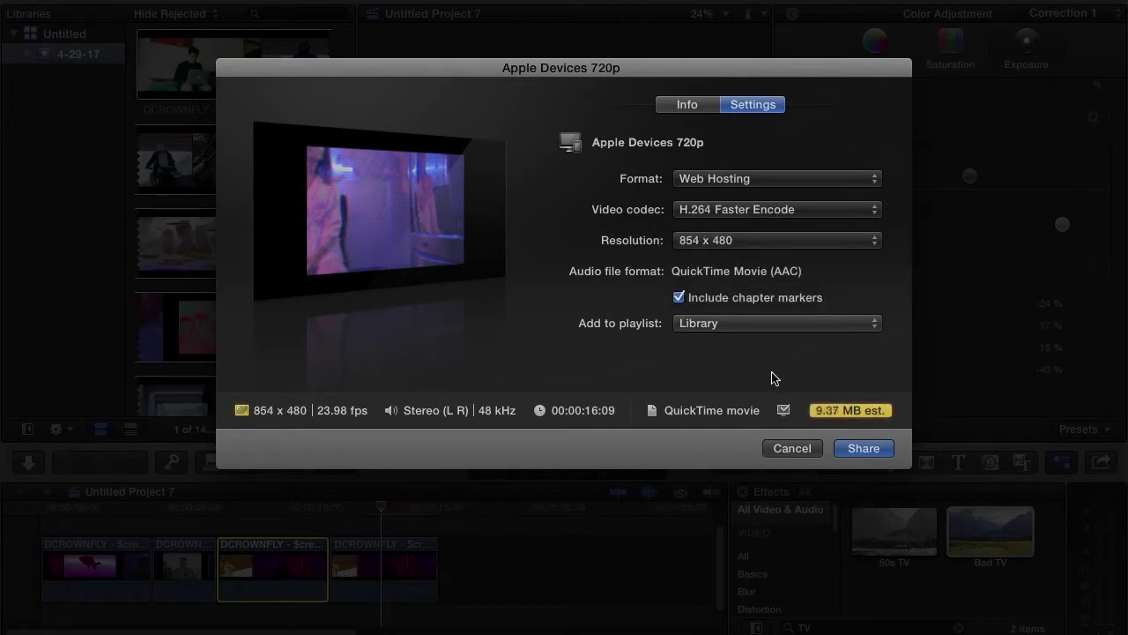
click(717, 181)
click(786, 417)
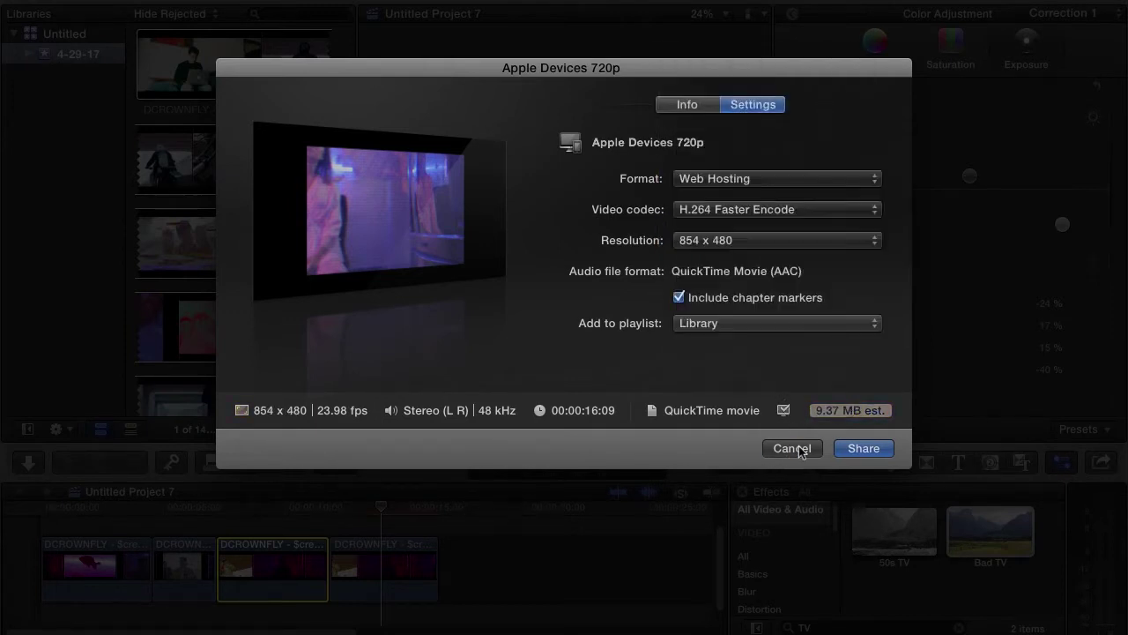
click(798, 449)
Survey the open windows in Mission Control and minimize the browser to reveal the desktop.
key(ctrl+Up)
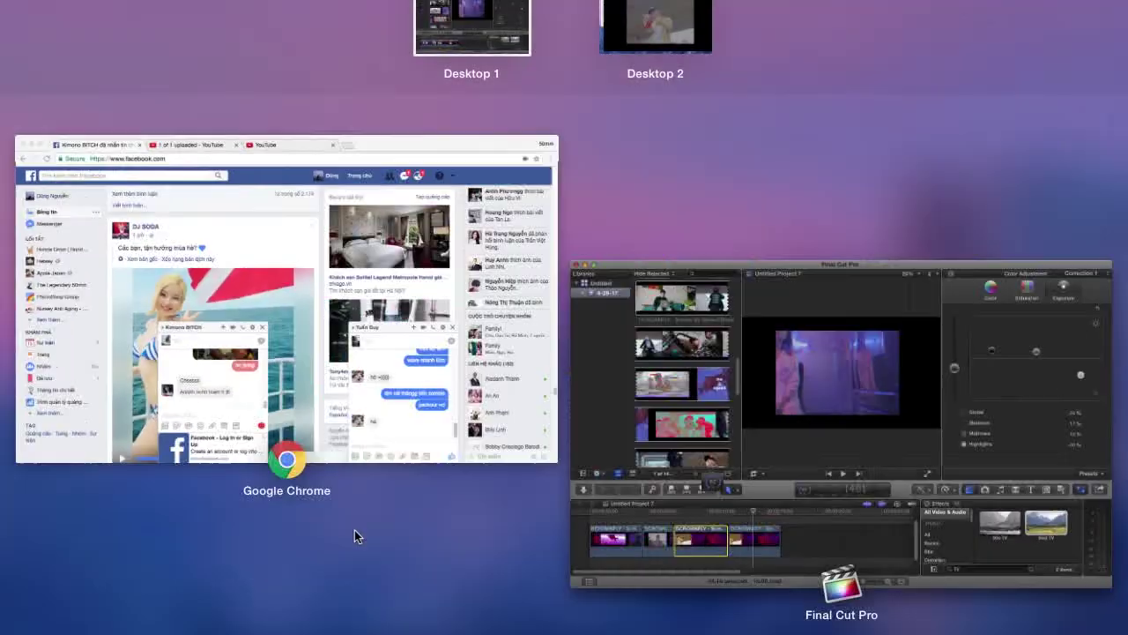
click(176, 100)
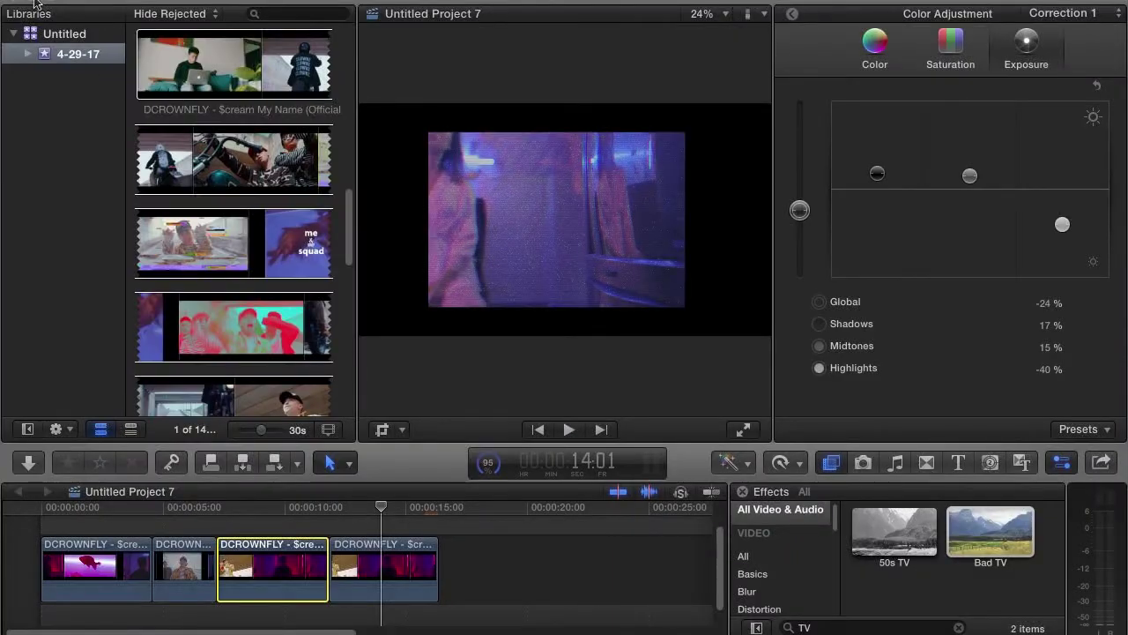
key(ctrl+Left)
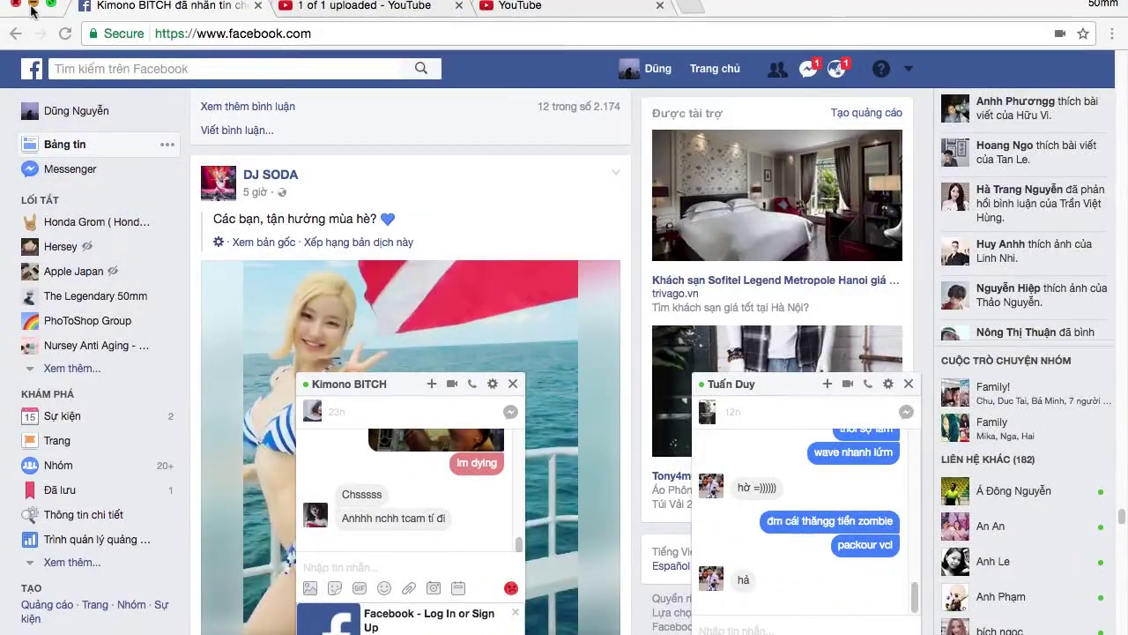
click(33, 6)
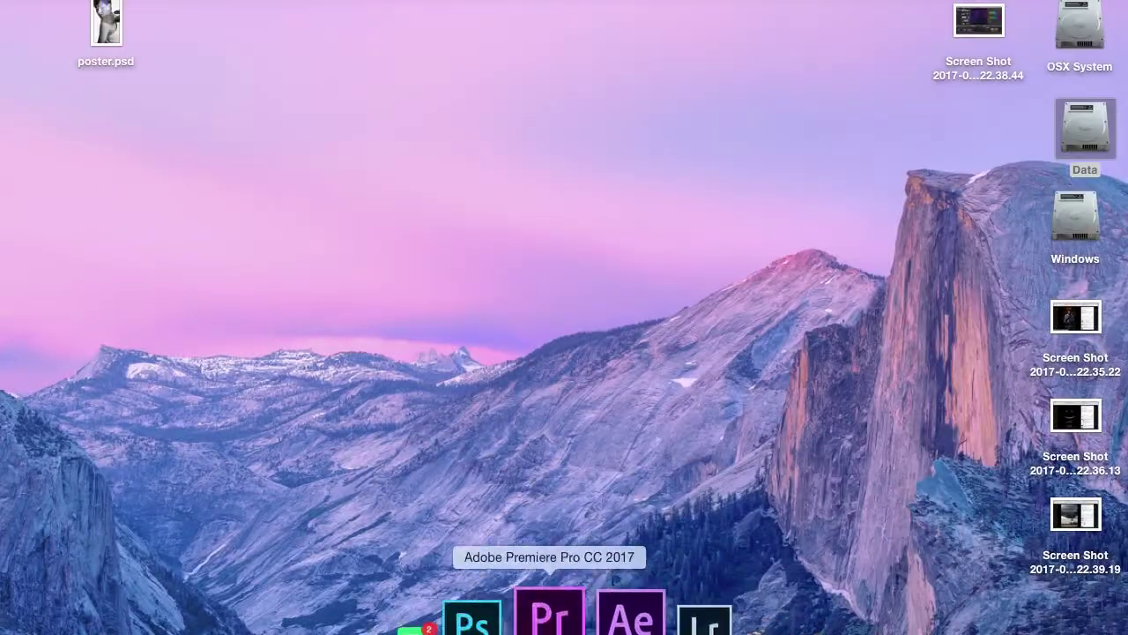
Scroll up on the 'VHS demo' YouTube video page in Safari.
scroll(263, 377, up, 5)
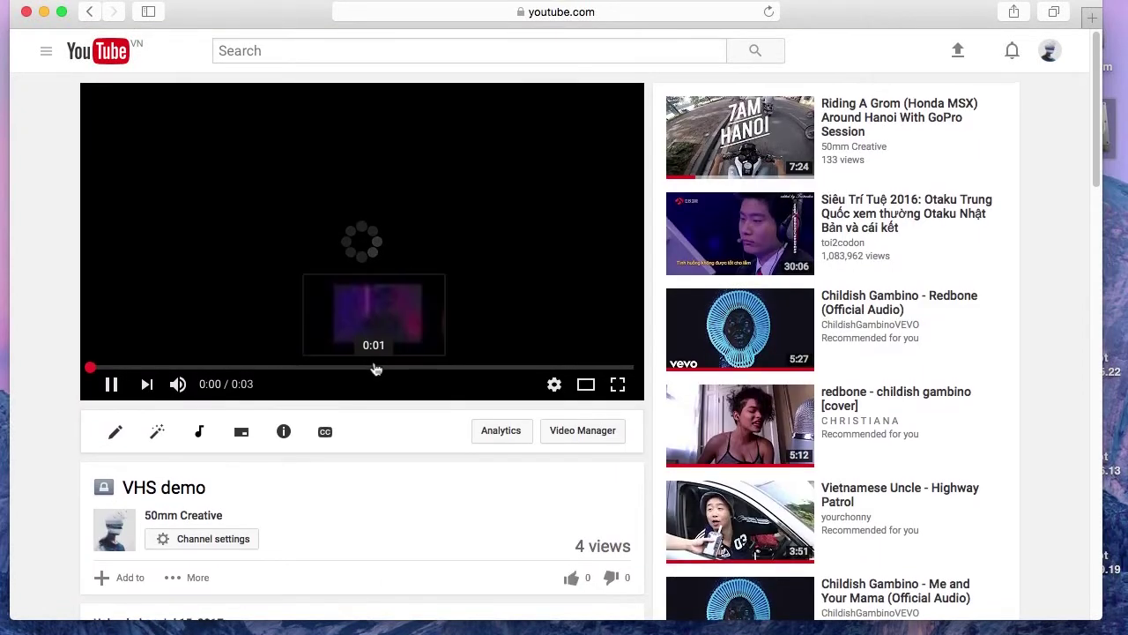
Restart the VHS demo in theater mode, switch quality to 480p, and go full screen.
click(590, 392)
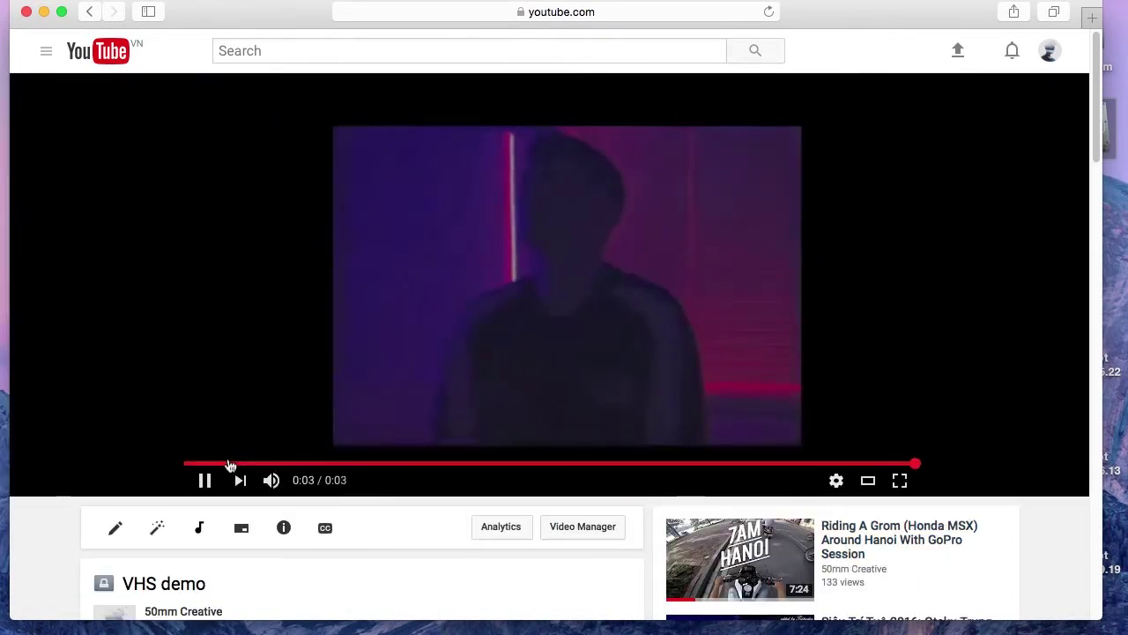
click(228, 464)
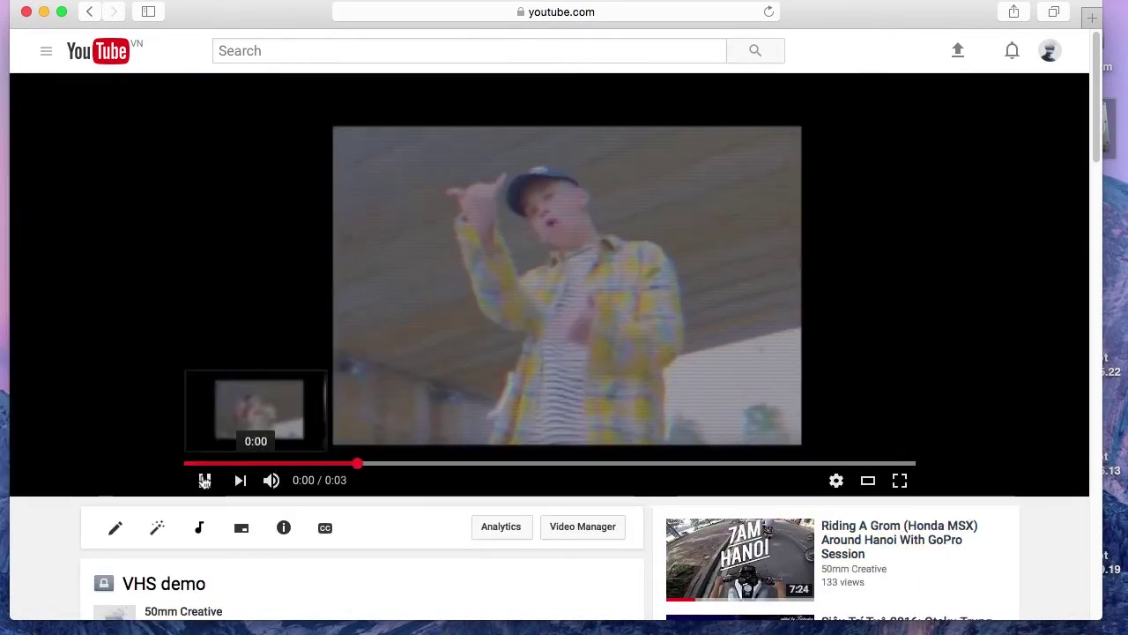
click(837, 485)
click(855, 432)
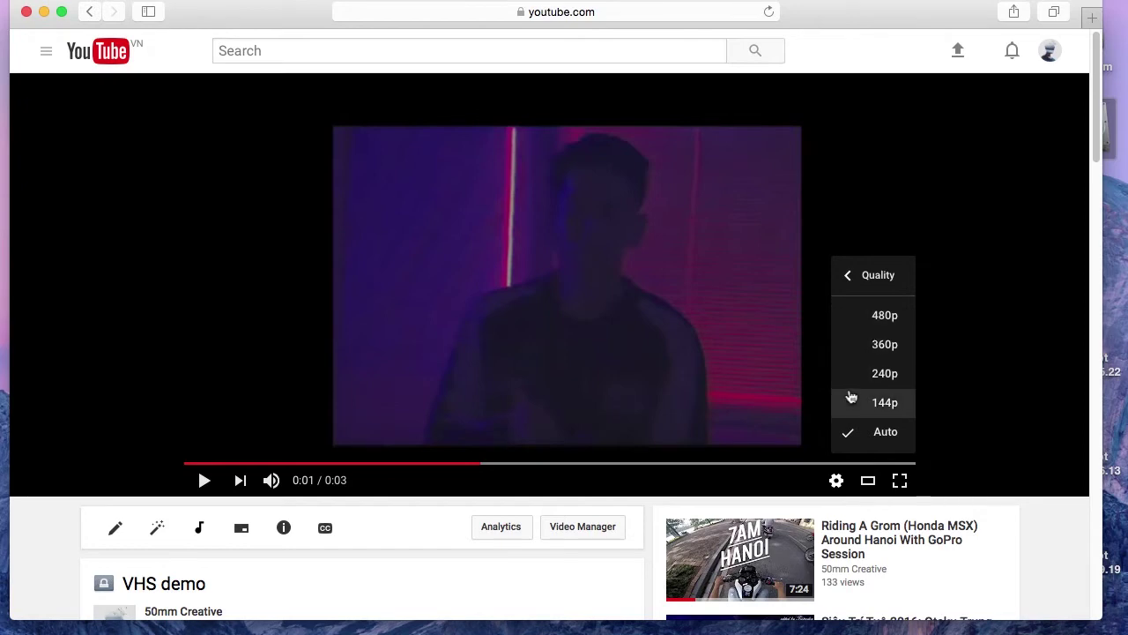
click(862, 330)
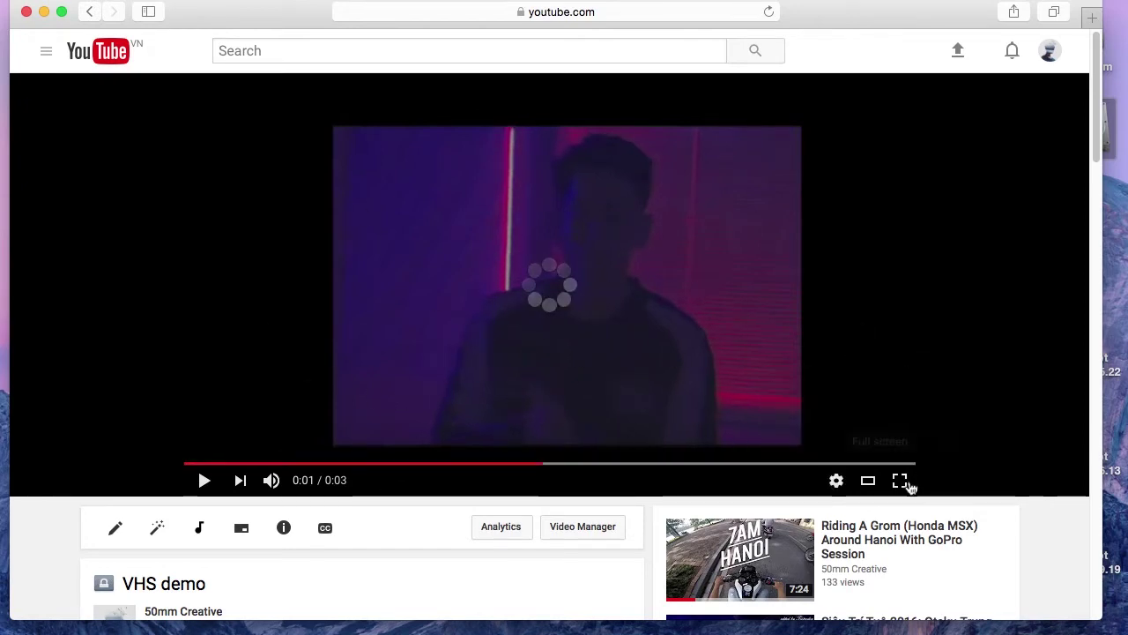
click(900, 482)
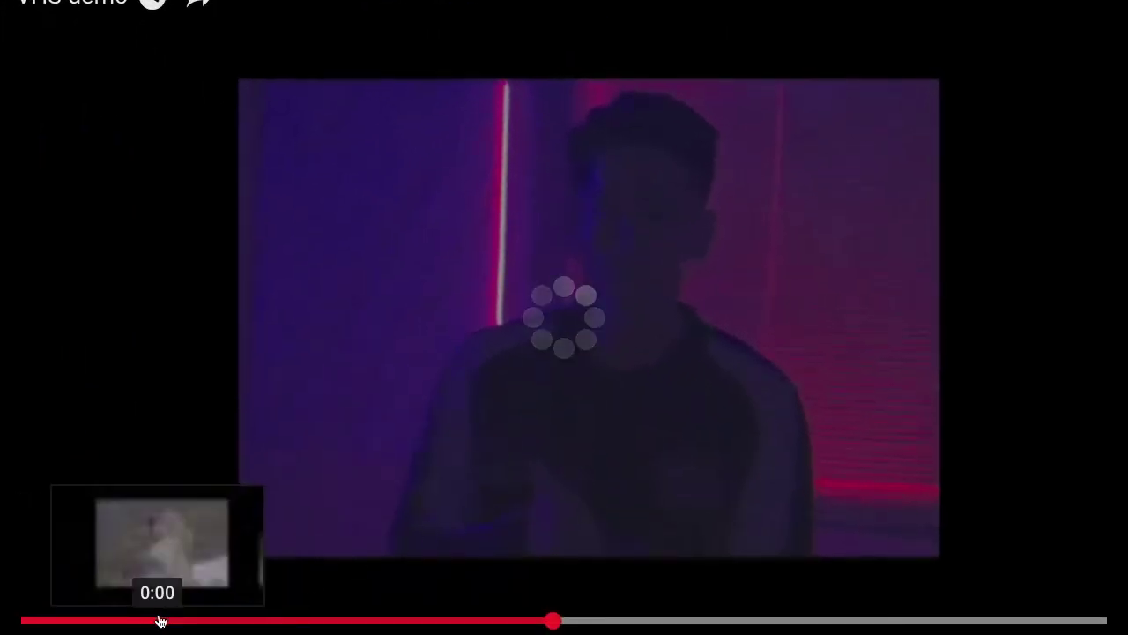
Skip through the VHS demo from near the start using the L key.
click(161, 619)
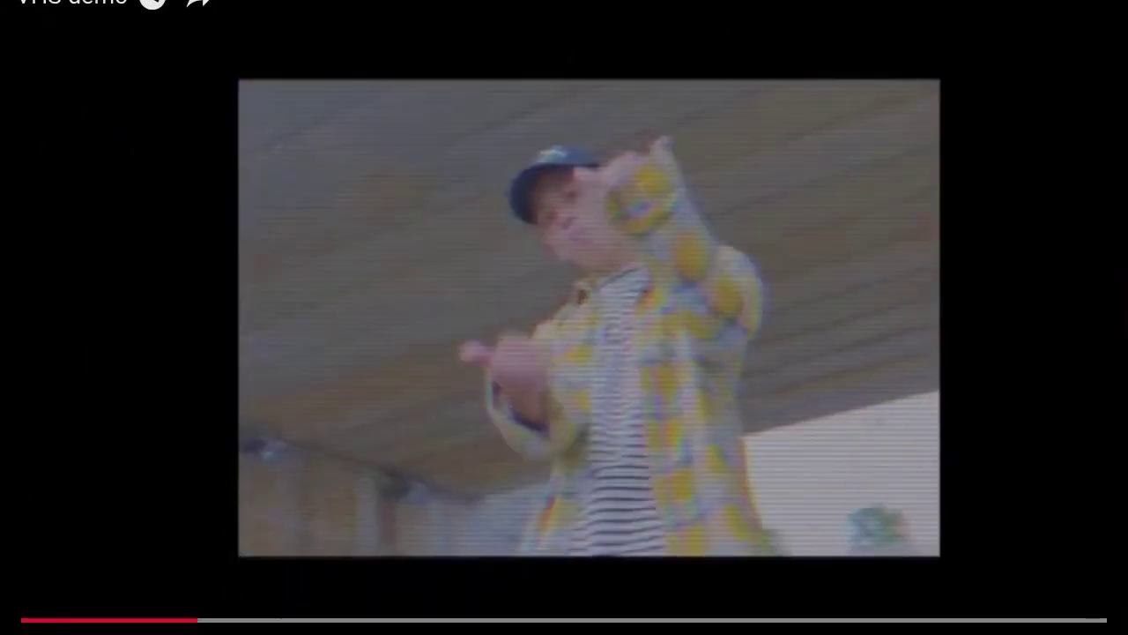
key(l)
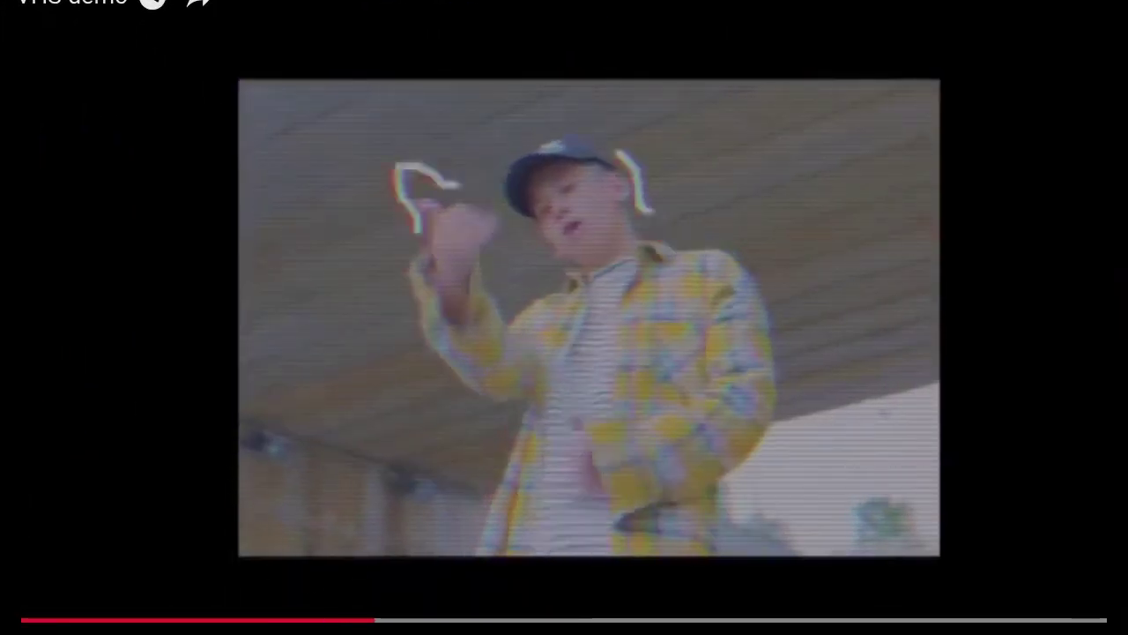
key(l)
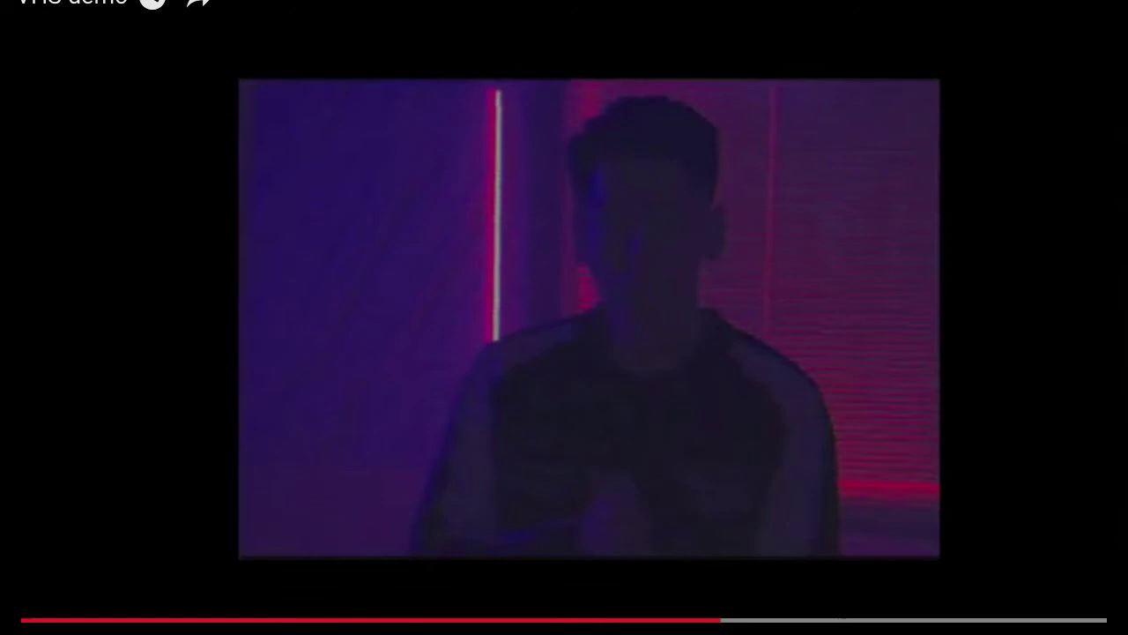
key(l)
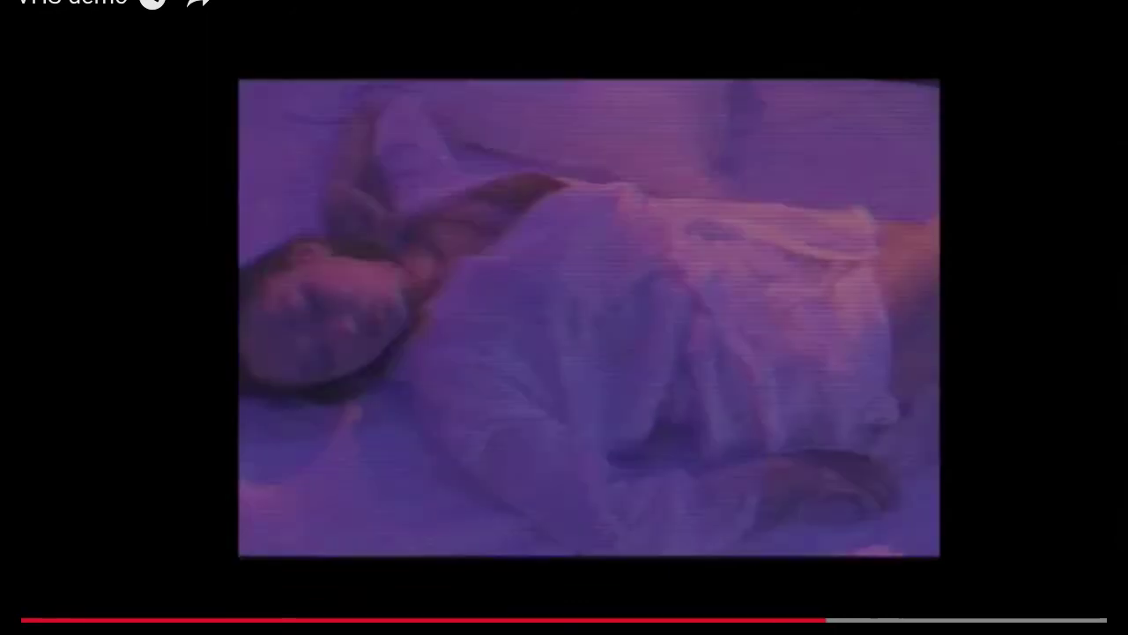
key(l)
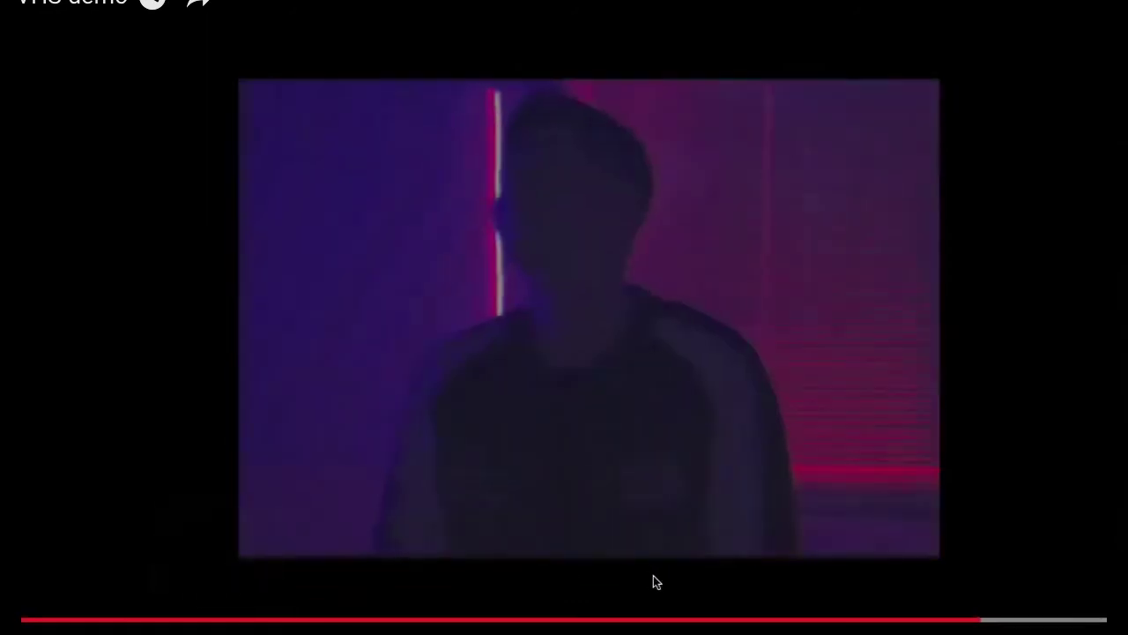
Scrub the progress bar around the glitchy bedroom scene, then exit full screen.
click(746, 620)
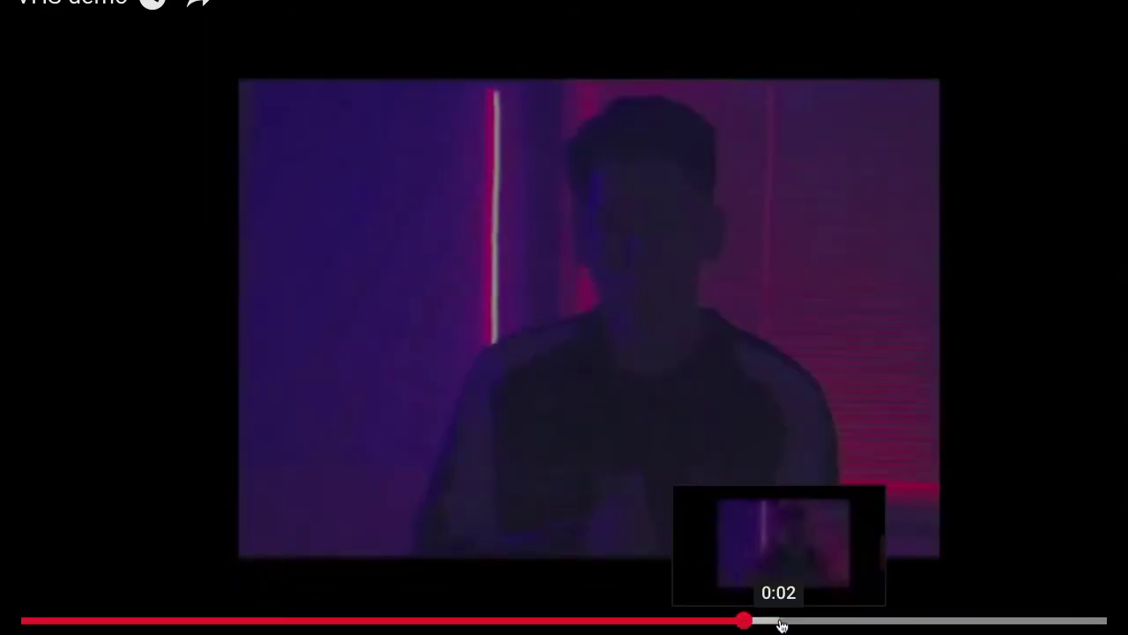
click(831, 624)
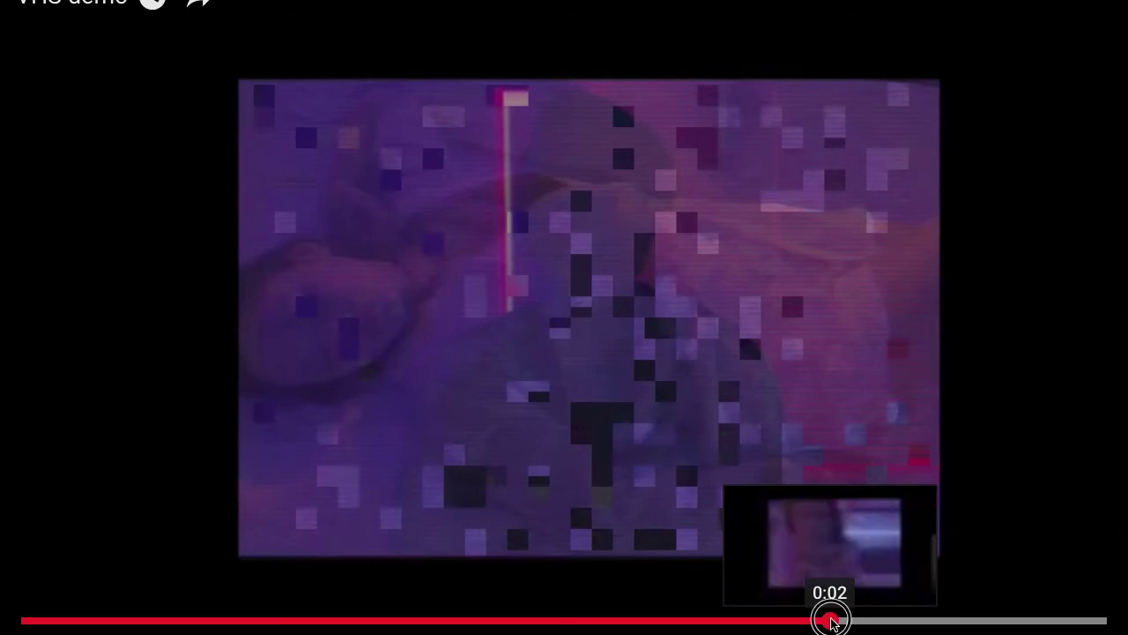
drag(831, 624, 833, 621)
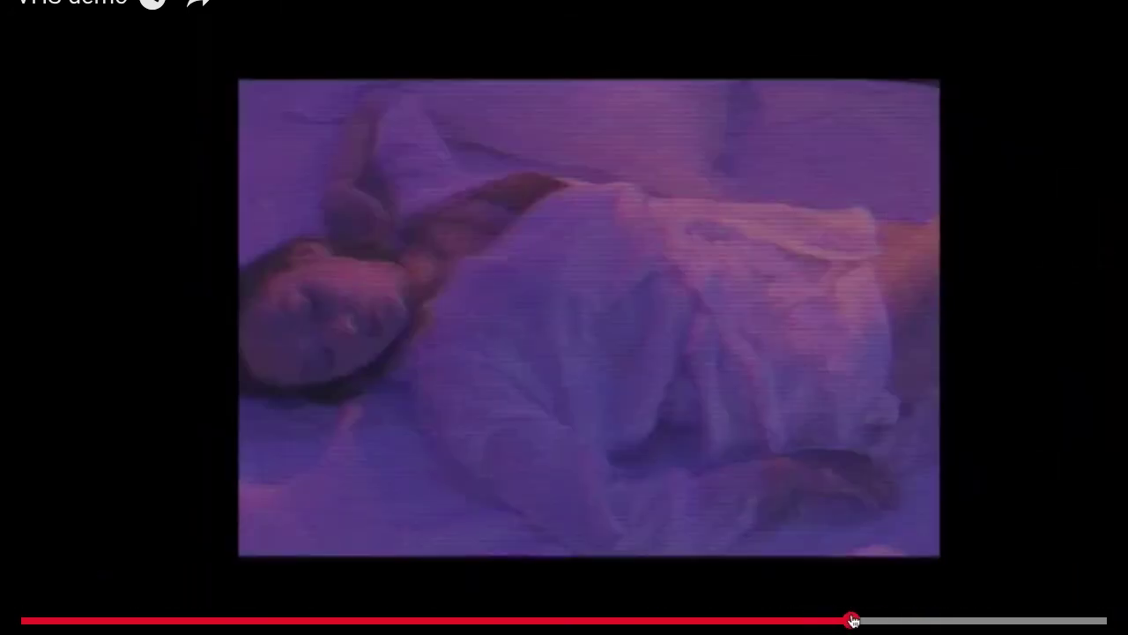
click(872, 621)
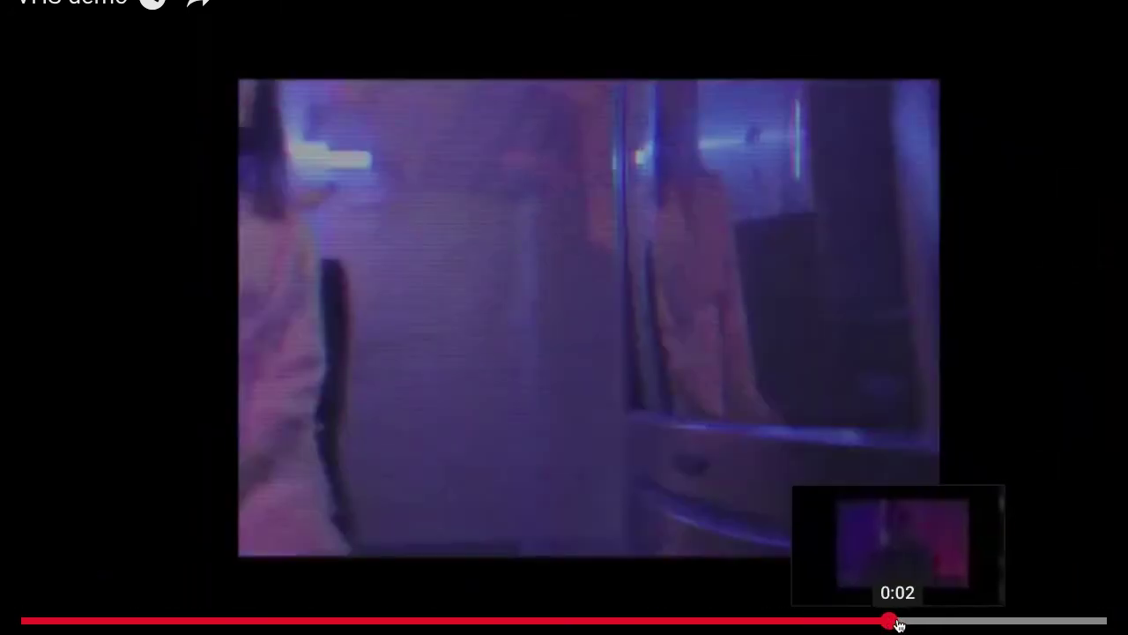
click(866, 623)
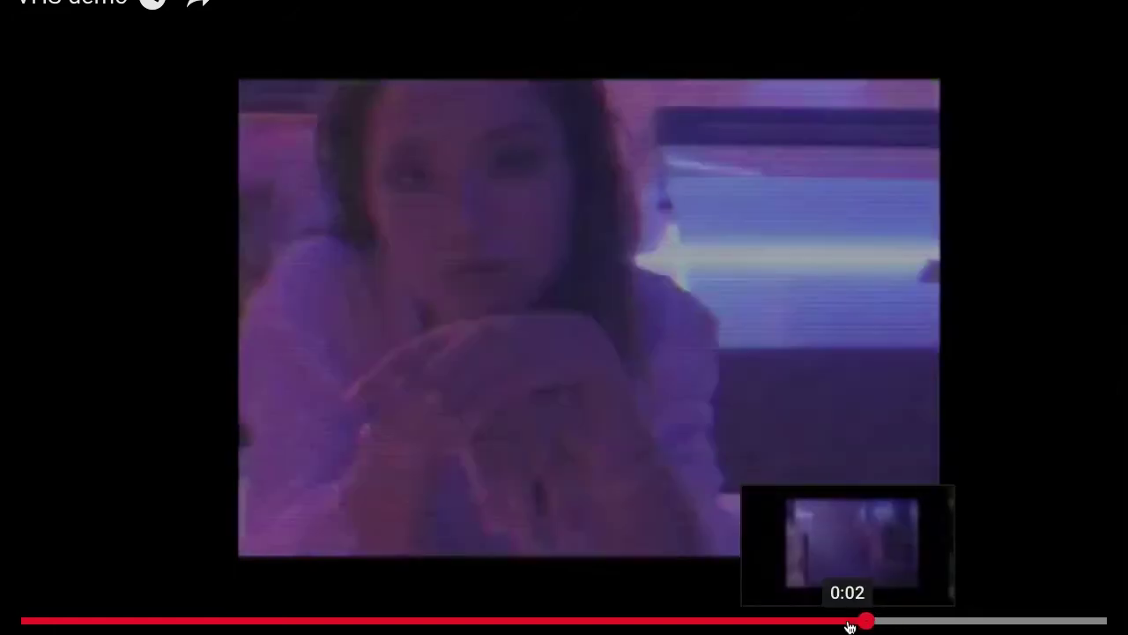
click(850, 622)
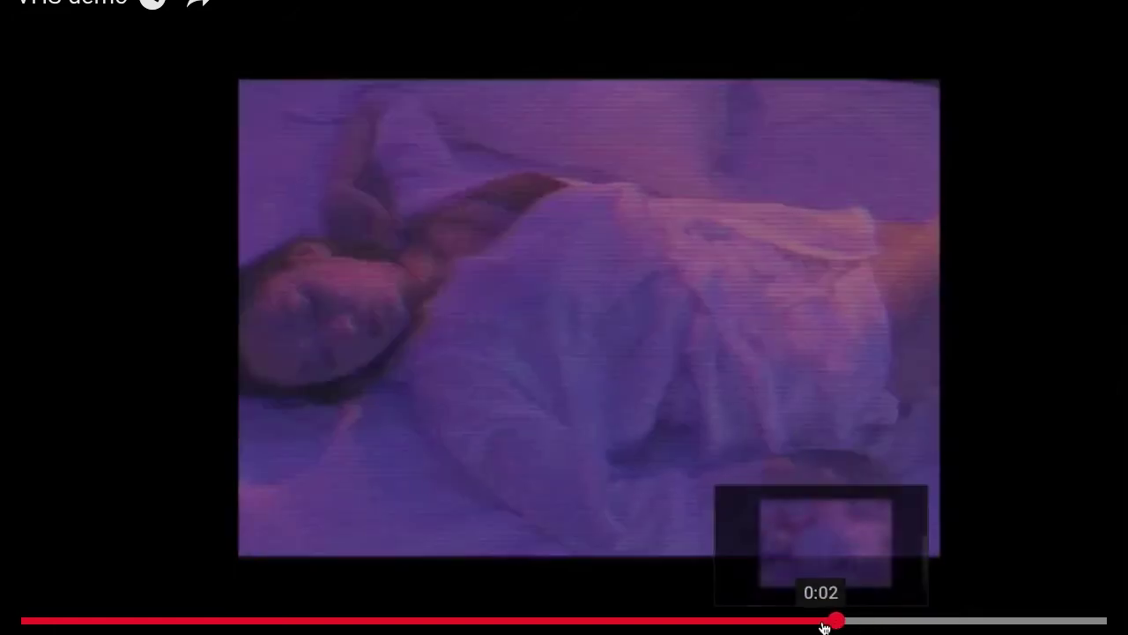
click(820, 622)
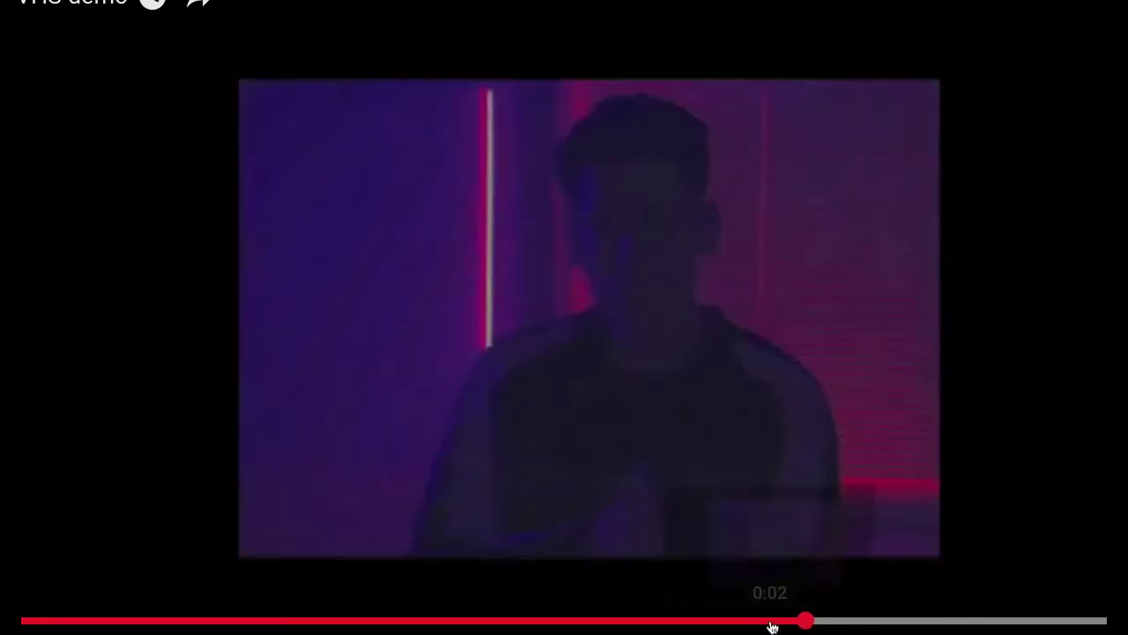
drag(811, 622, 738, 622)
key(Escape)
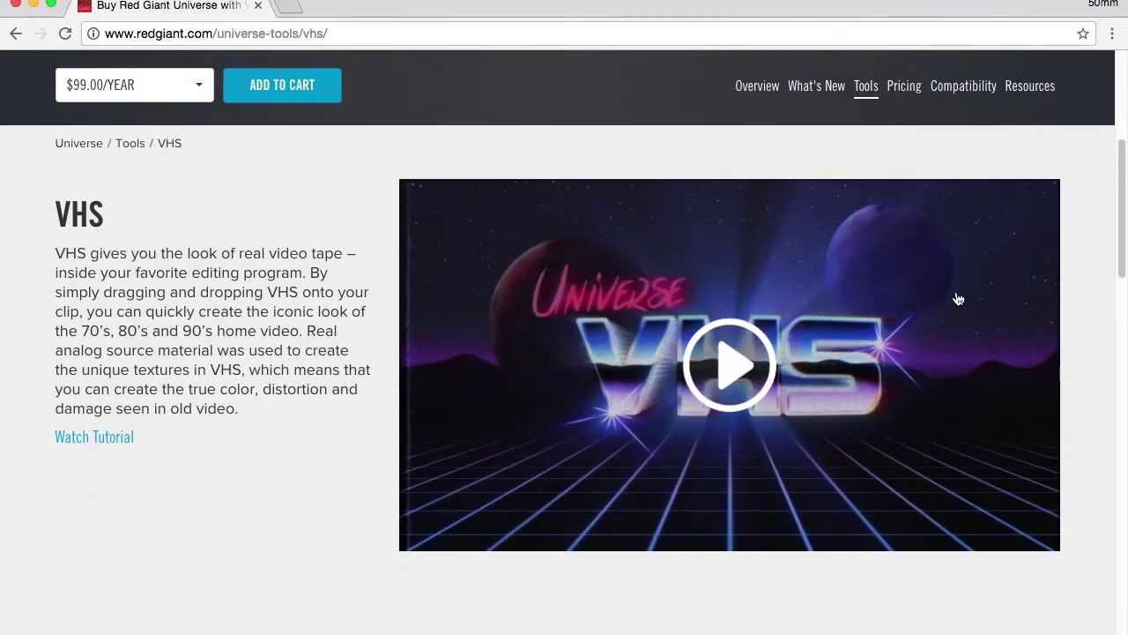
Play the Red Giant VHS promo and jump along its progress bar to about 1:08.
click(958, 300)
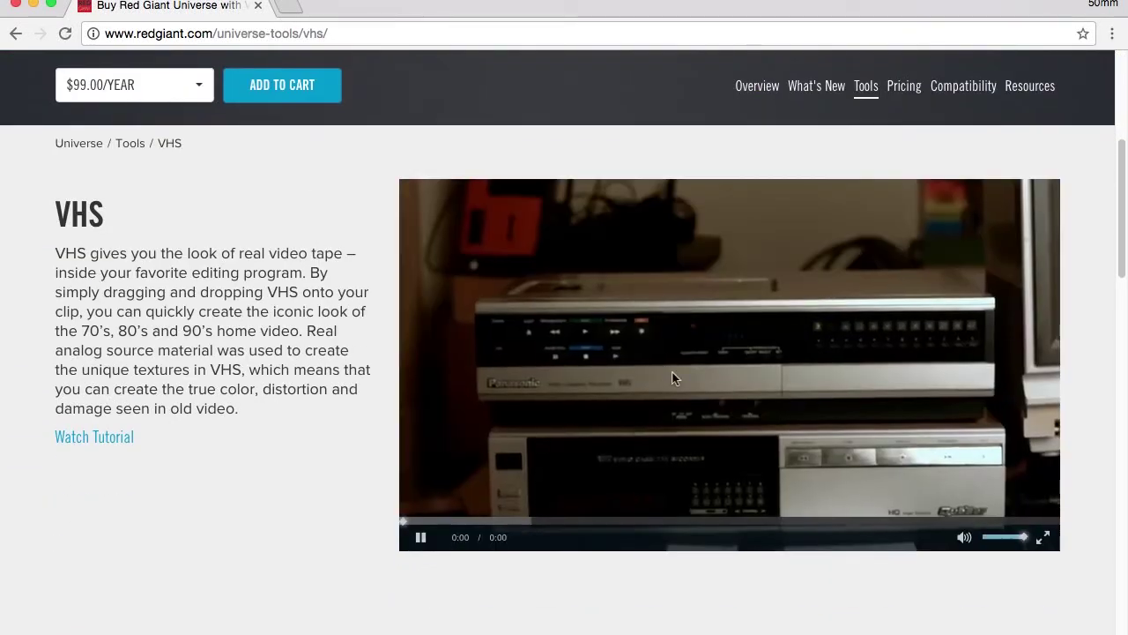
click(450, 522)
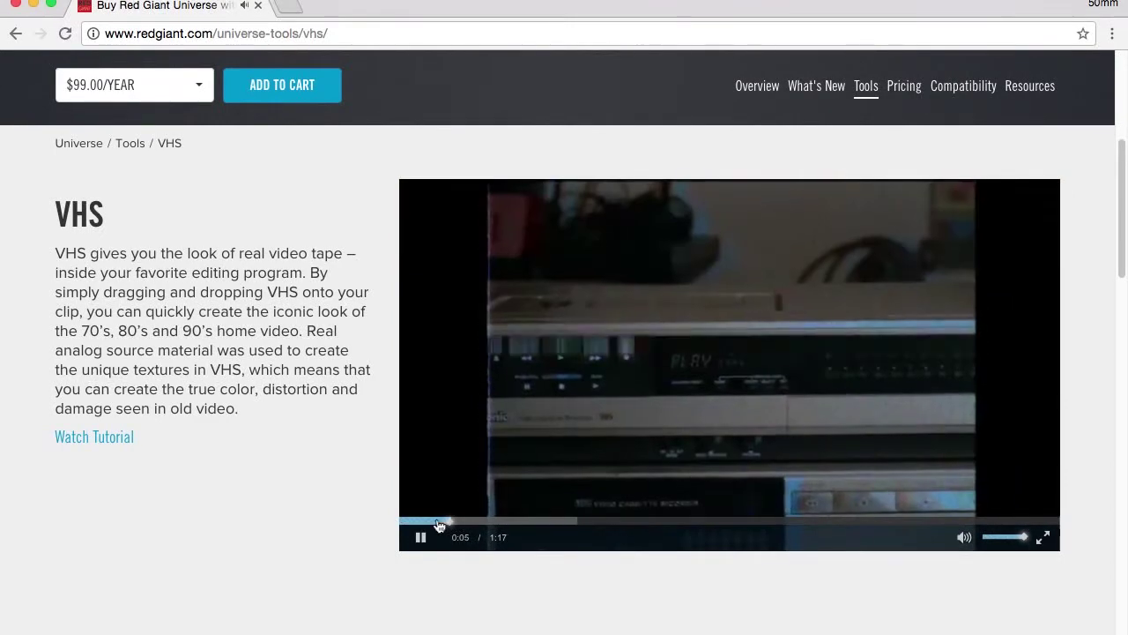
click(858, 522)
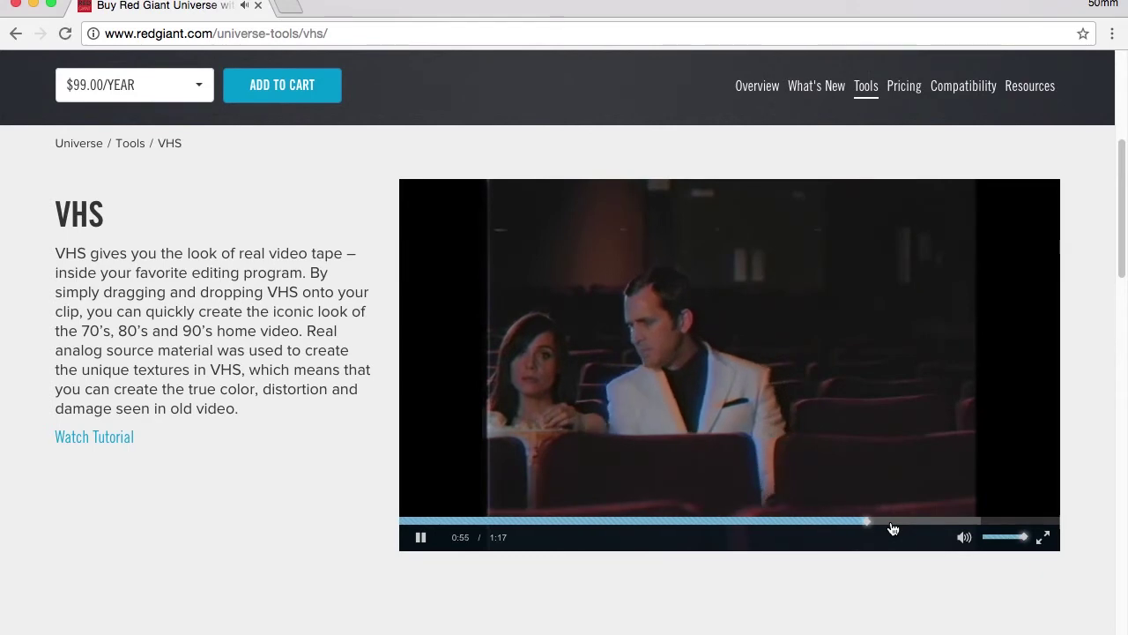
click(919, 522)
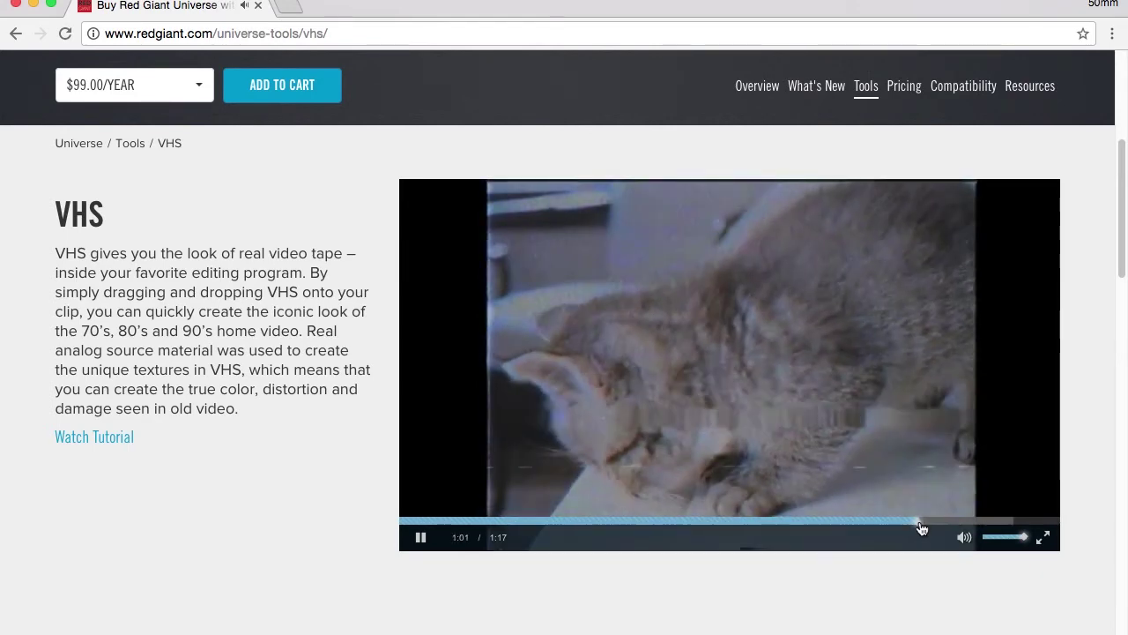
click(892, 521)
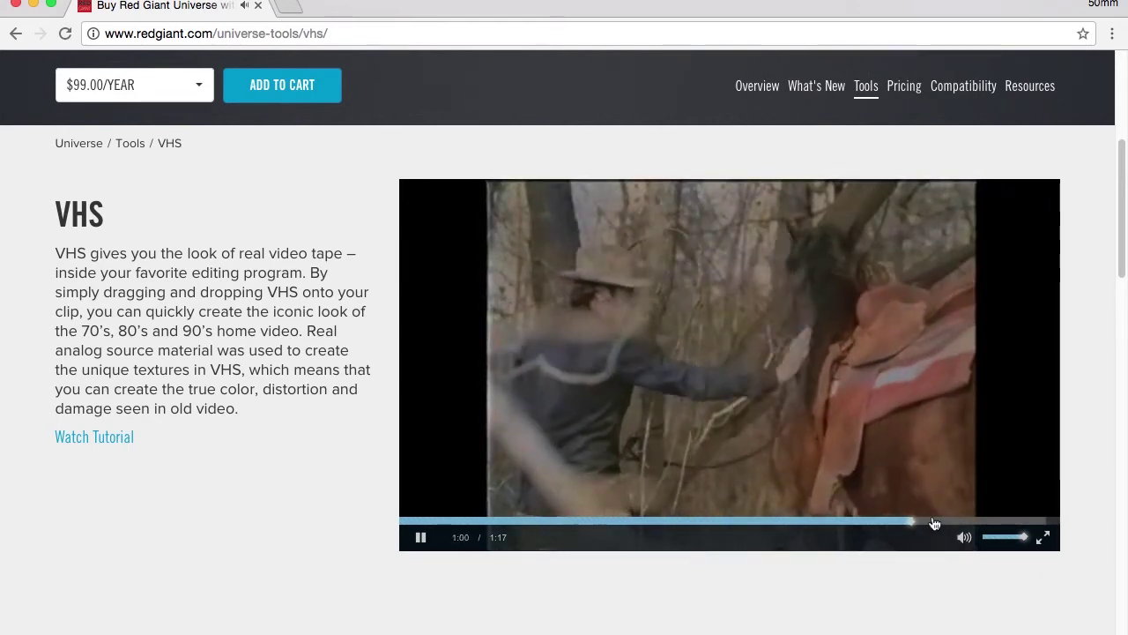
click(941, 522)
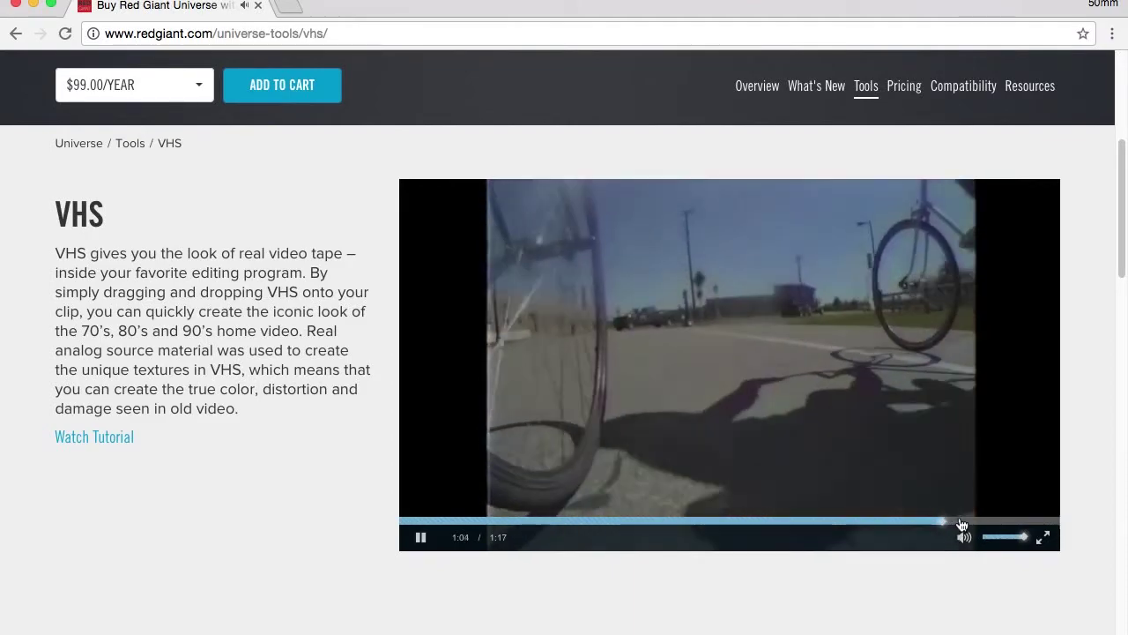
click(985, 522)
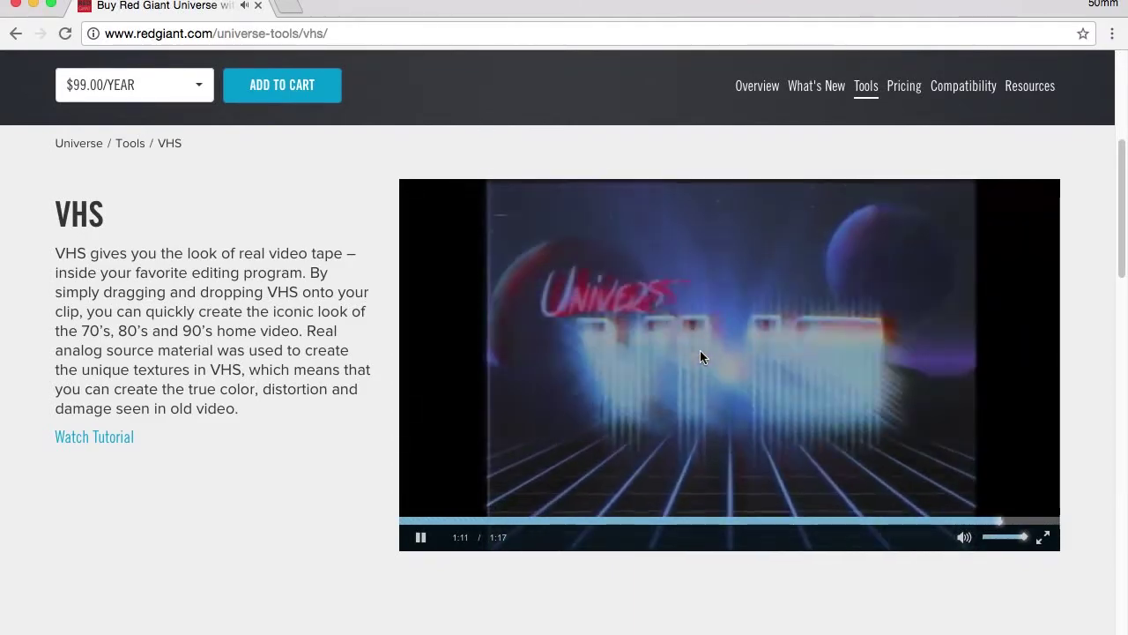
scroll(276, 376, down, 5)
scroll(276, 369, down, 2)
scroll(276, 370, up, 3)
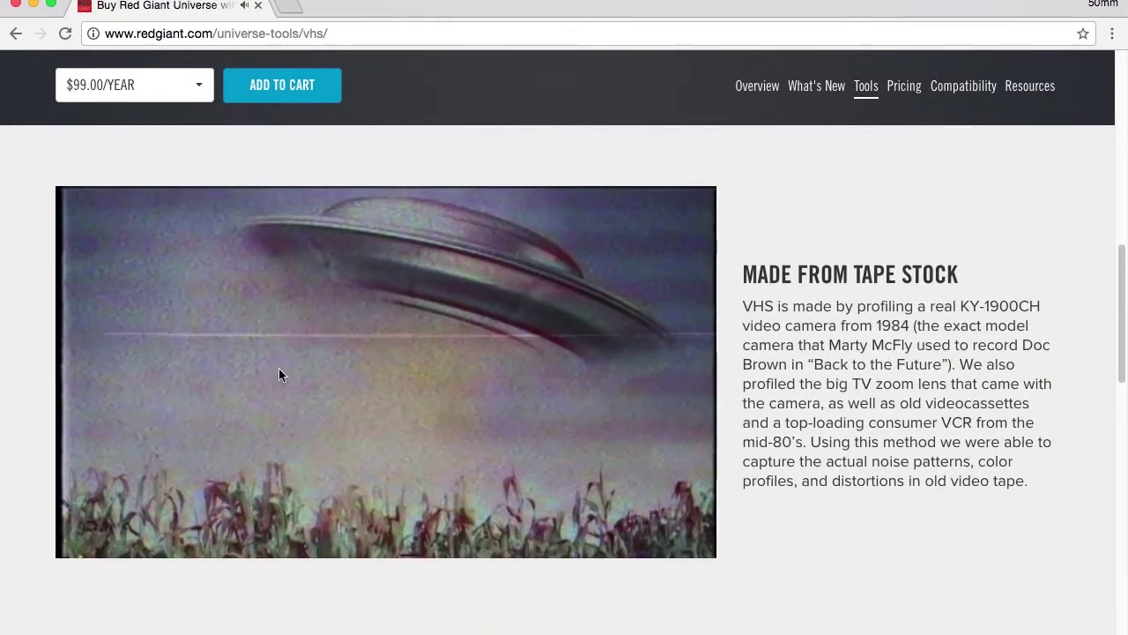
scroll(278, 368, down, 3)
scroll(468, 340, down, 3)
scroll(379, 290, up, 3)
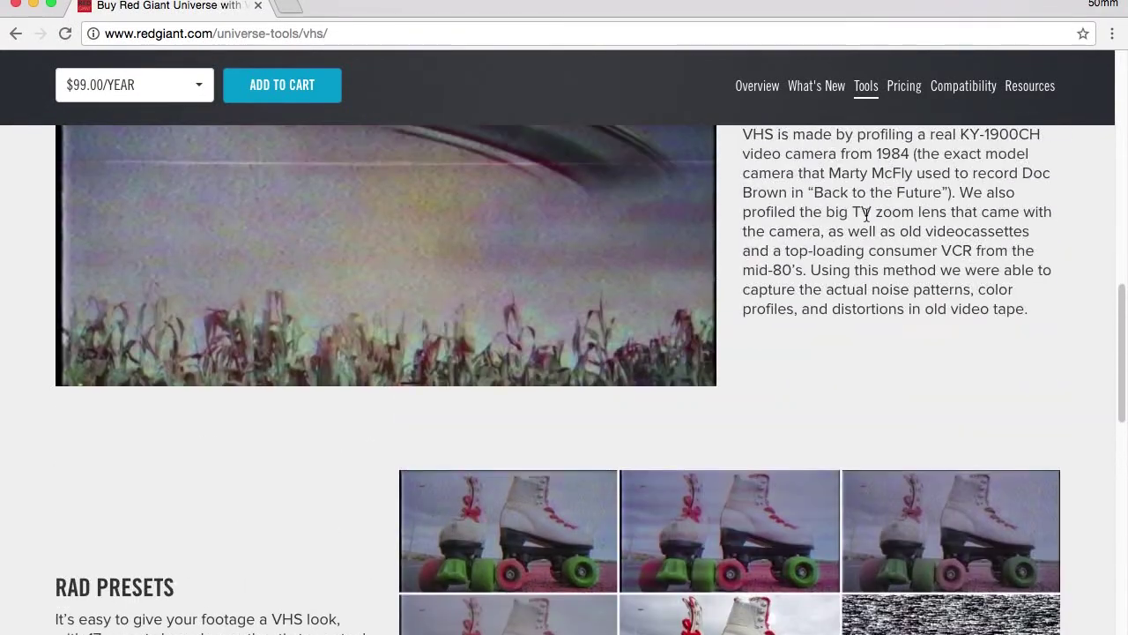
scroll(796, 246, up, 2)
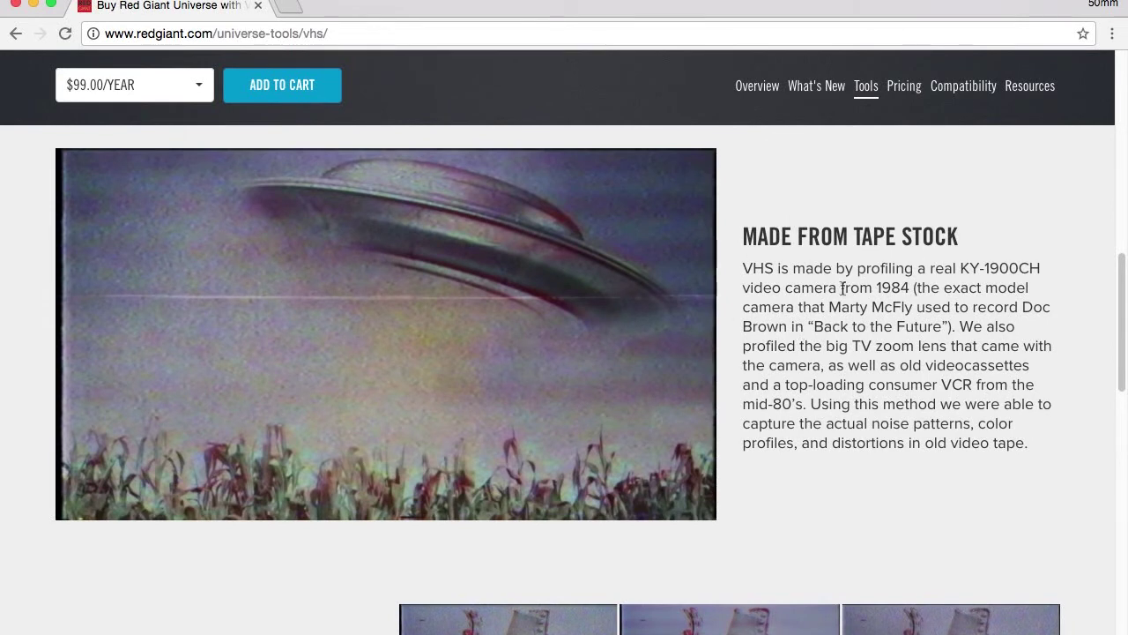
scroll(848, 323, down, 5)
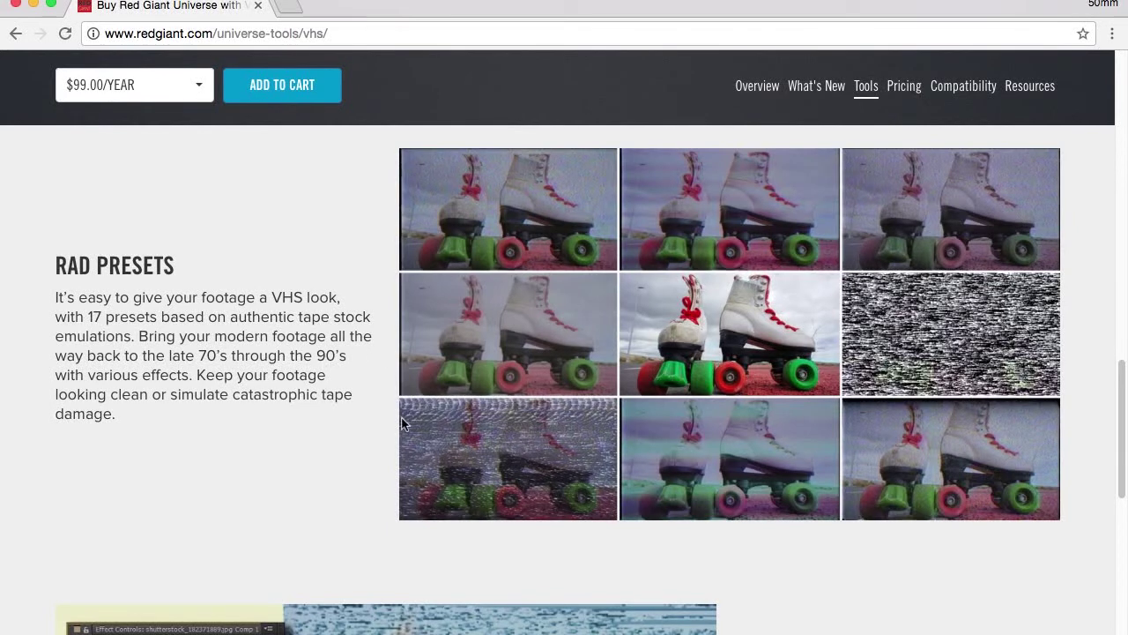
scroll(402, 424, down, 1)
scroll(412, 408, down, 1)
scroll(423, 379, down, 1)
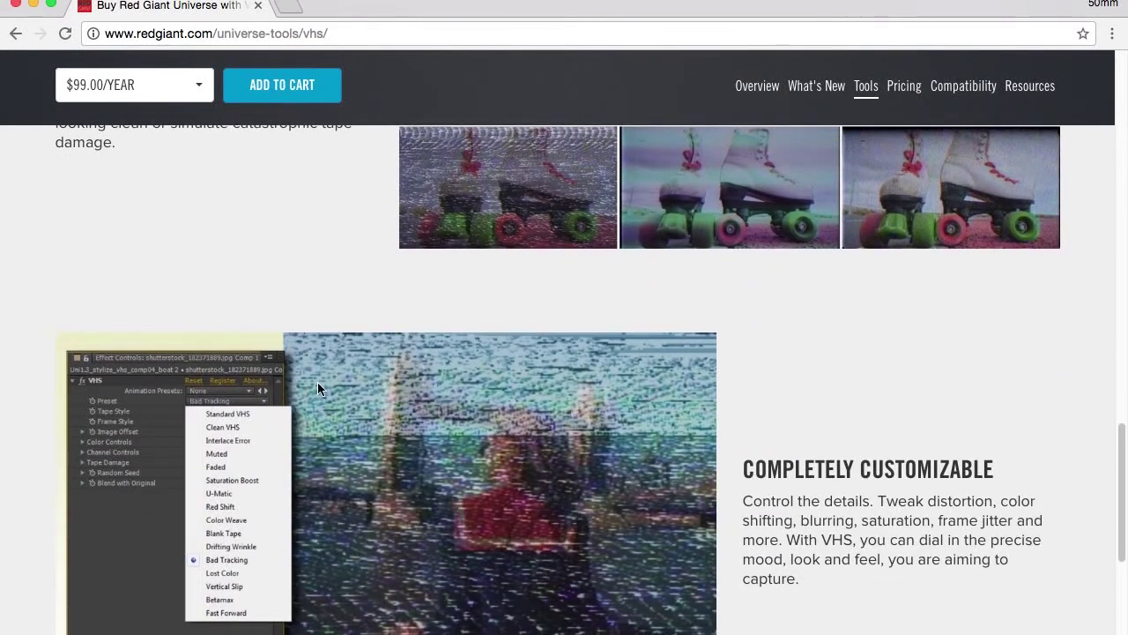
scroll(313, 381, down, 1)
scroll(203, 344, down, 1)
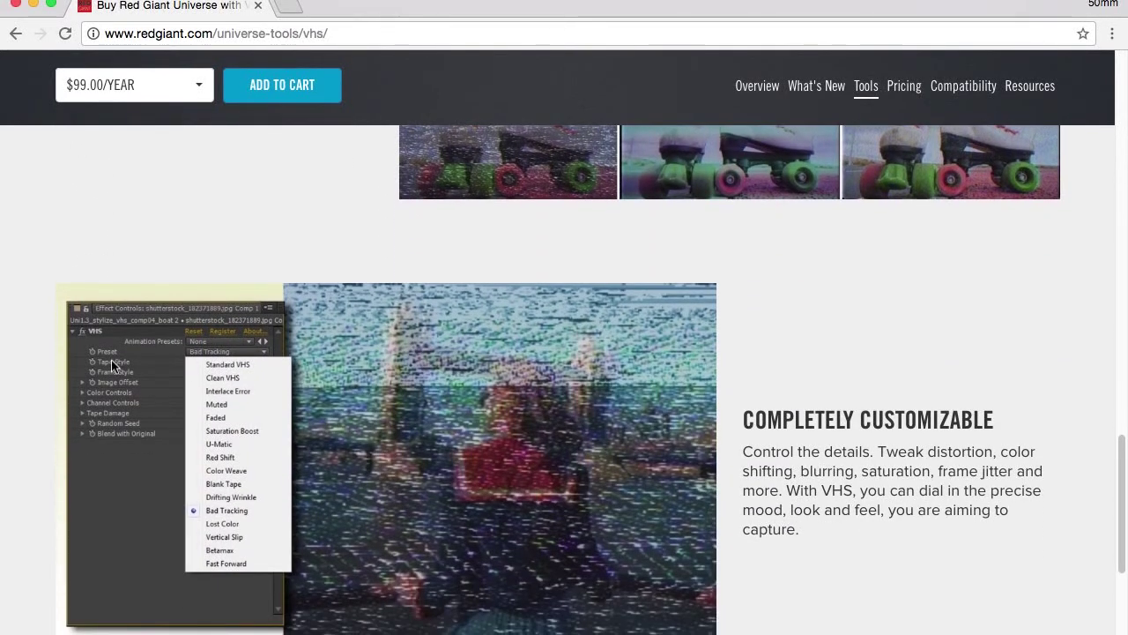
scroll(243, 378, down, 1)
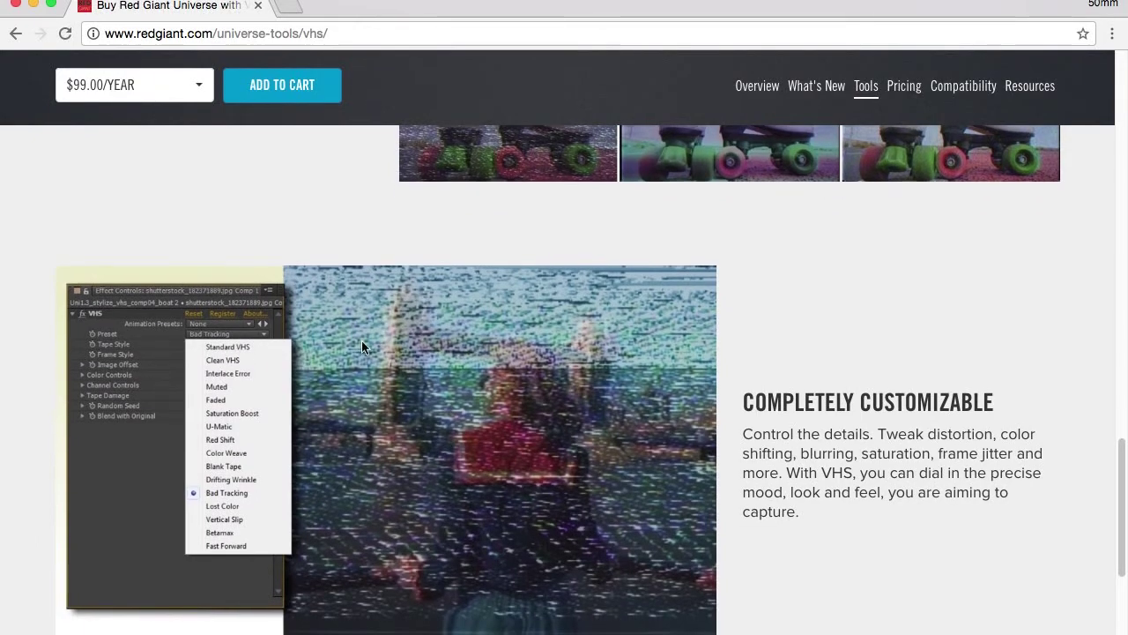
scroll(409, 324, down, 1)
scroll(409, 324, down, 1)
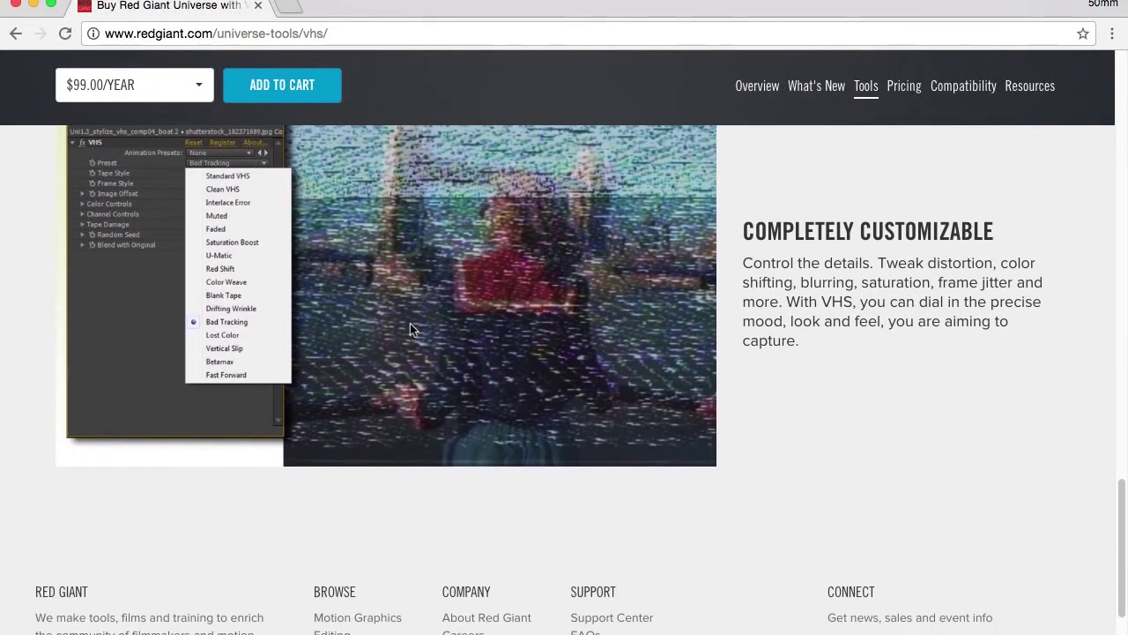
scroll(409, 324, up, 1)
scroll(409, 323, down, 2)
scroll(410, 325, down, 3)
scroll(410, 325, up, 3)
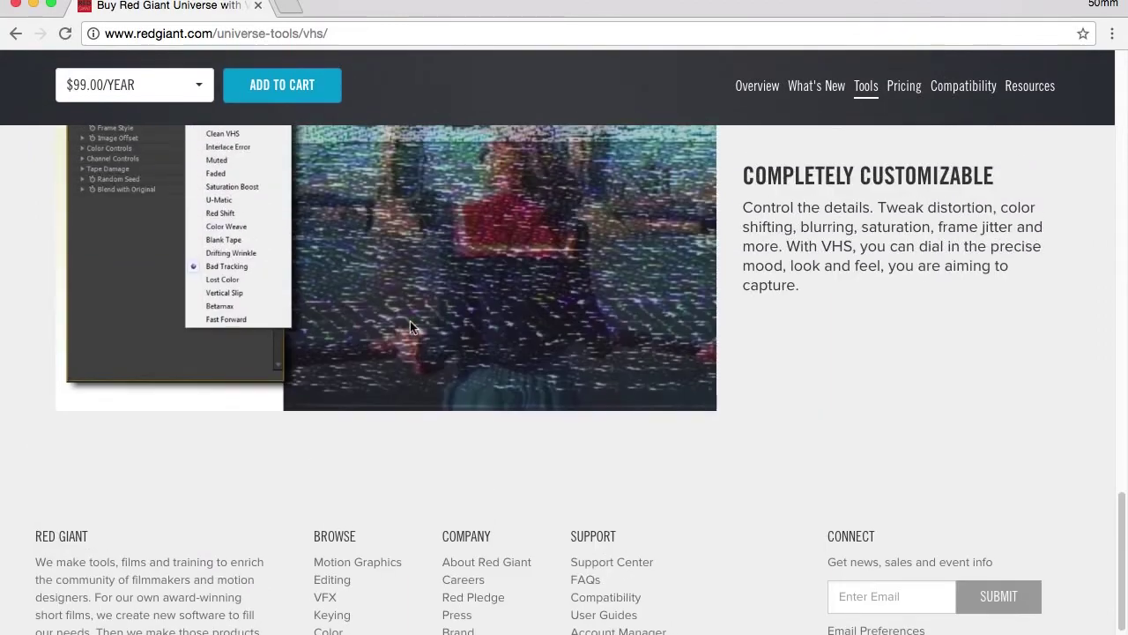
scroll(410, 325, up, 2)
right_click(410, 325)
click(692, 363)
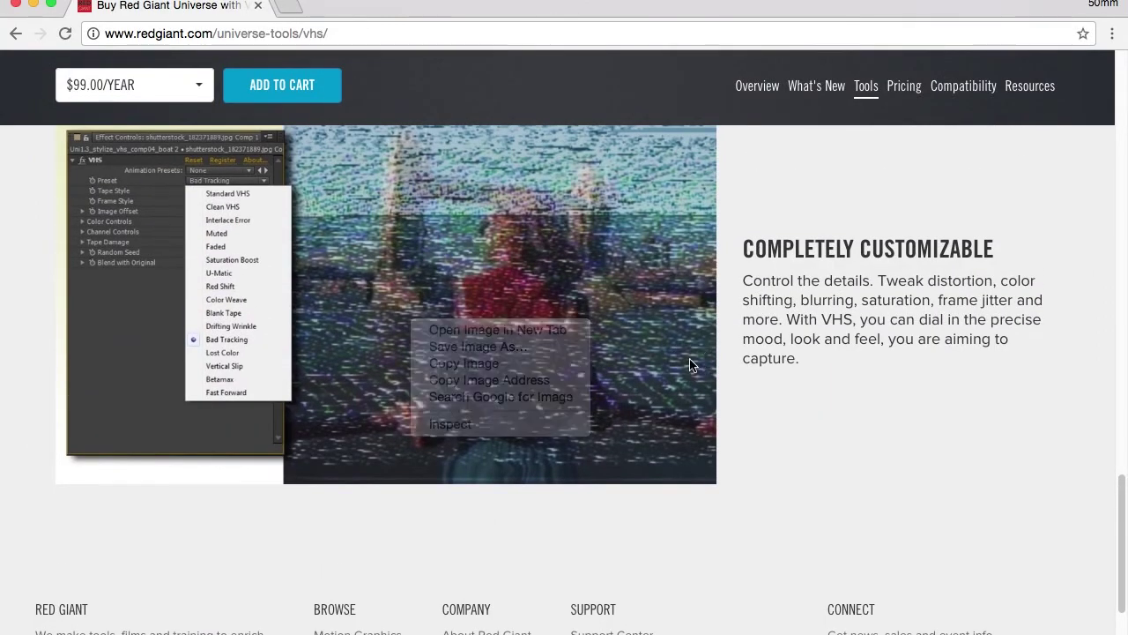
scroll(149, 163, down, 4)
scroll(149, 162, up, 10)
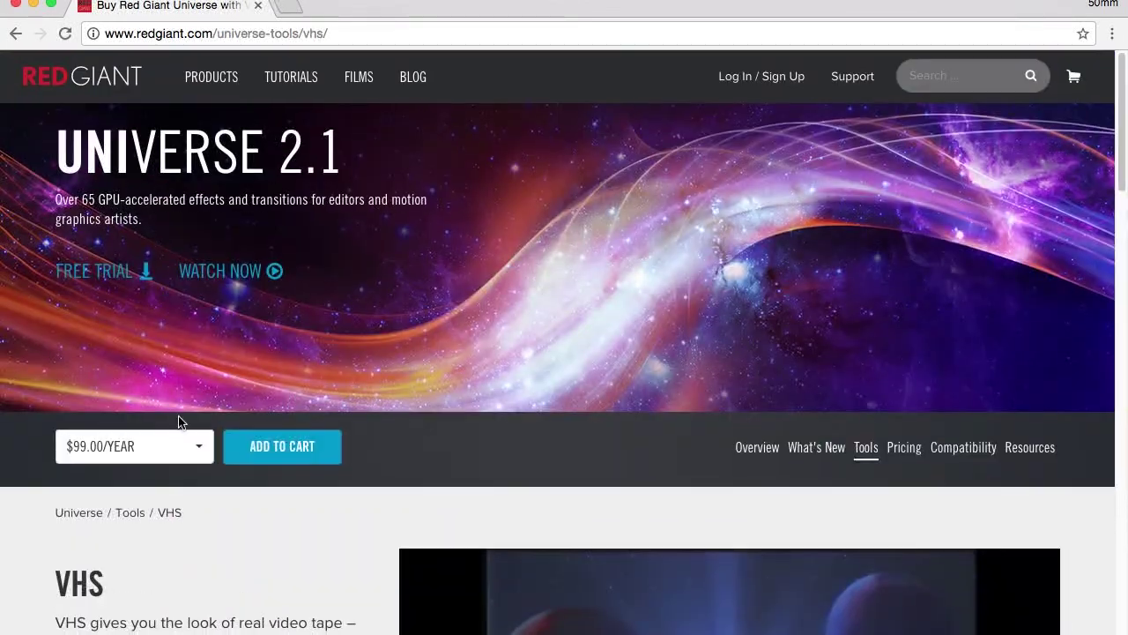
Compare the Universe price plans and settle on $20.00/MONTH.
click(188, 442)
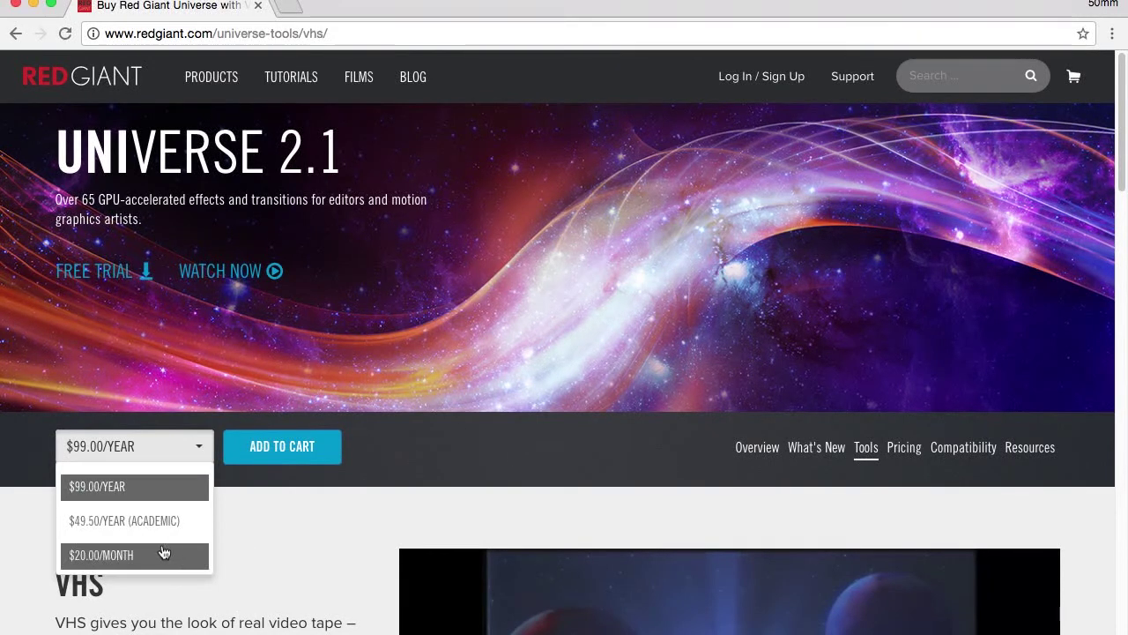
click(163, 552)
click(167, 445)
click(156, 520)
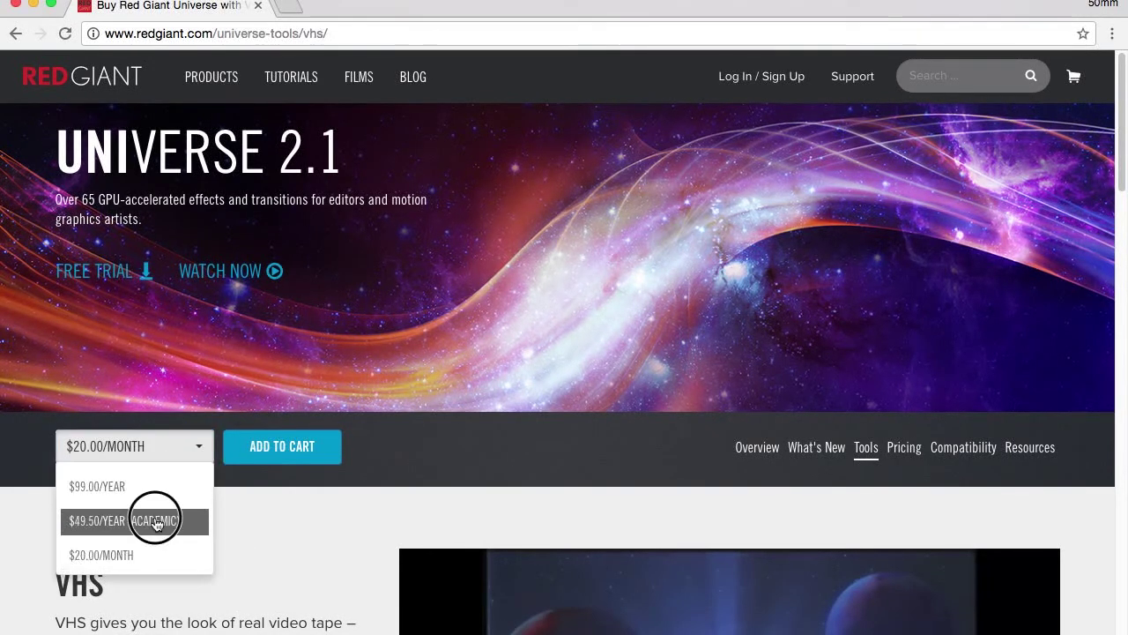
click(168, 459)
click(160, 550)
scroll(221, 480, down, 1)
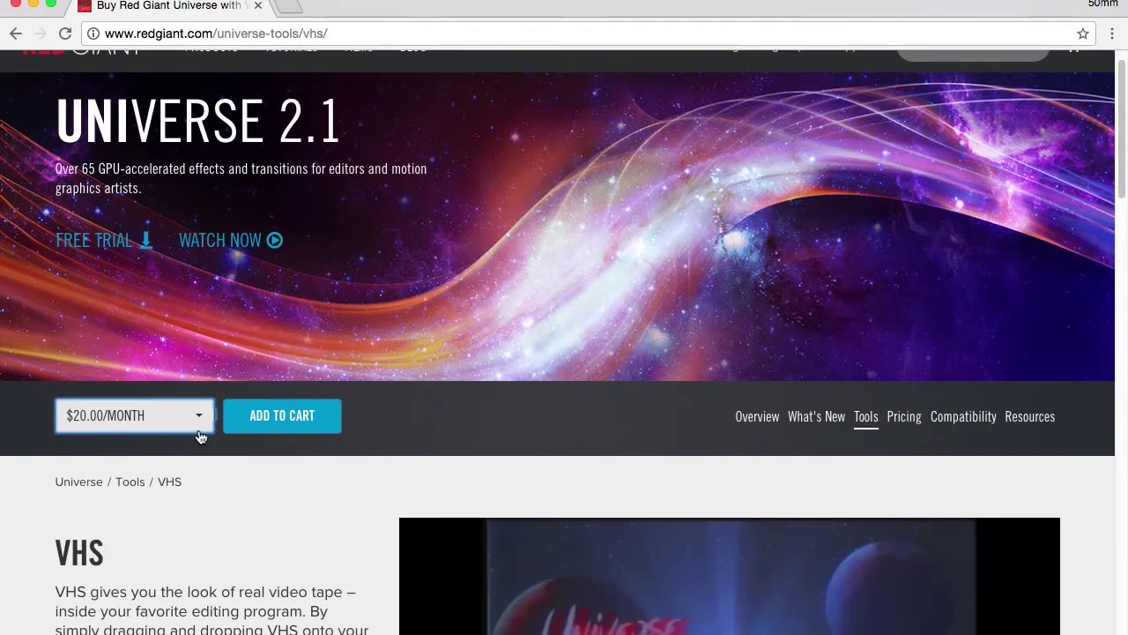
click(479, 416)
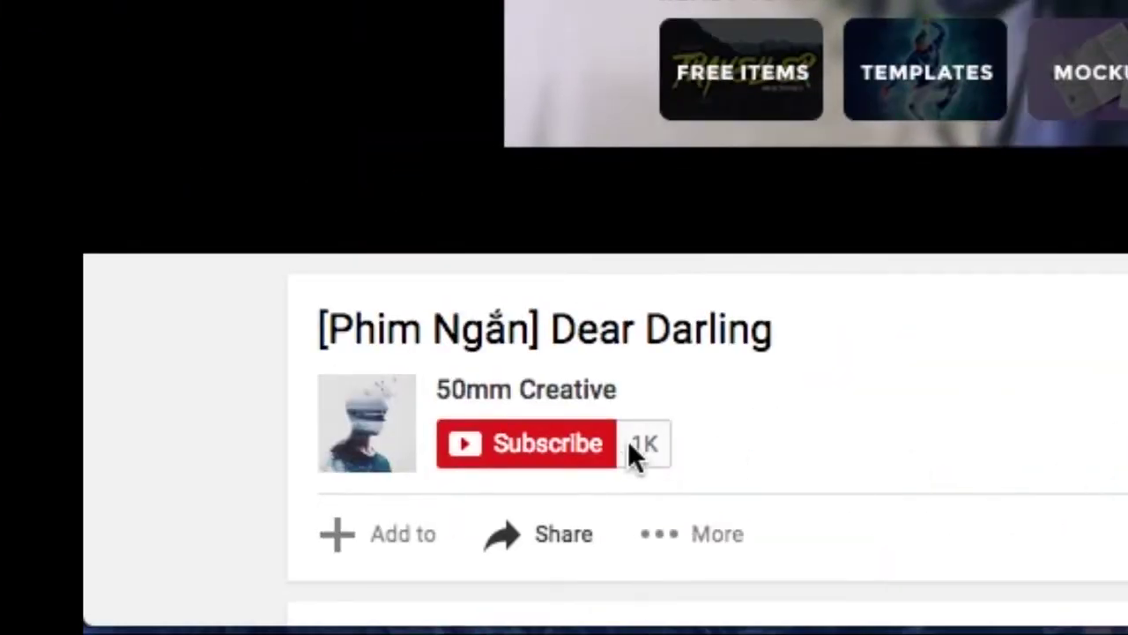
Subscribe to the YouTube video's channel and scroll to the comments section.
click(524, 451)
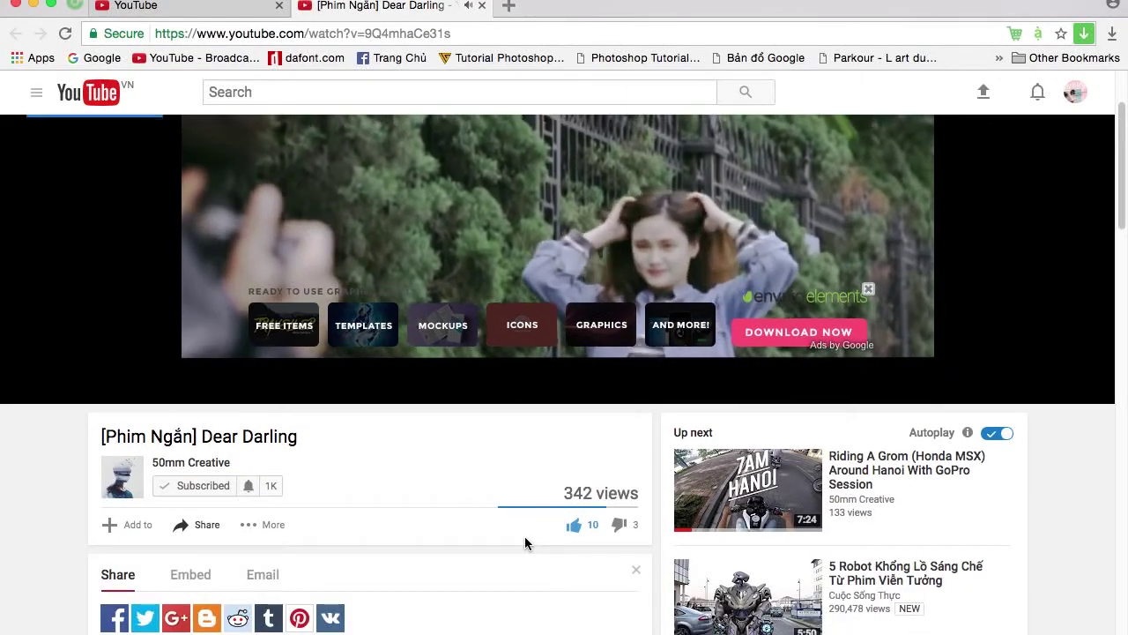
scroll(450, 524, down, 3)
scroll(418, 521, down, 5)
scroll(320, 335, up, 1)
Post the comment 'This film is suck' under the Dear Darling video.
click(333, 272)
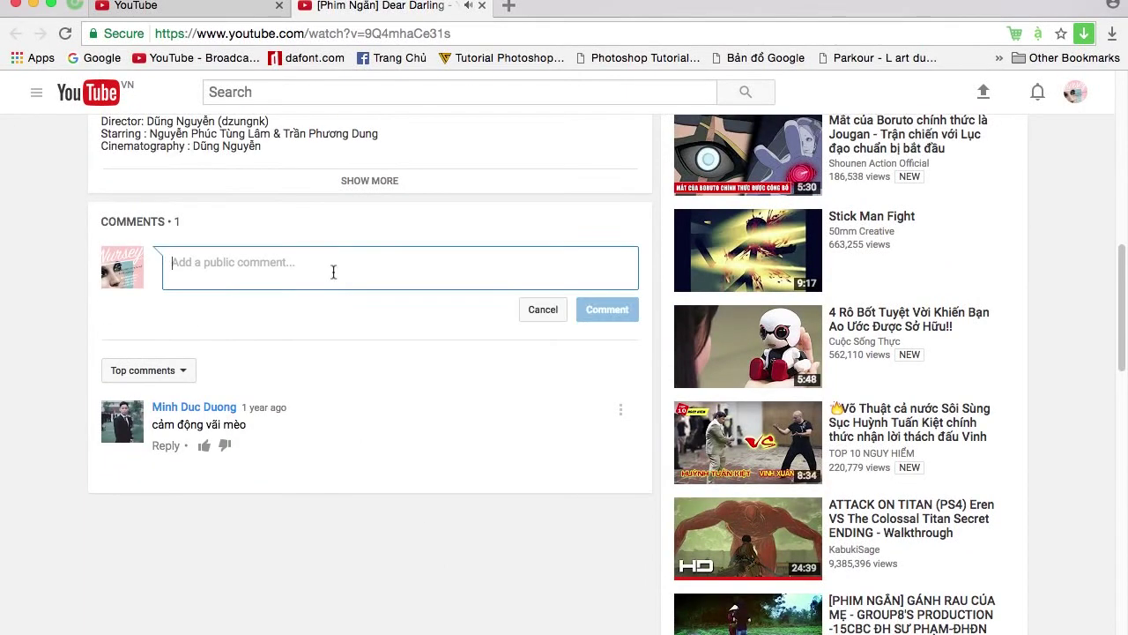
text(This )
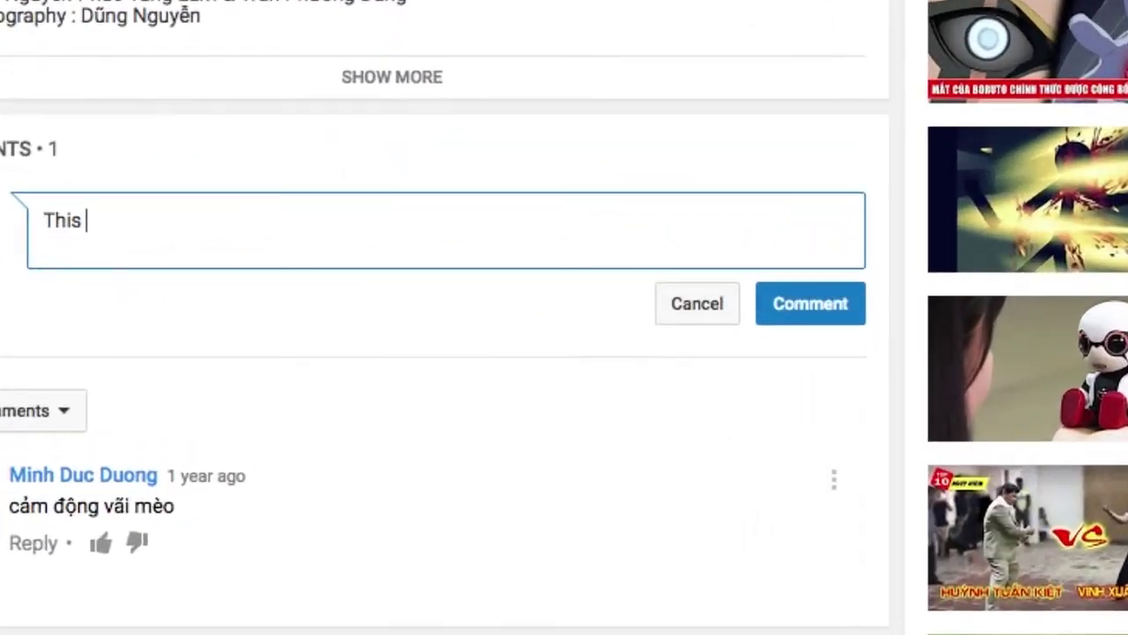
text(film is suck)
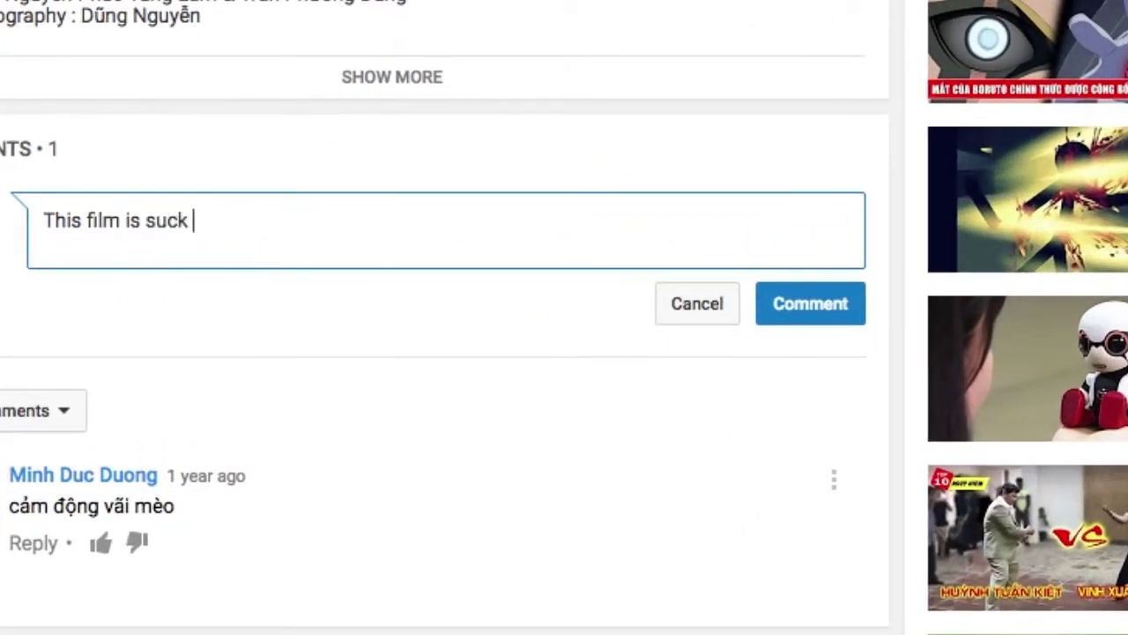
click(829, 312)
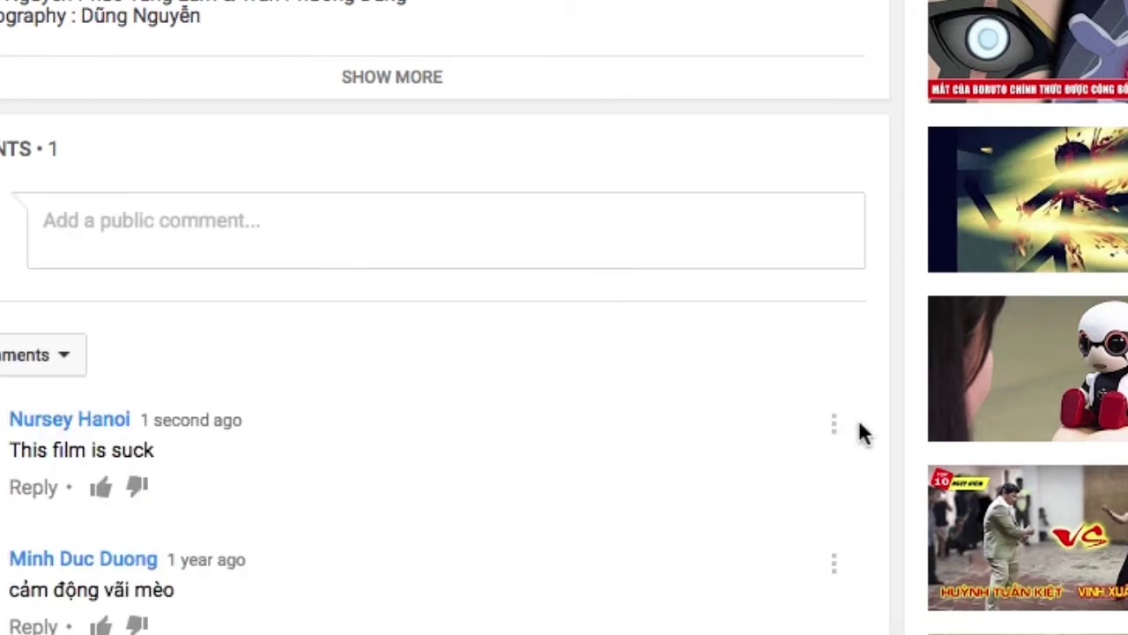
Start editing the new comment, abandon the edit, then delete the comment.
click(834, 425)
click(765, 480)
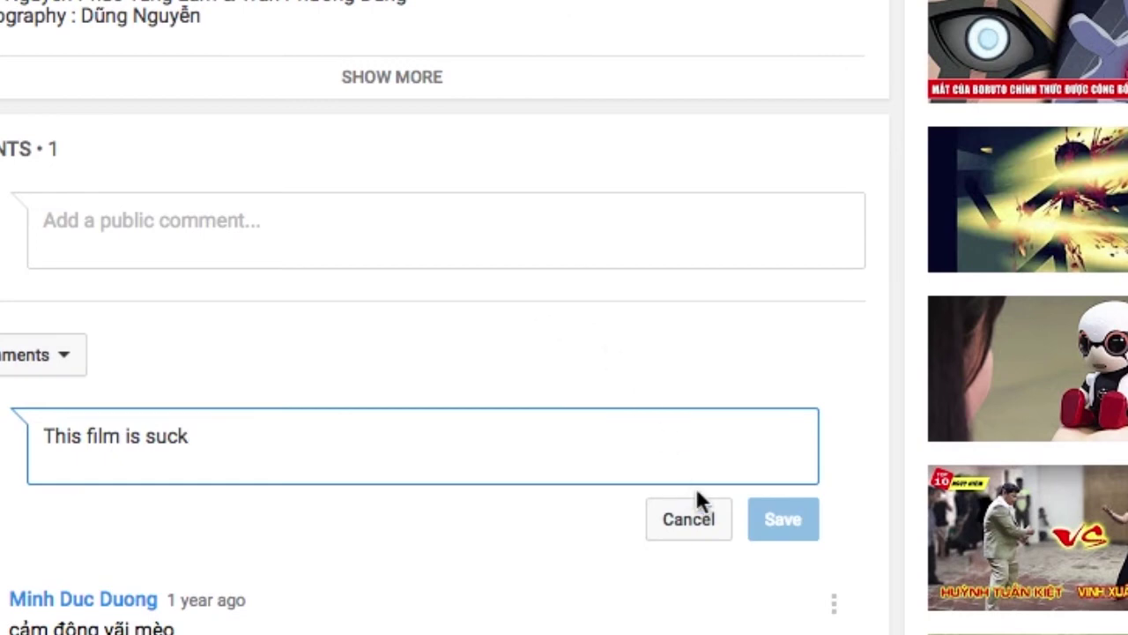
click(689, 522)
click(834, 425)
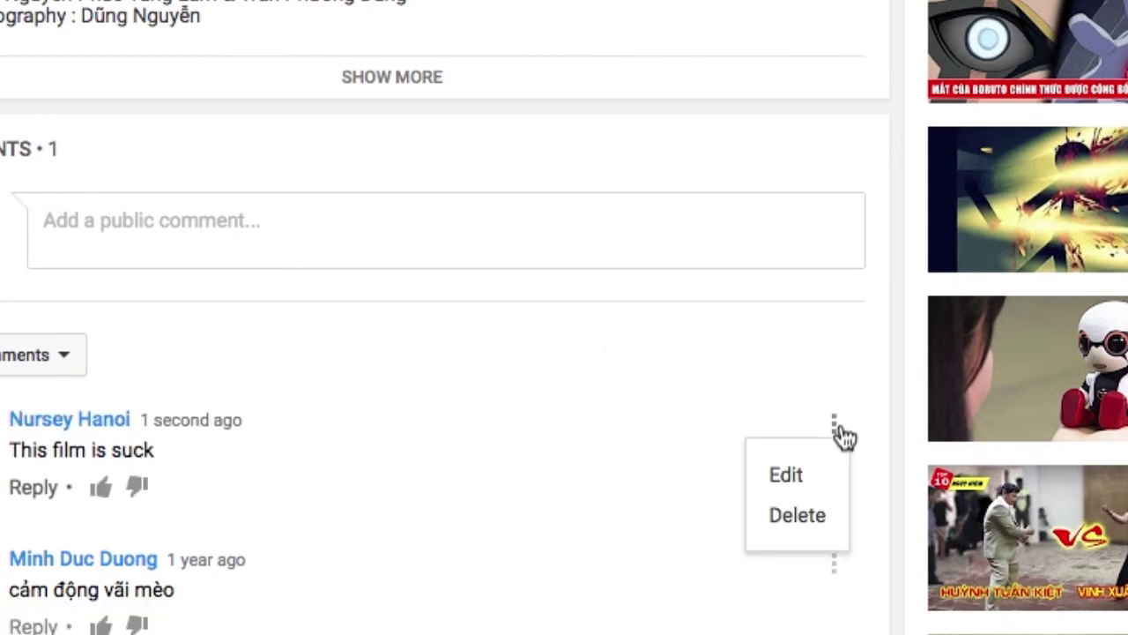
click(802, 518)
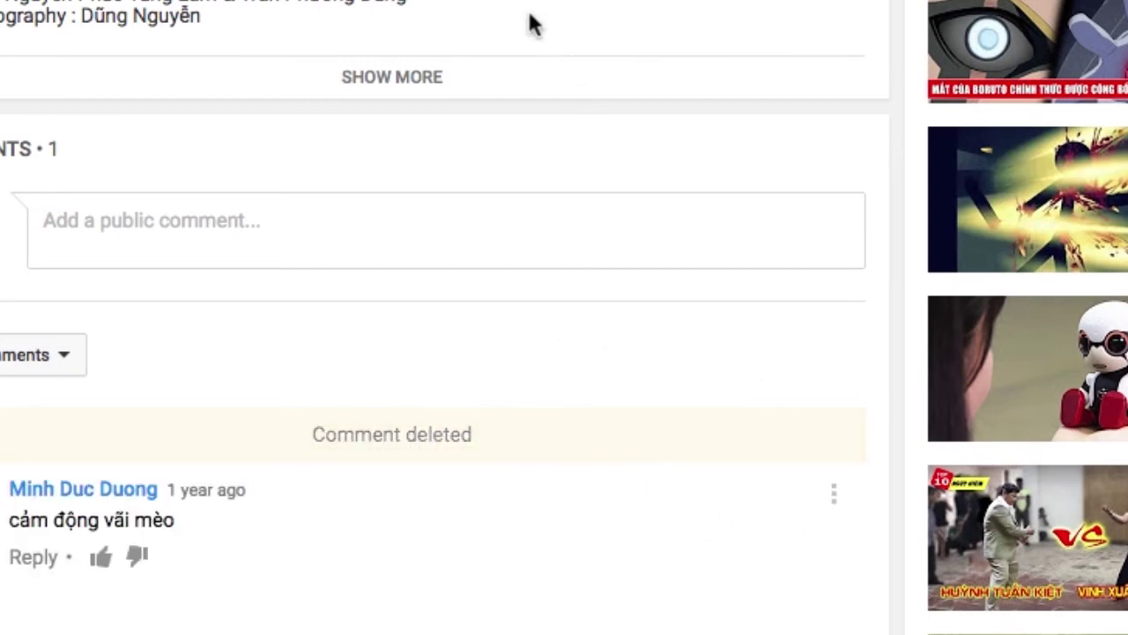